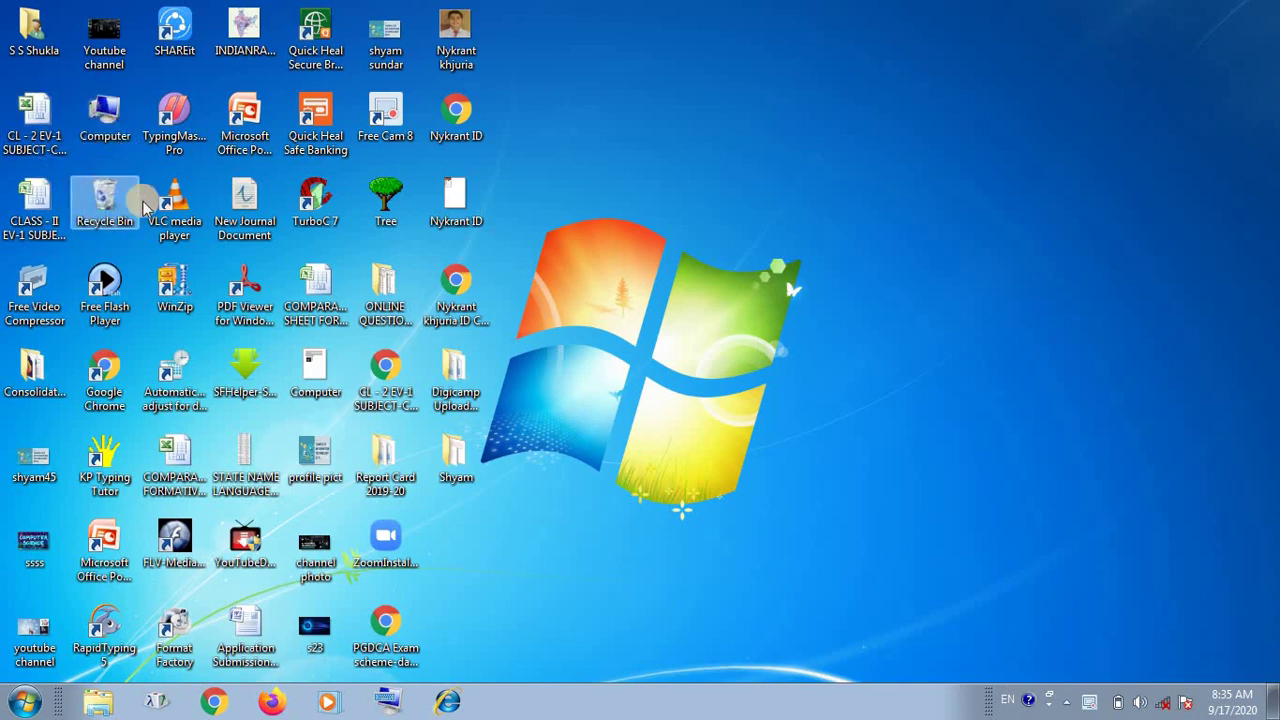
Open the desktop folder below Digicamp Upload, view its Drawing work image and close the image
{"action": "double_click", "coordinate": [455, 462]}
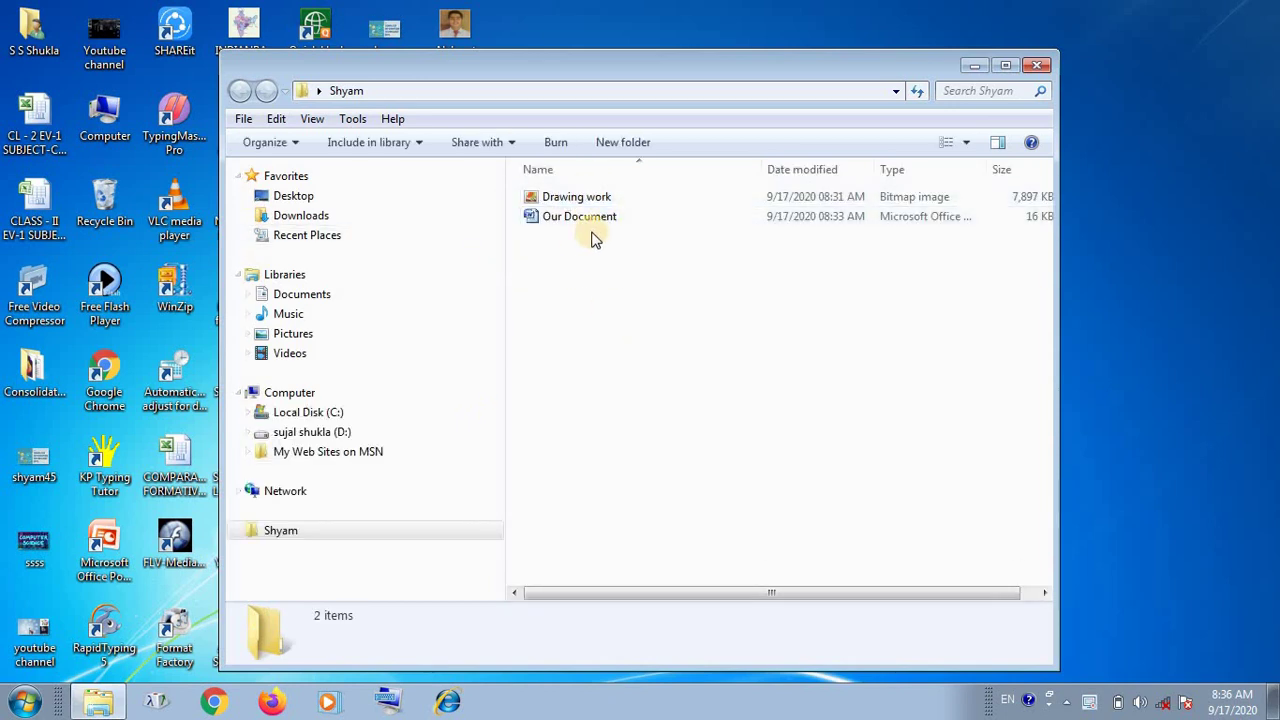
{"action": "left_click", "coordinate": [565, 300]}
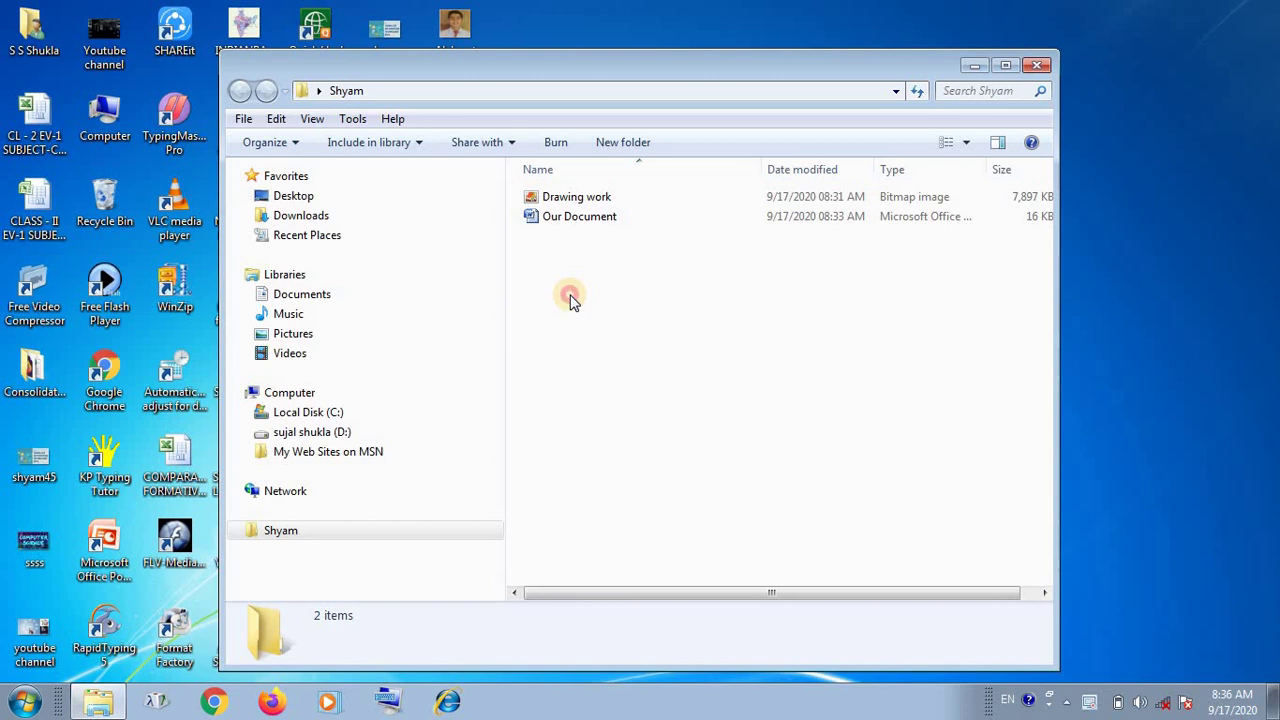
{"action": "double_click", "coordinate": [565, 199]}
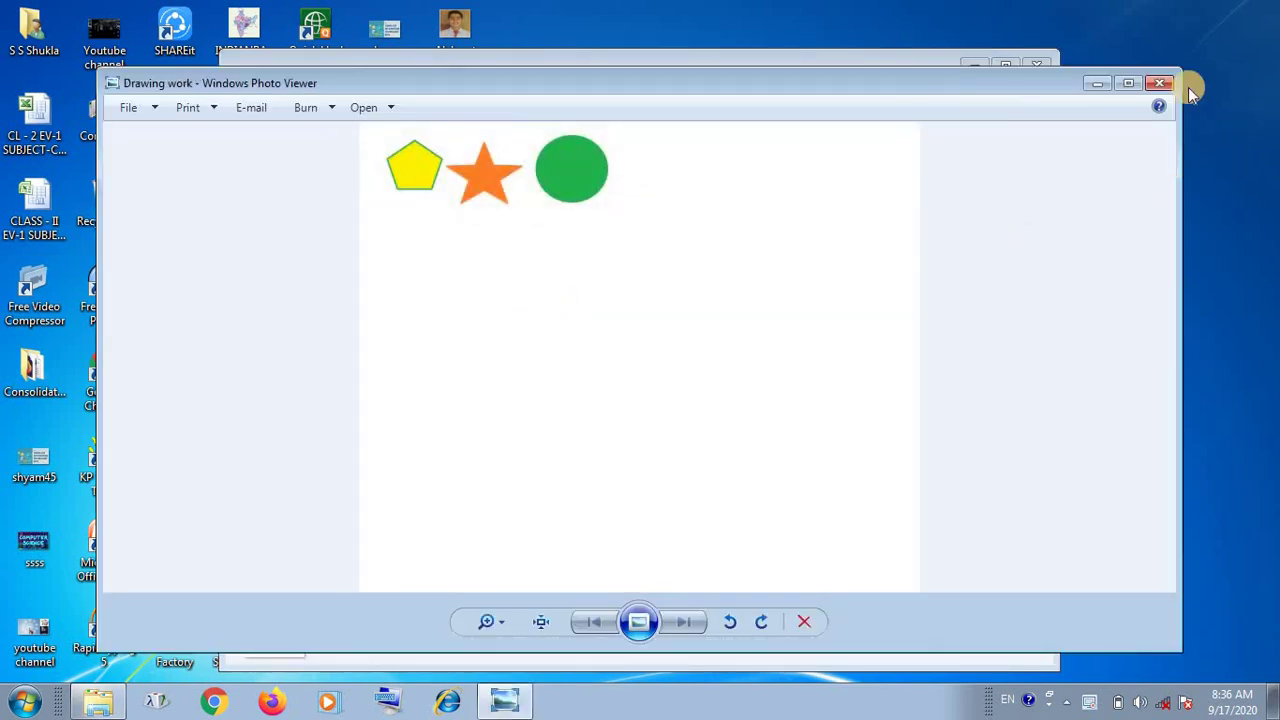
{"action": "left_click", "coordinate": [1160, 85]}
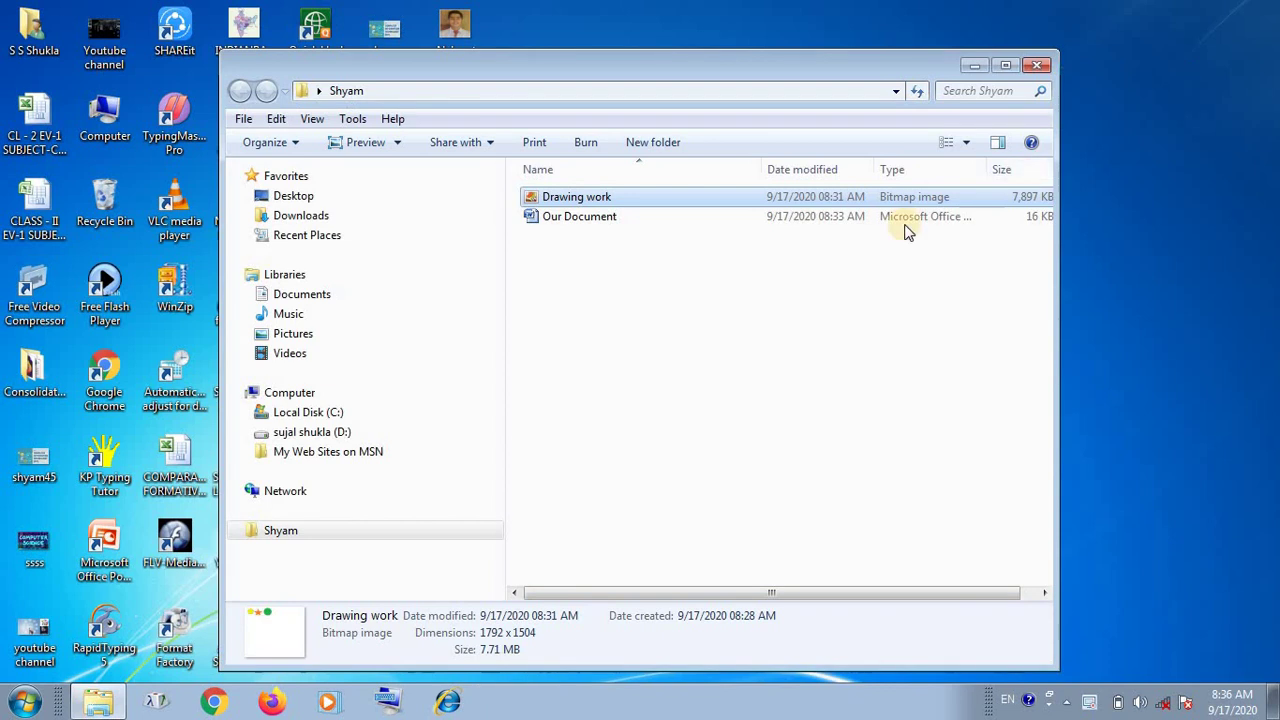
Open Our Document in a maximized Word window and replace all its text with sample paragraphs generated by =rand()
{"action": "double_click", "coordinate": [584, 218]}
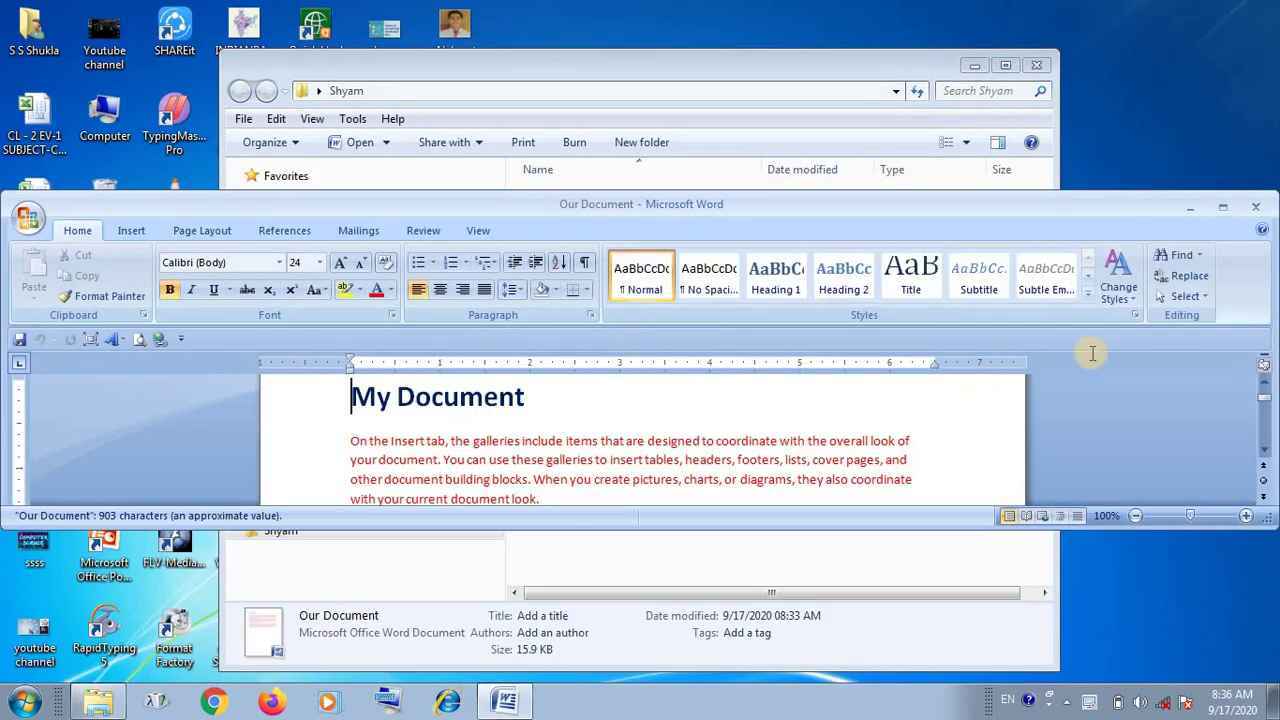
{"action": "left_click", "coordinate": [1222, 206]}
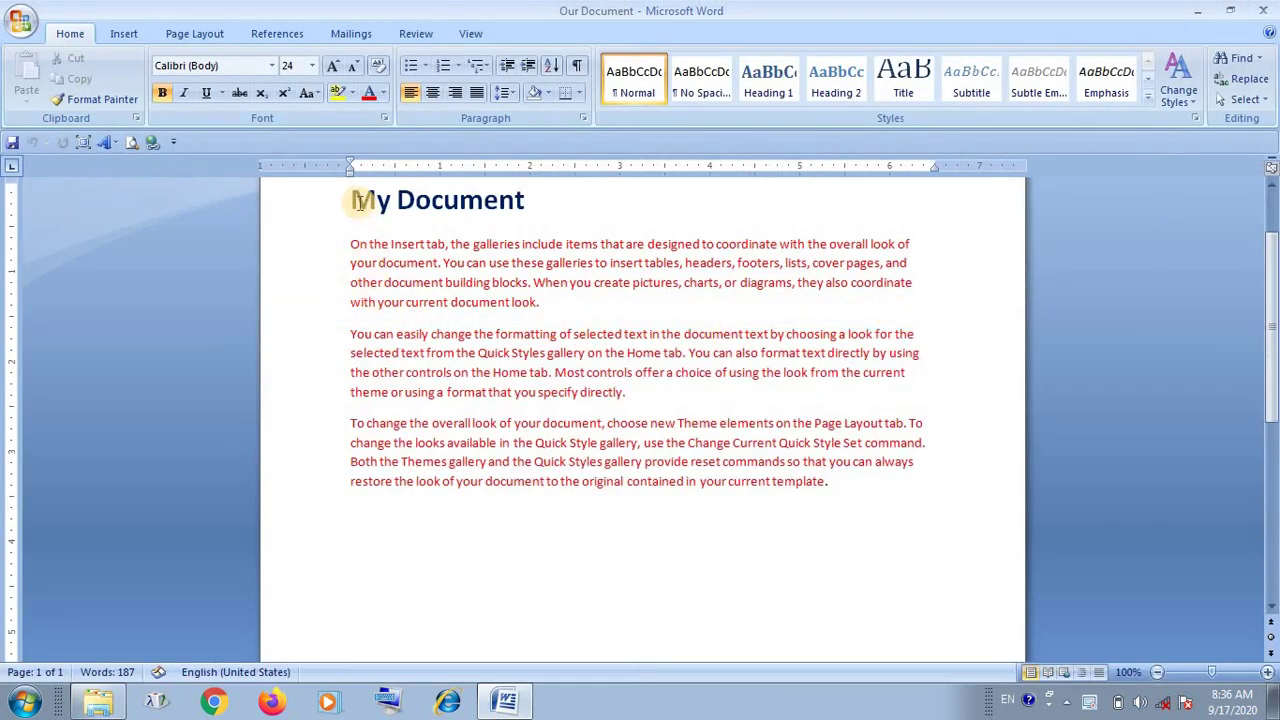
{"action": "left_click_drag", "start_coordinate": [360, 200], "coordinate": [566, 392]}
{"action": "left_click", "coordinate": [540, 535]}
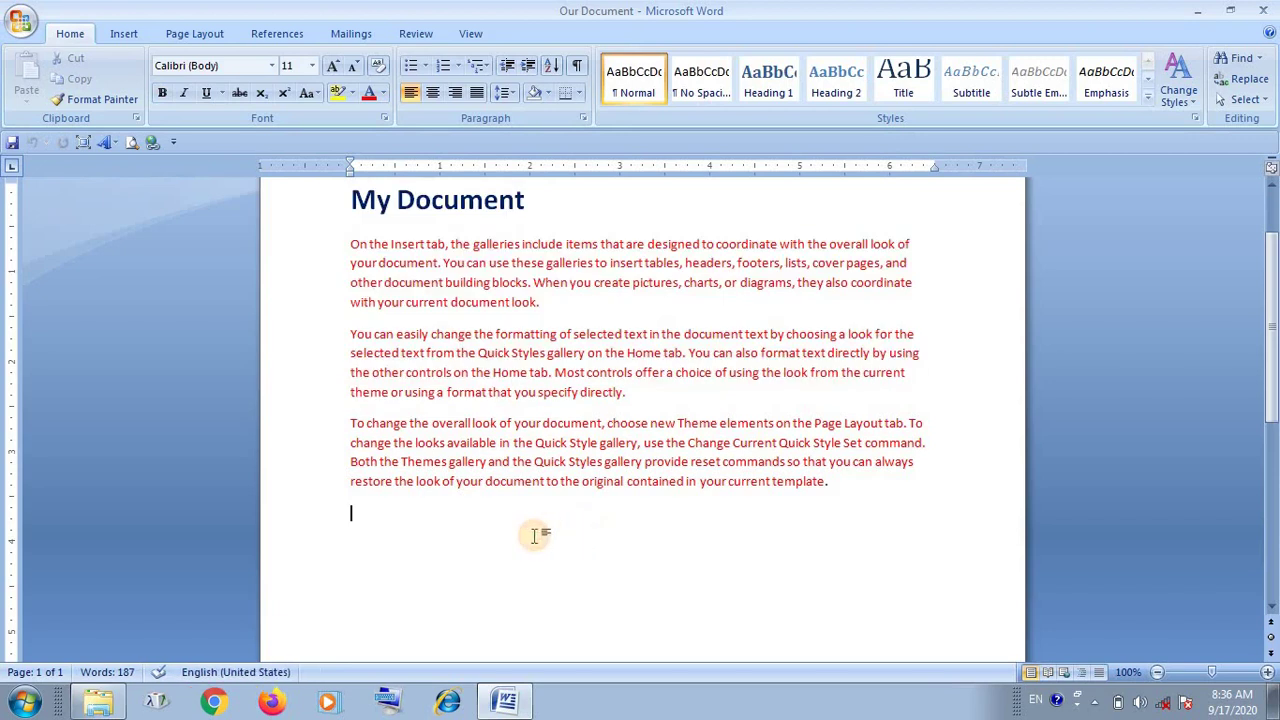
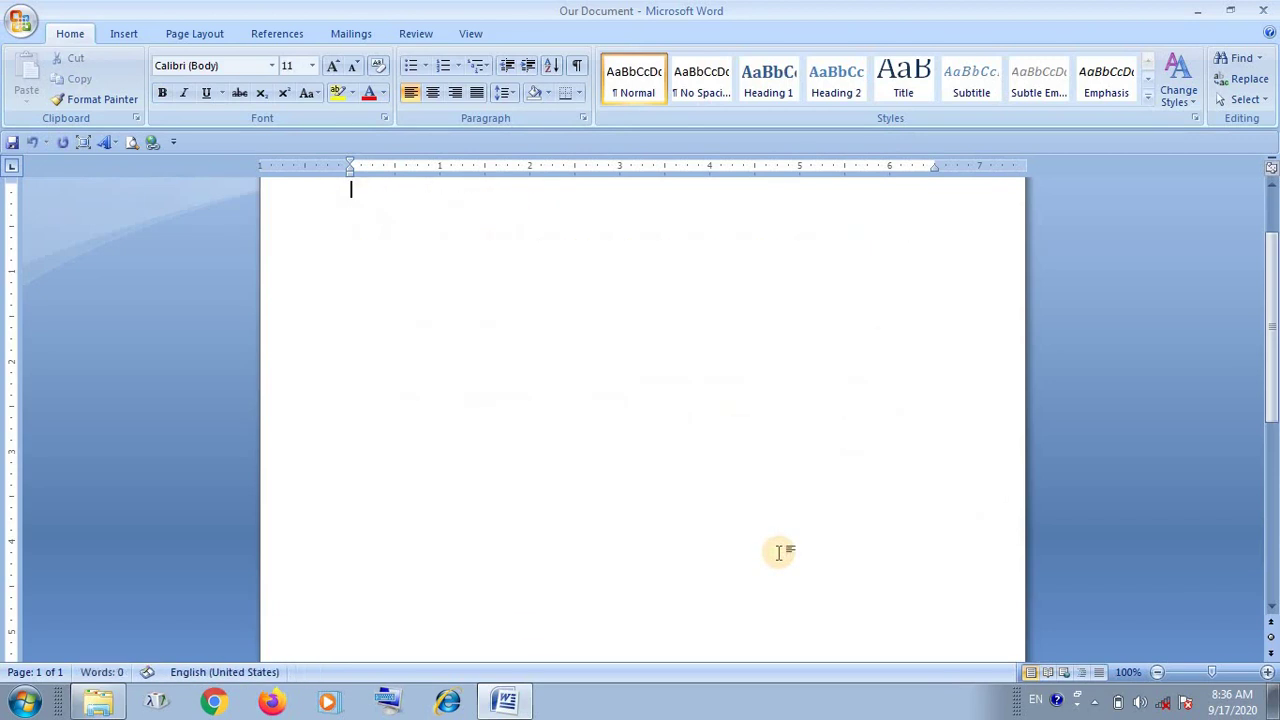
{"action": "type", "text": "=rand()"}
{"action": "key", "text": "Return"}
{"action": "scroll", "coordinate": [778, 551], "scroll_direction": "up", "scroll_amount": 2}
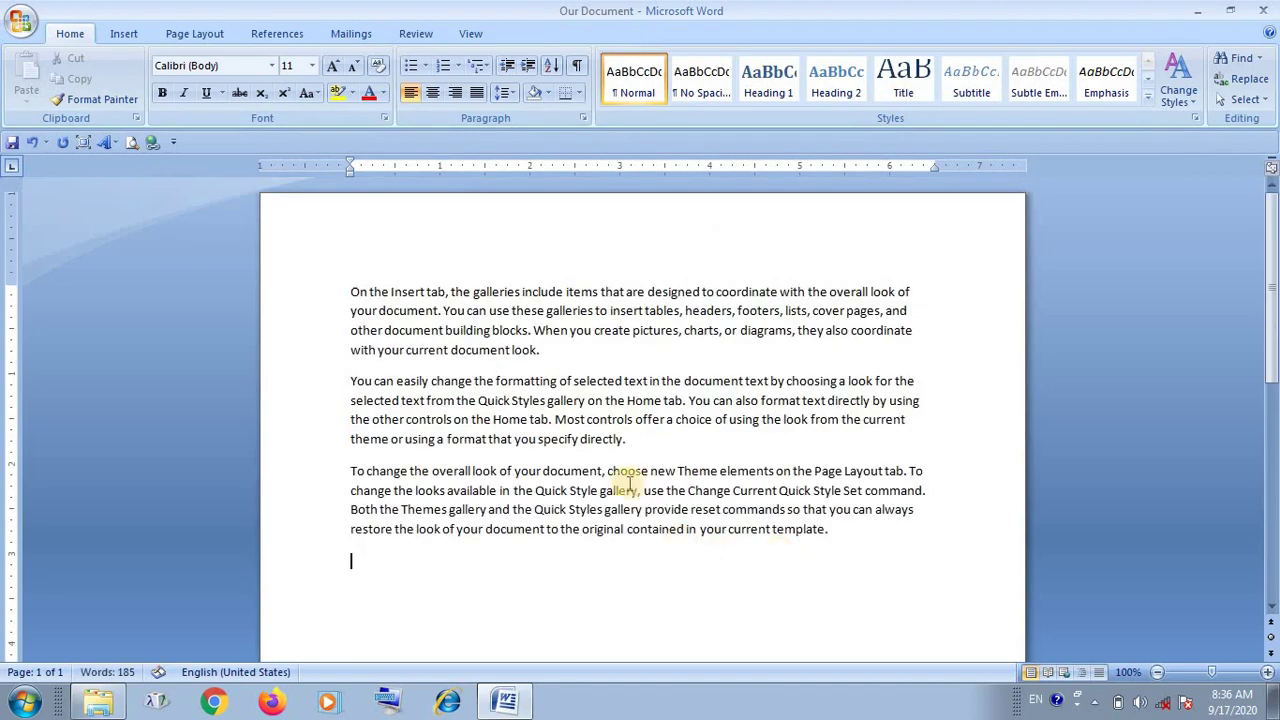
Add the heading "My Contents" on a new line above the first paragraph
{"action": "left_click", "coordinate": [340, 261]}
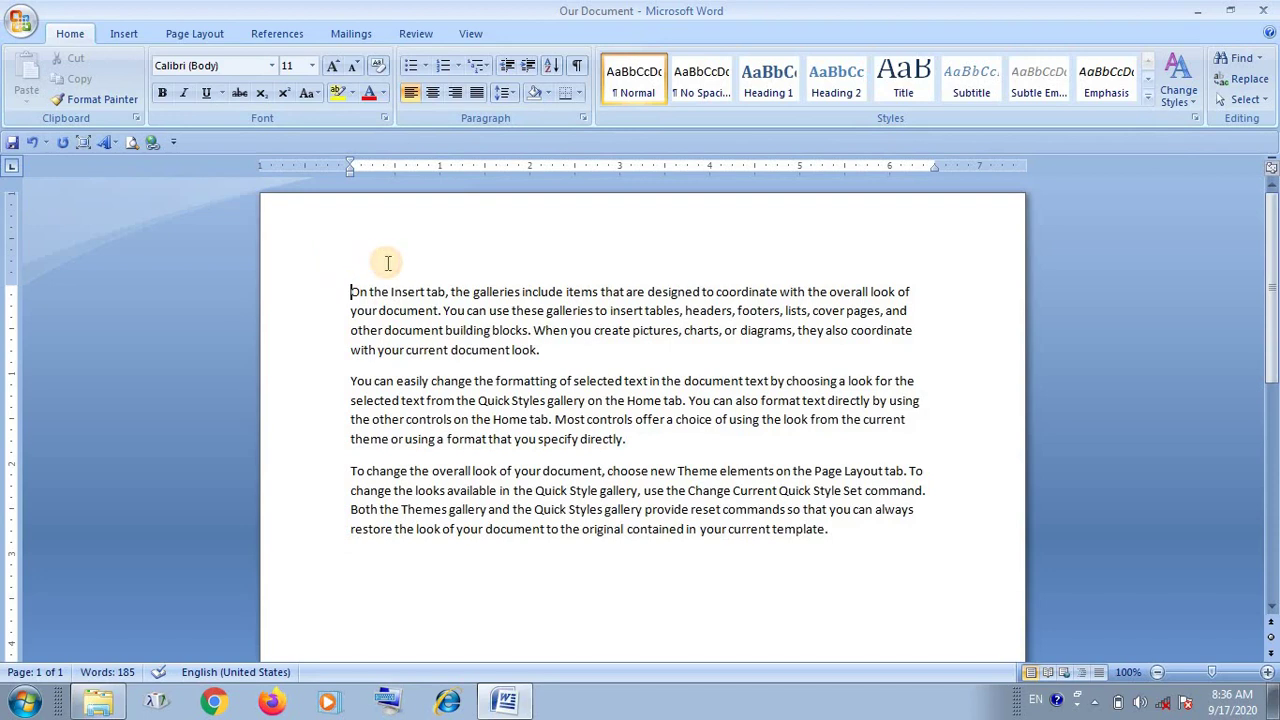
{"action": "key", "text": "Return"}
{"action": "key", "text": "Up"}
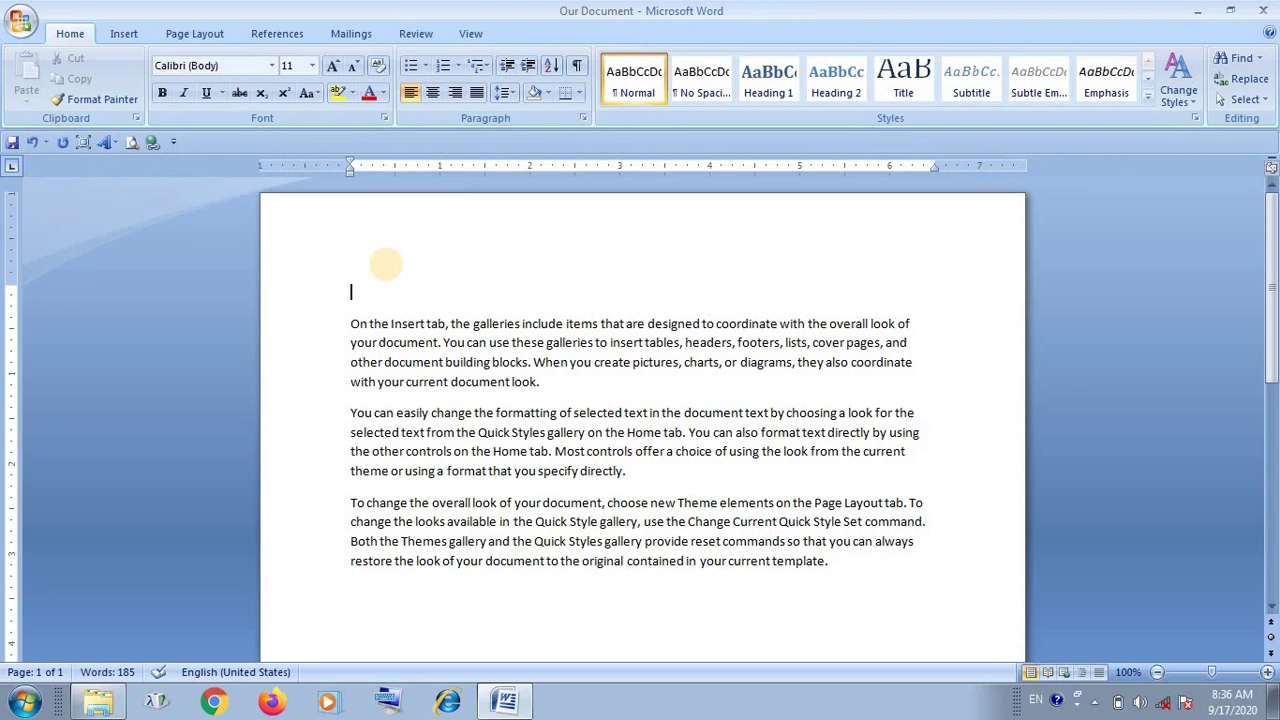
{"action": "type", "text": "My Contn"}
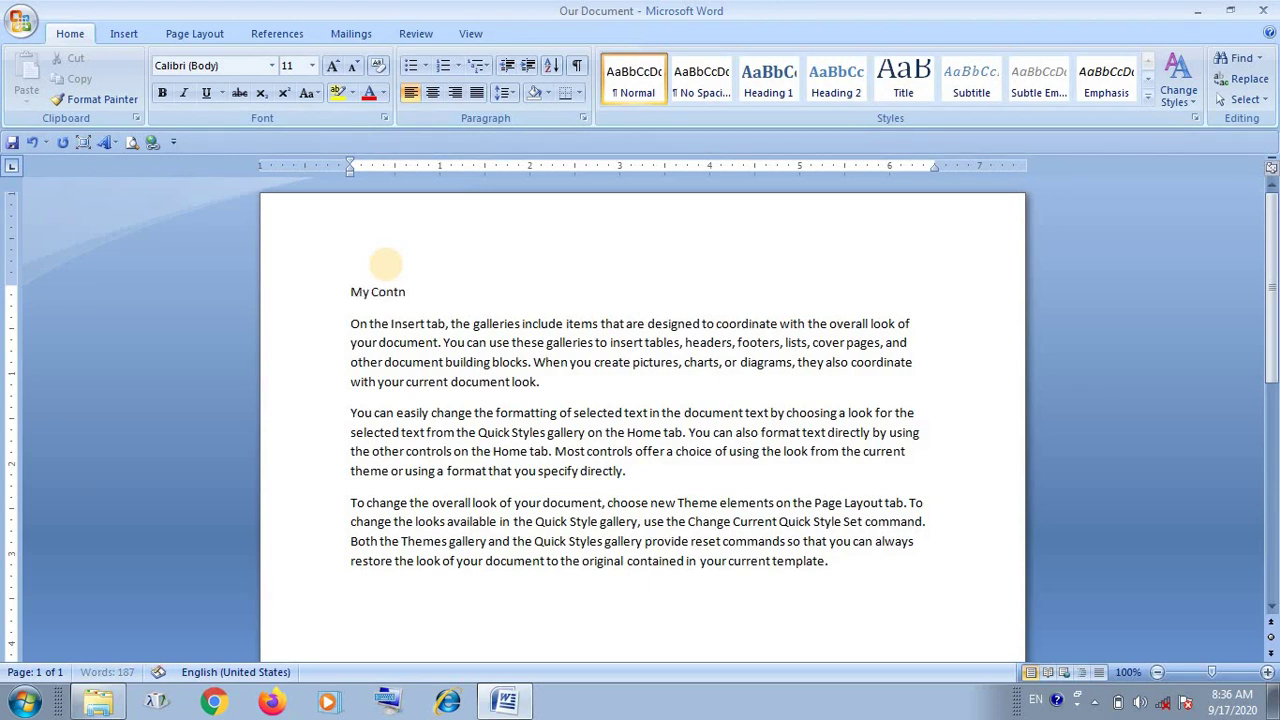
{"action": "type", "text": "est"}
{"action": "key", "text": "BackSpace"}
{"action": "key", "text": "BackSpace"}
{"action": "key", "text": "BackSpace"}
{"action": "key", "text": "BackSpace"}
{"action": "type", "text": "ents"}
Format the "My Contents" heading as 18 pt, bold, red and underlined
{"action": "key", "text": "shift+Left"}
{"action": "key", "text": "shift+Left"}
{"action": "key", "text": "shift+Left"}
{"action": "key", "text": "shift+Left"}
{"action": "key", "text": "shift+Left"}
{"action": "key", "text": "shift+Left"}
{"action": "key", "text": "shift+Left"}
{"action": "key", "text": "shift+Left"}
{"action": "key", "text": "shift+Left"}
{"action": "key", "text": "shift+Left"}
{"action": "key", "text": "shift+Left"}
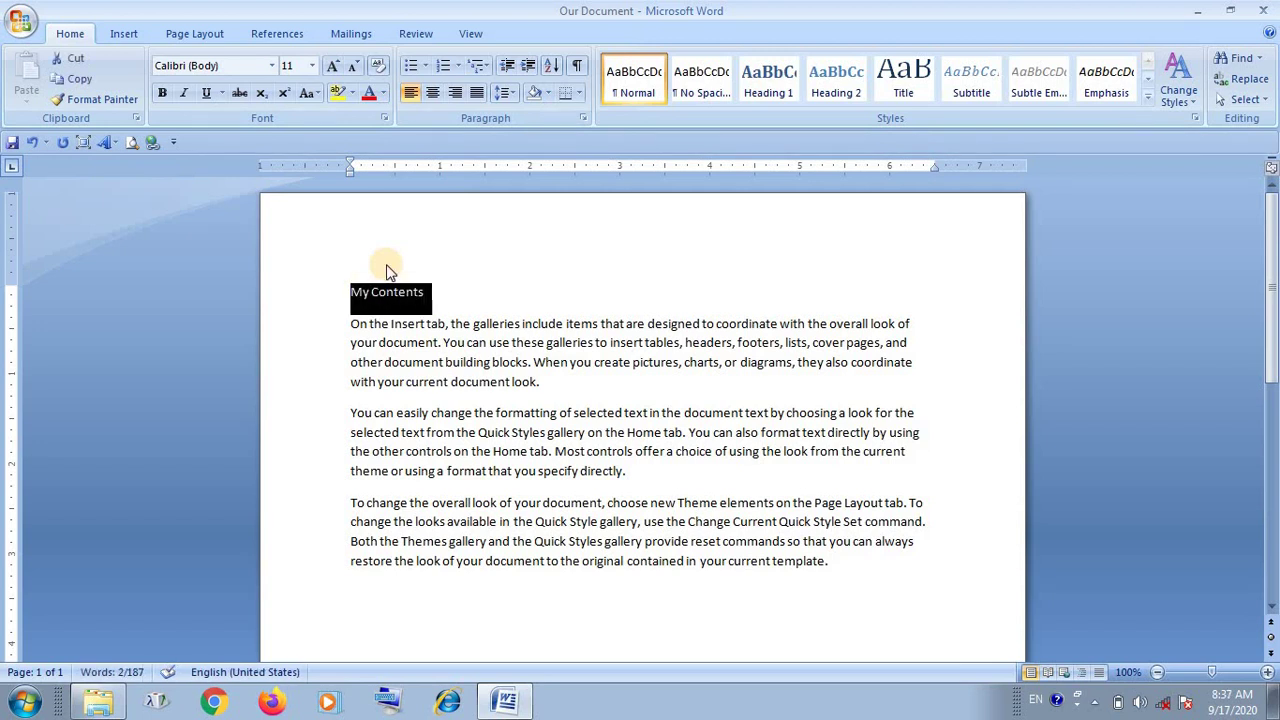
{"action": "key", "text": "ctrl+shift+period"}
{"action": "key", "text": "ctrl+shift+period"}
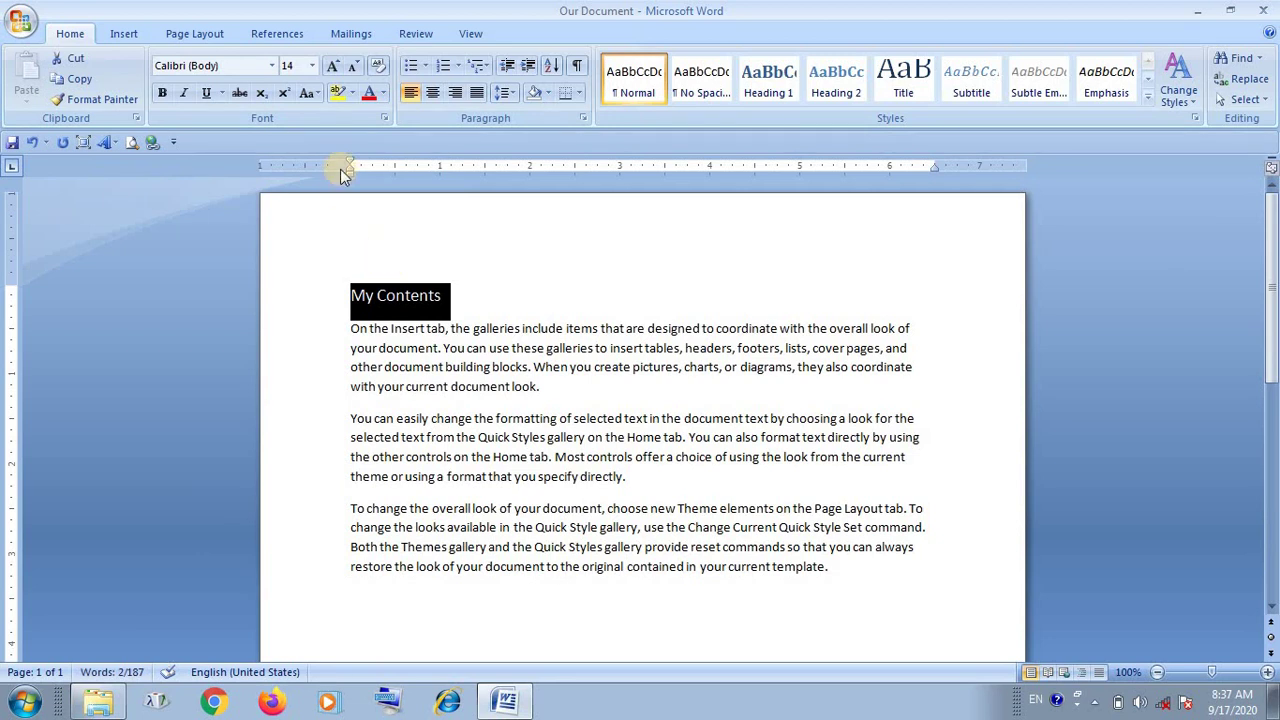
{"action": "left_click", "coordinate": [312, 65]}
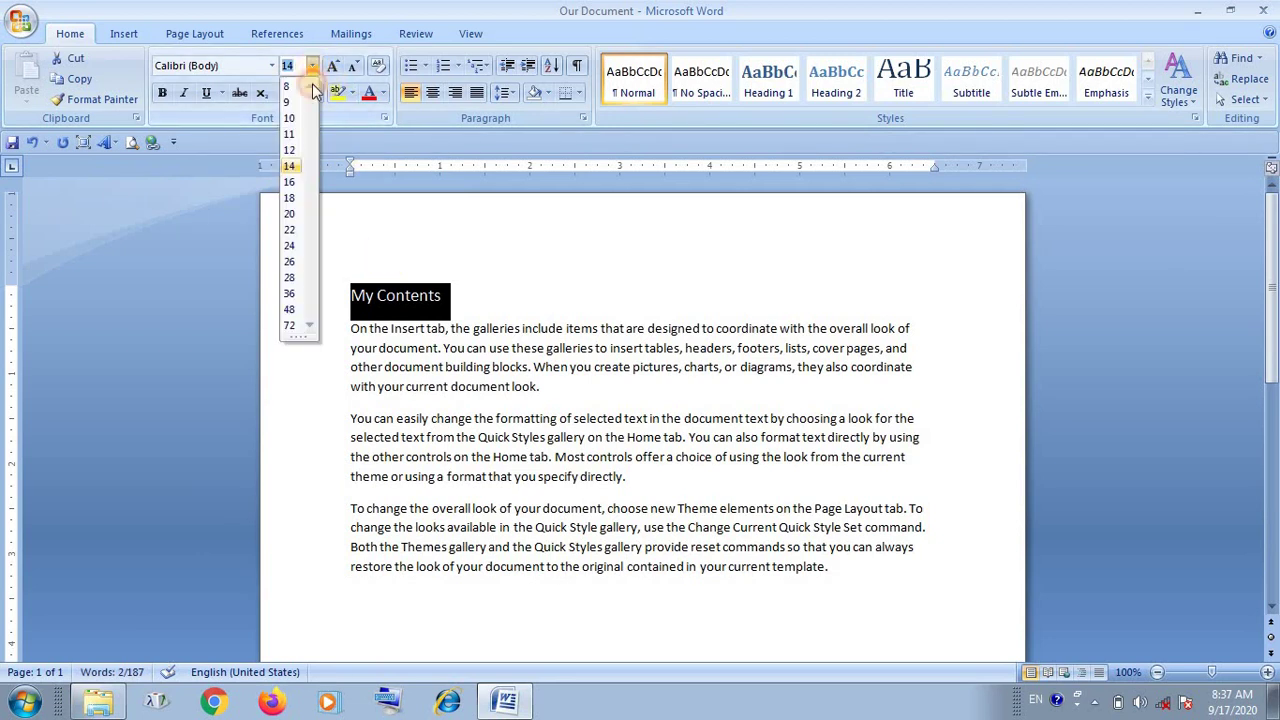
{"action": "left_click", "coordinate": [289, 198]}
{"action": "left_click", "coordinate": [161, 93]}
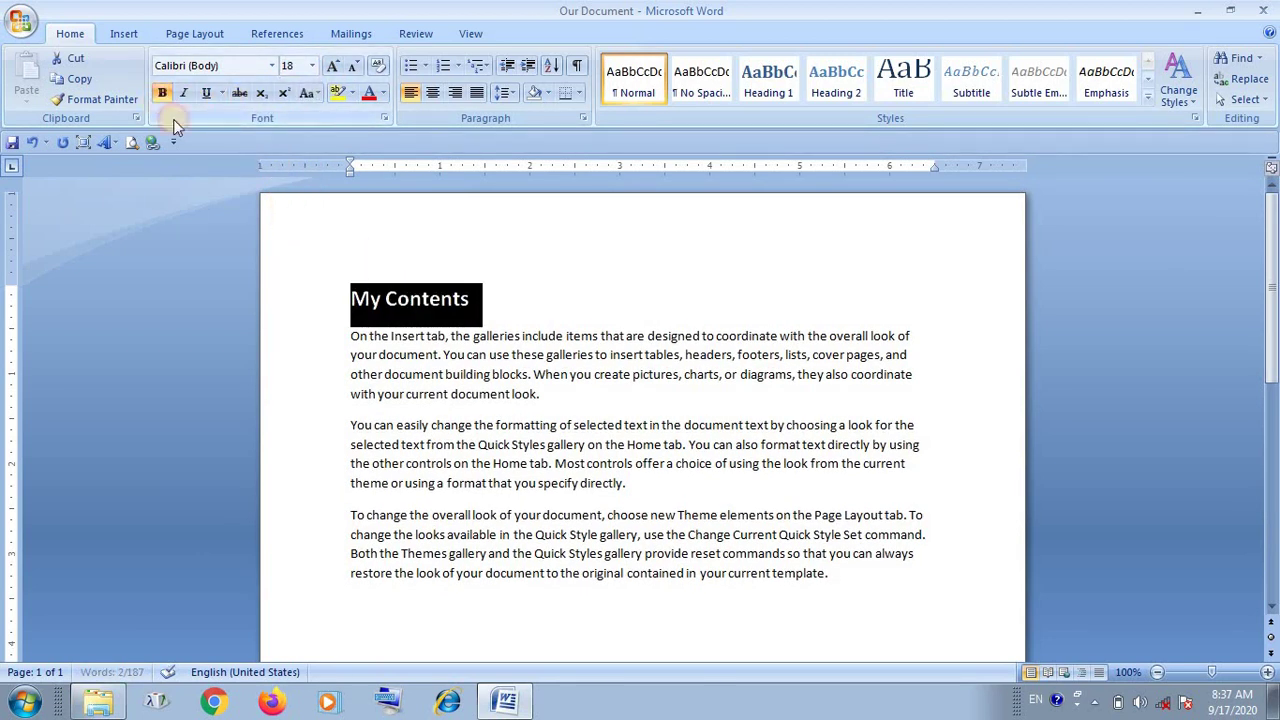
{"action": "left_click", "coordinate": [369, 93]}
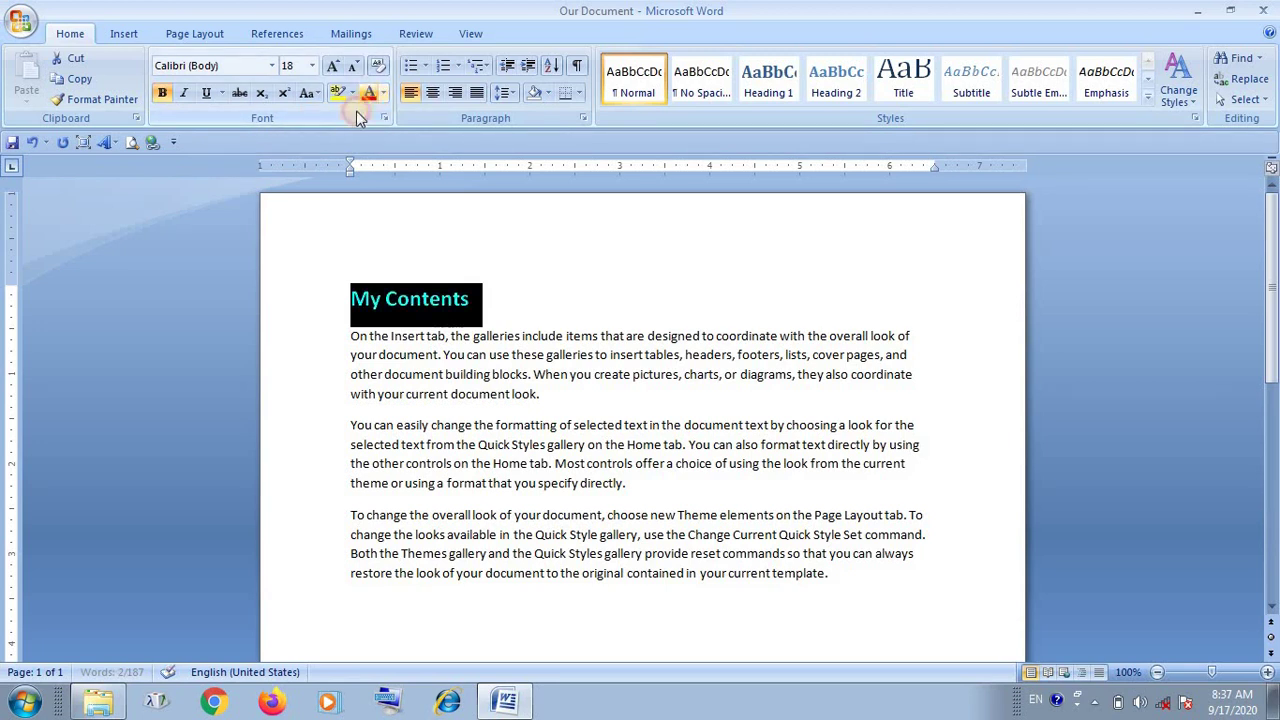
{"action": "left_click", "coordinate": [207, 96]}
{"action": "left_click", "coordinate": [593, 357]}
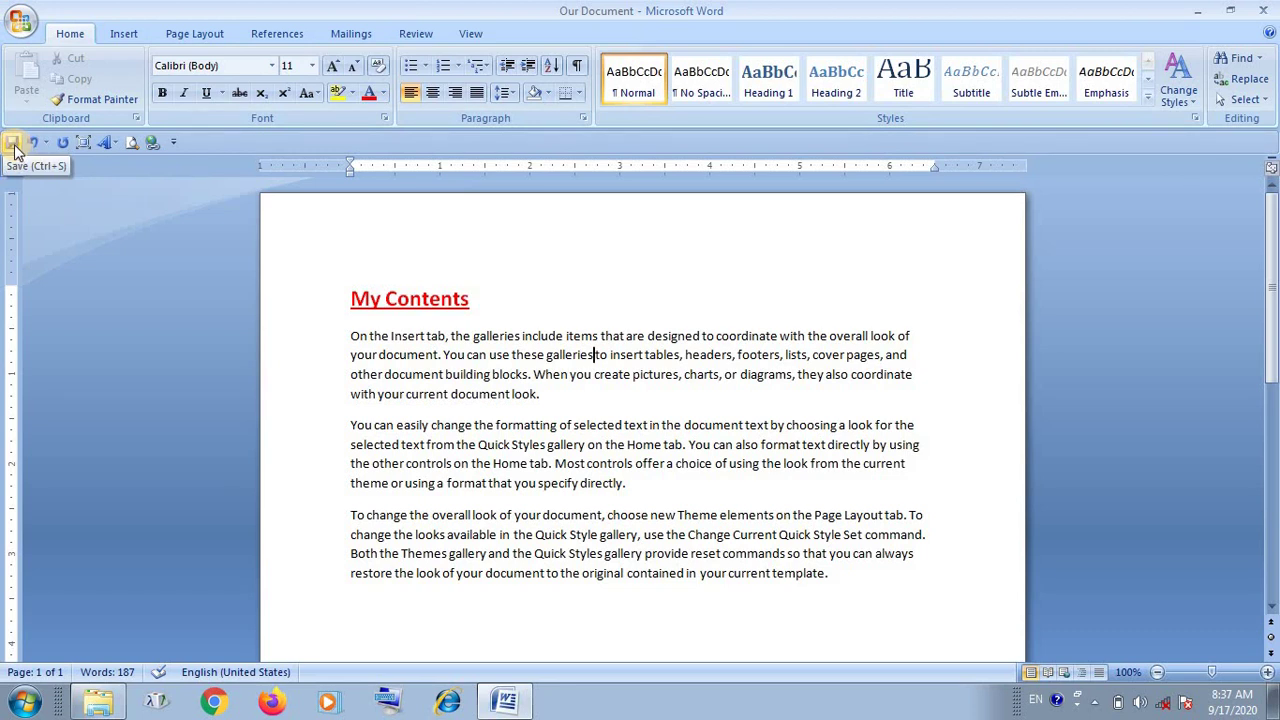
Save Our Document, then close Word and the folder window to return to the desktop
{"action": "left_click", "coordinate": [20, 20]}
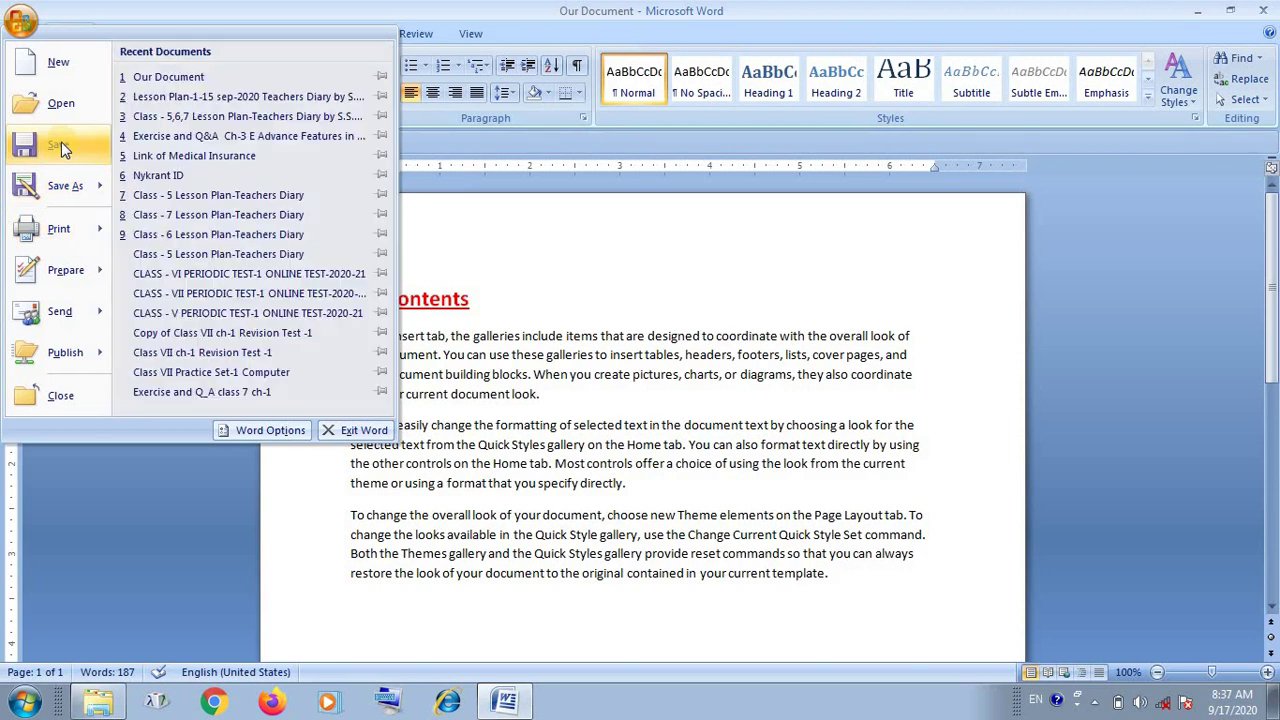
{"action": "left_click", "coordinate": [61, 143]}
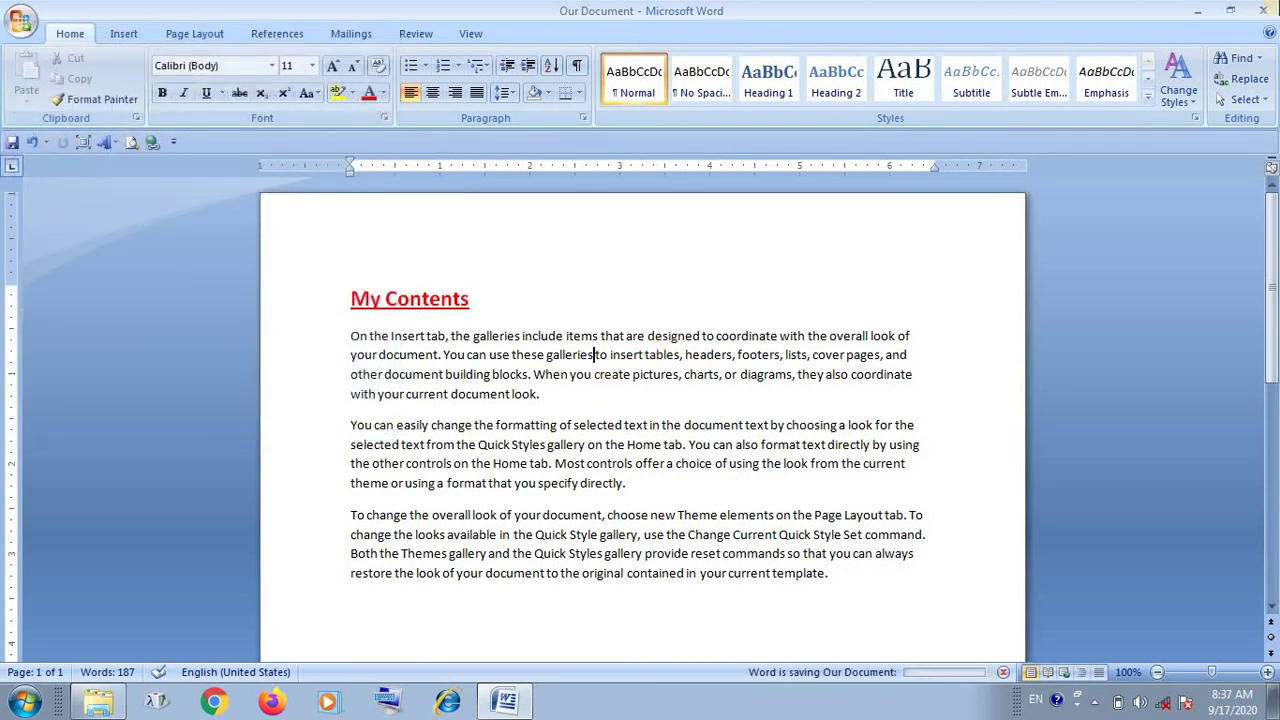
{"action": "left_click", "coordinate": [1268, 10]}
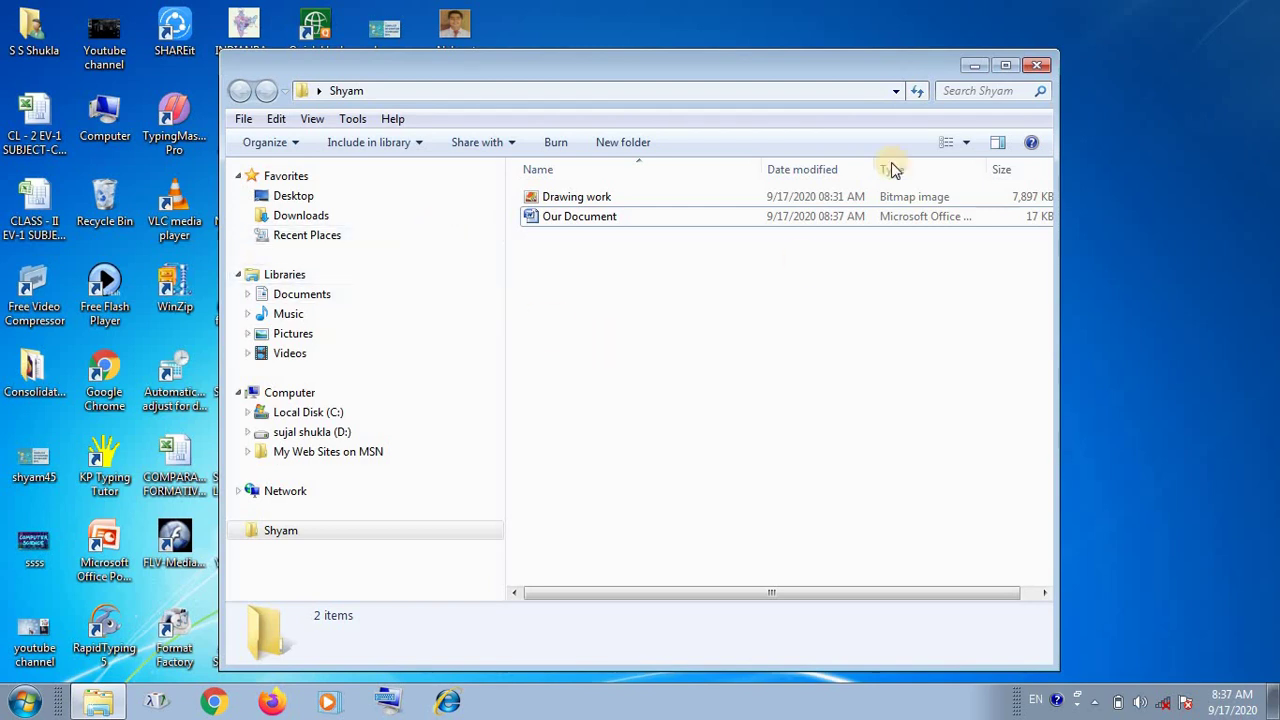
{"action": "left_click", "coordinate": [1038, 66]}
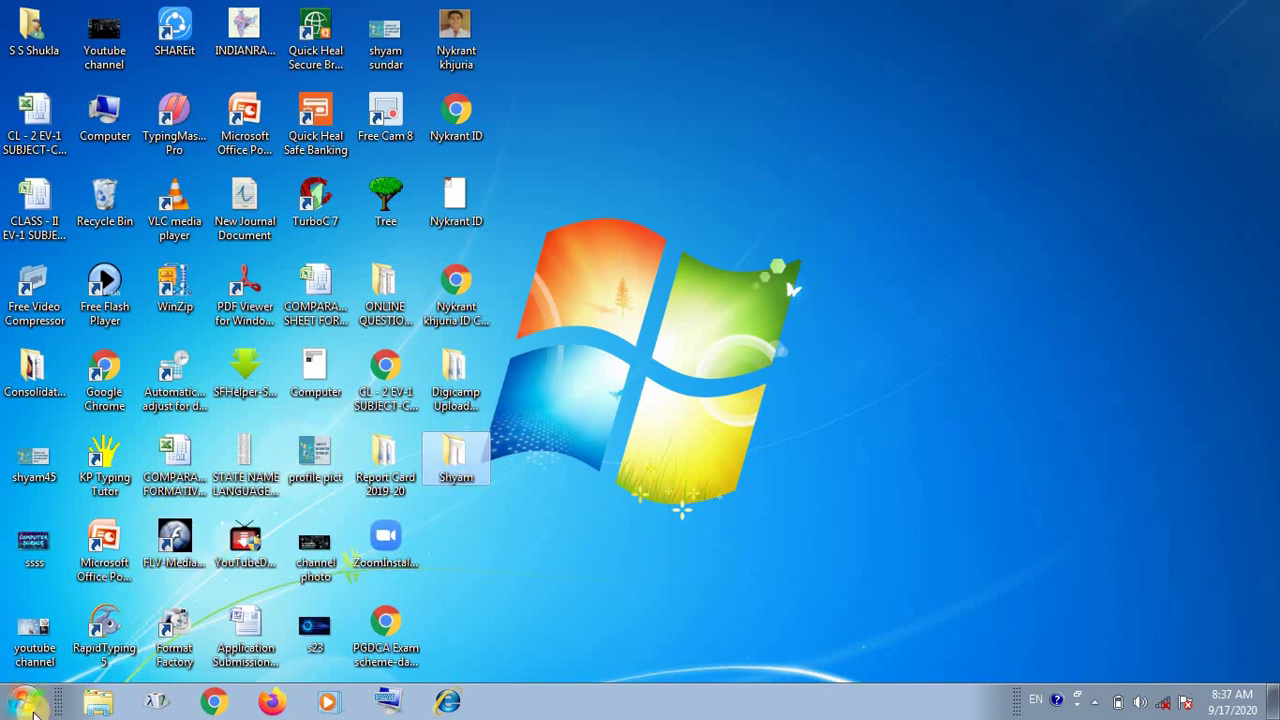
Open the Windows search for programs and files
{"action": "left_click", "coordinate": [28, 704]}
{"action": "left_click", "coordinate": [90, 651]}
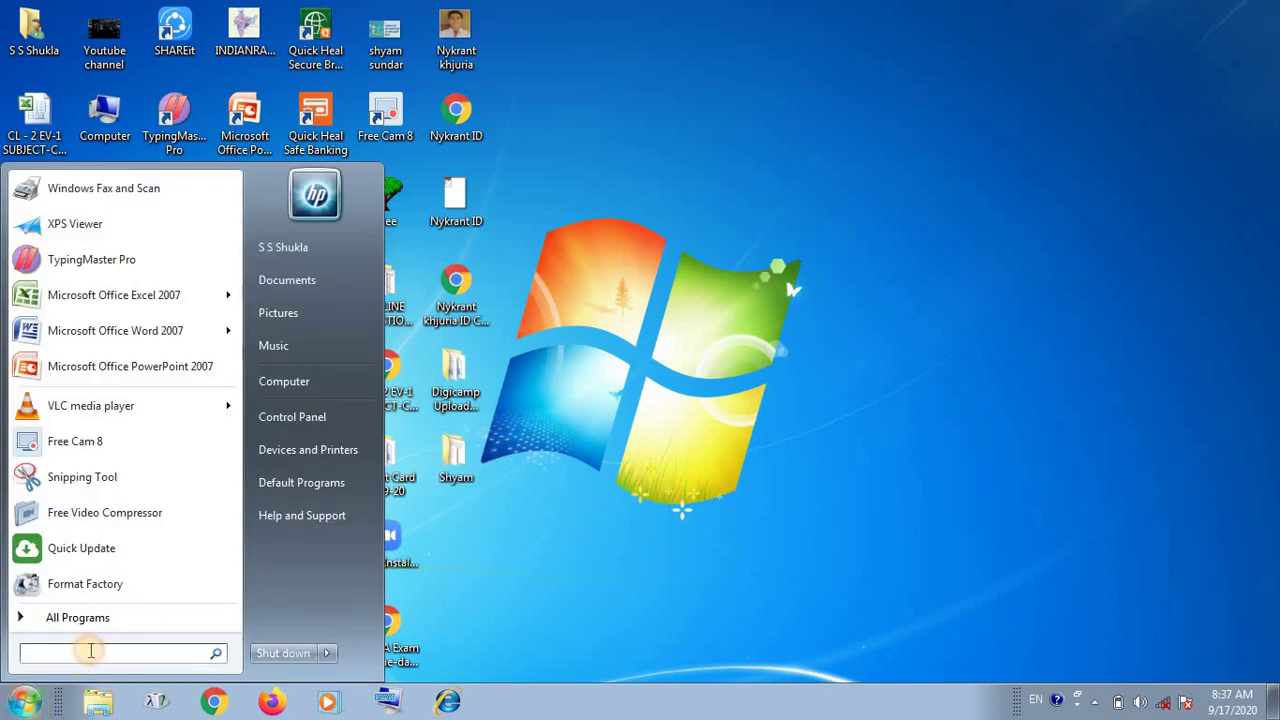
{"action": "type", "text": "s"}
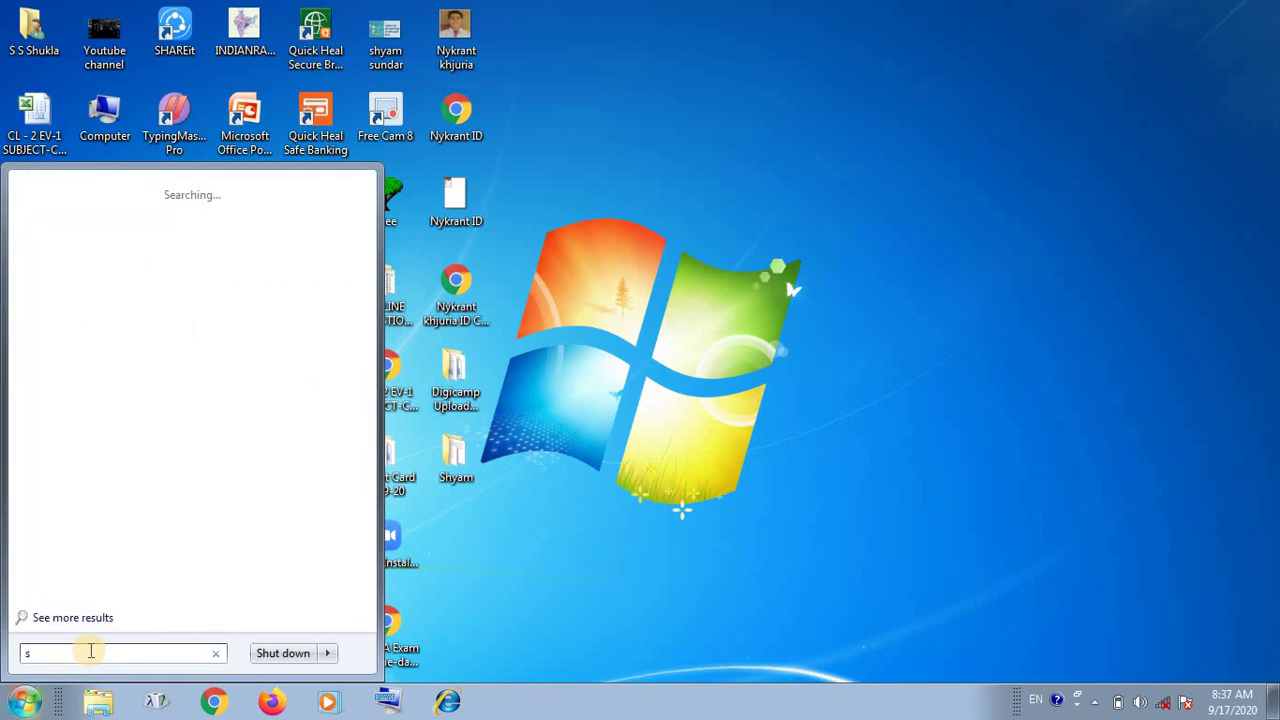
{"action": "key", "text": "BackSpace"}
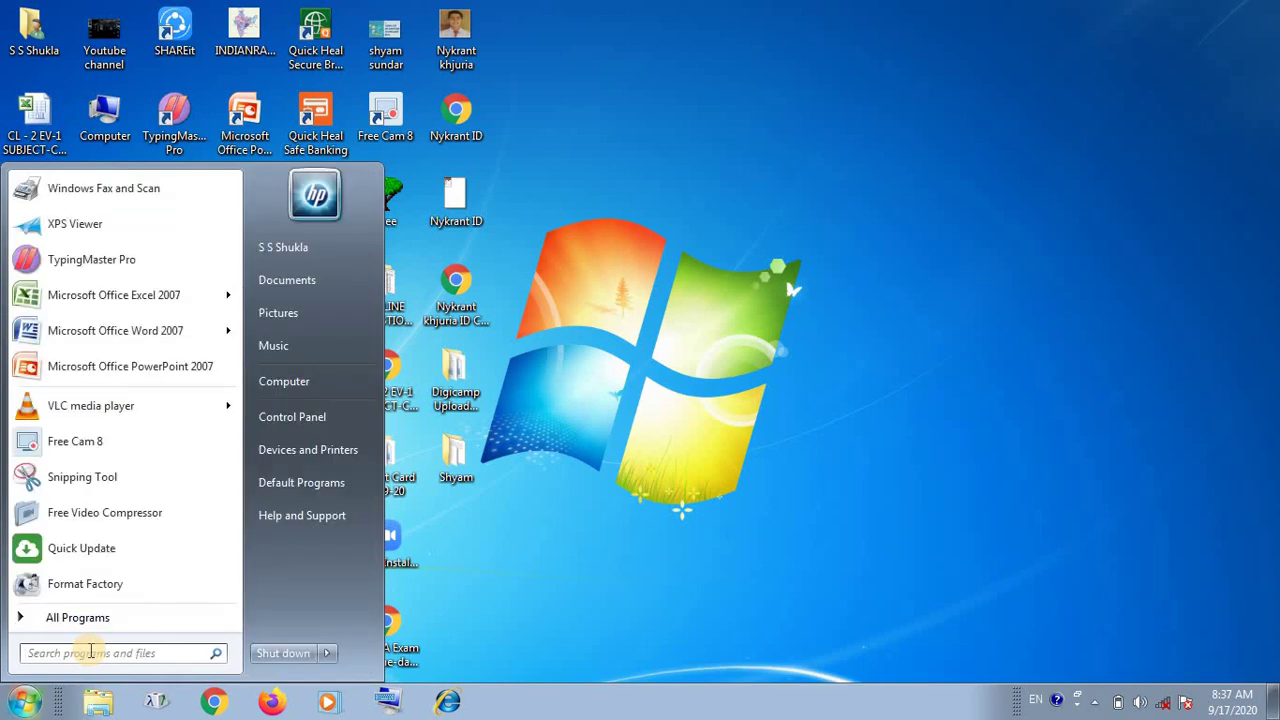
{"action": "type", "text": "s"}
{"action": "type", "text": "toe"}
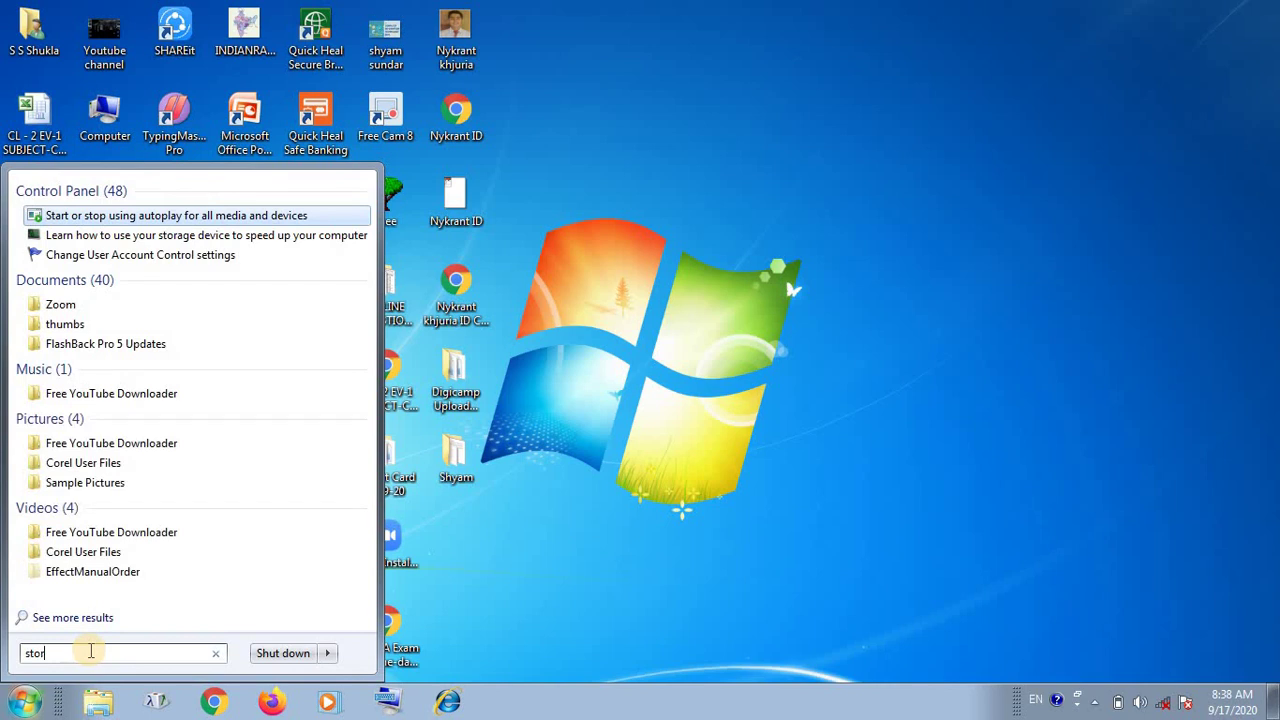
{"action": "type", "text": "e"}
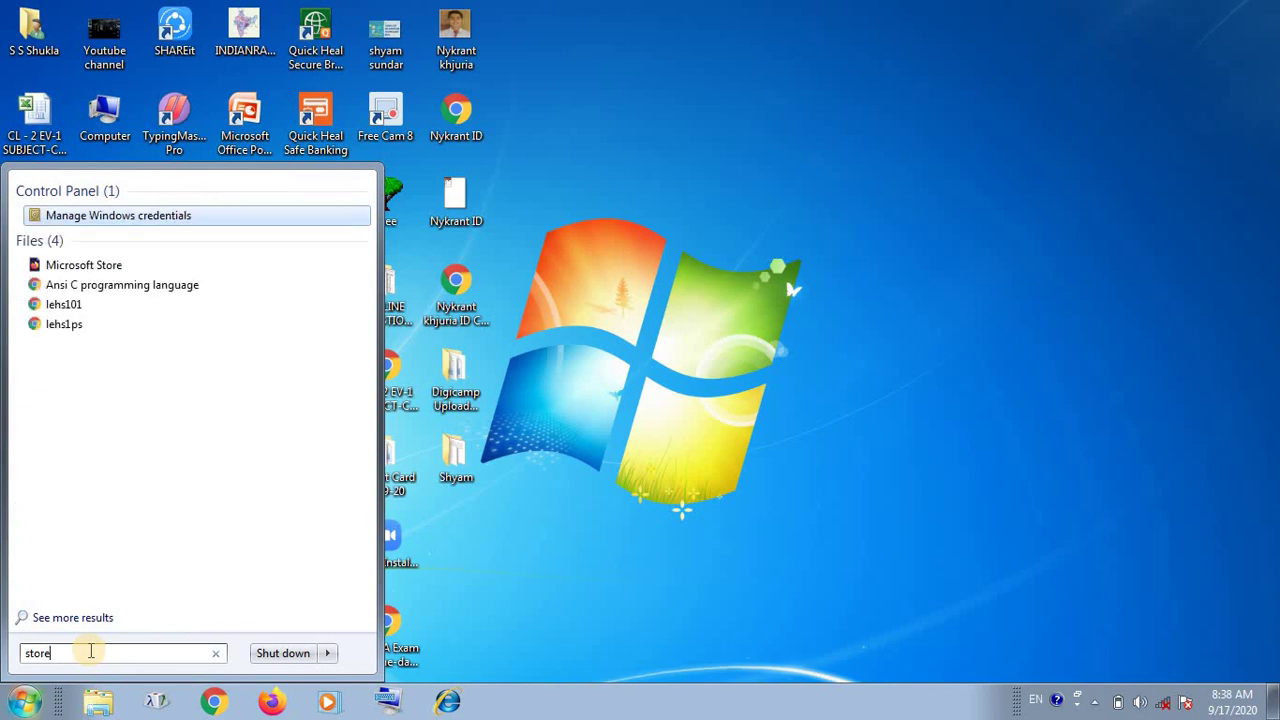
{"action": "key", "text": "BackSpace"}
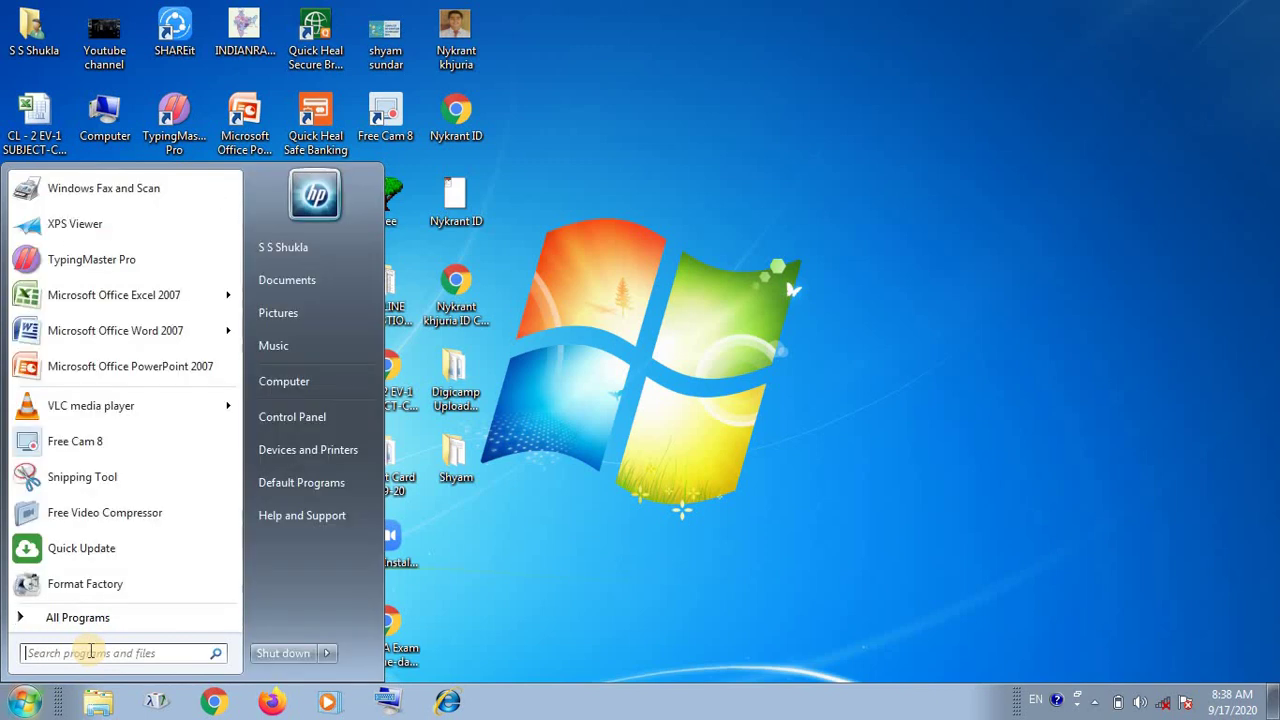
Launch the On-Screen Keyboard with osk and move its window fully into view in the desktop's upper-right area
{"action": "type", "text": "osk"}
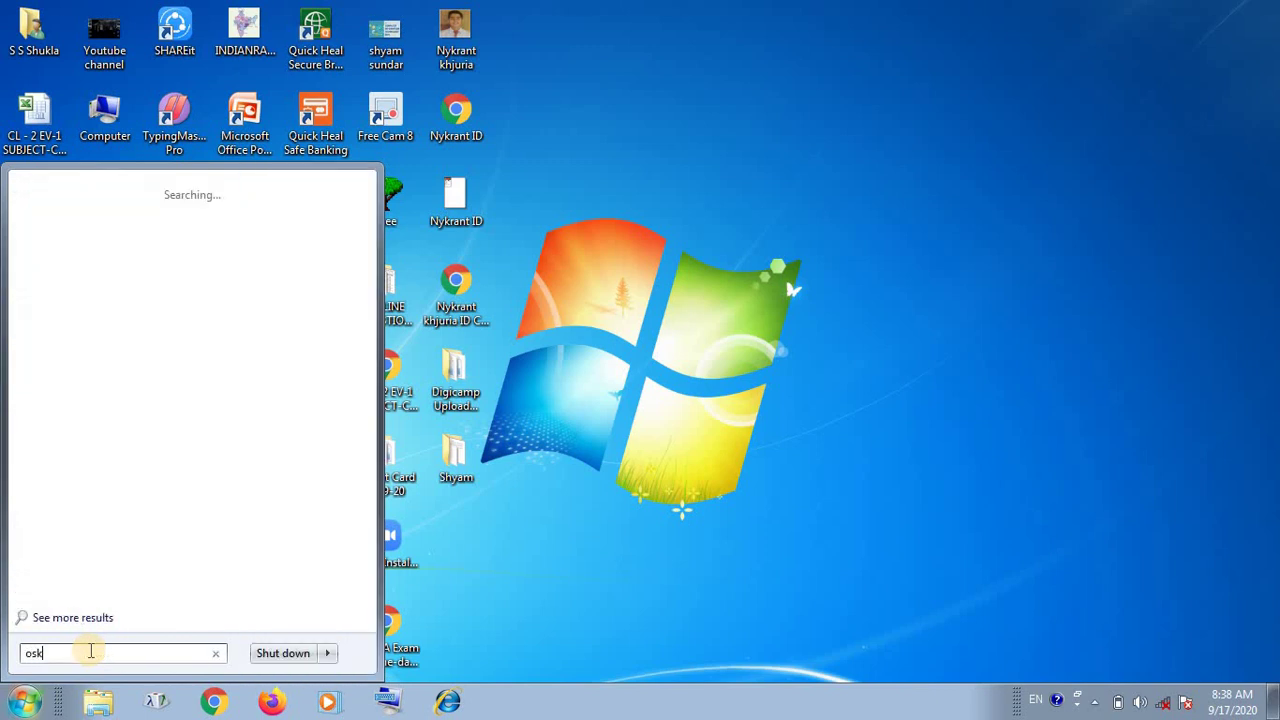
{"action": "key", "text": "Return"}
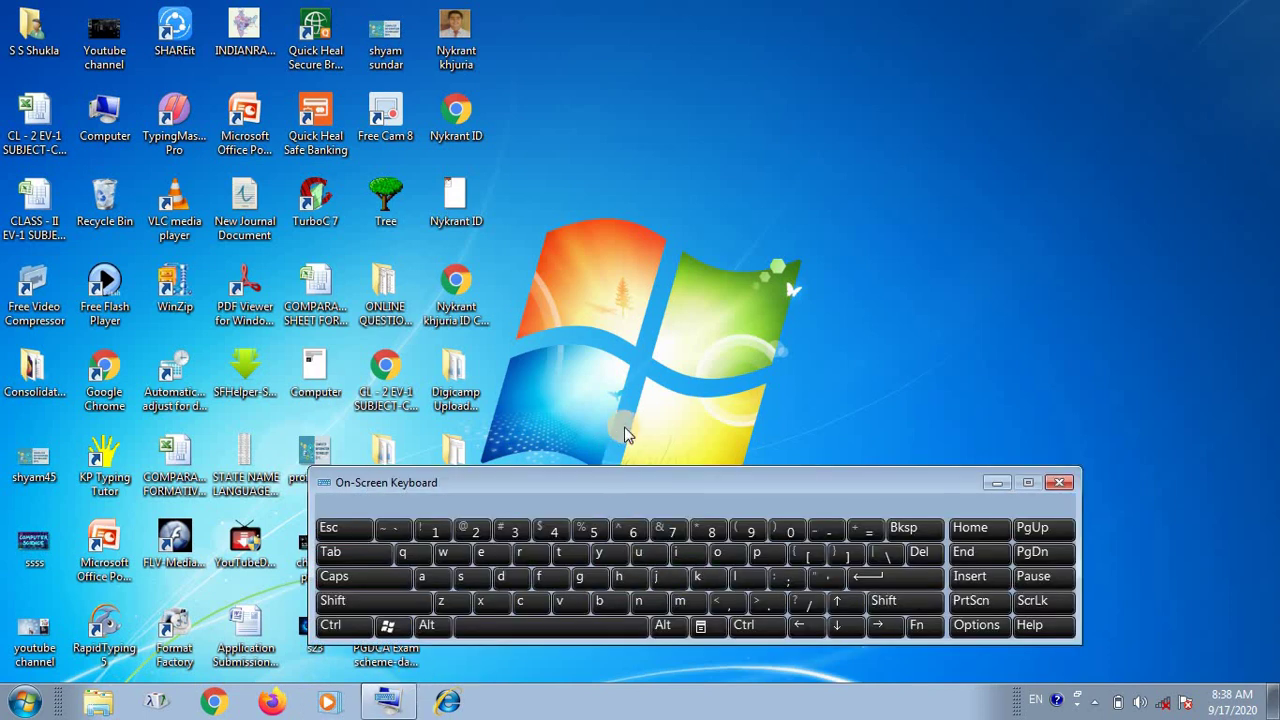
{"action": "left_click_drag", "start_coordinate": [634, 488], "coordinate": [883, 109]}
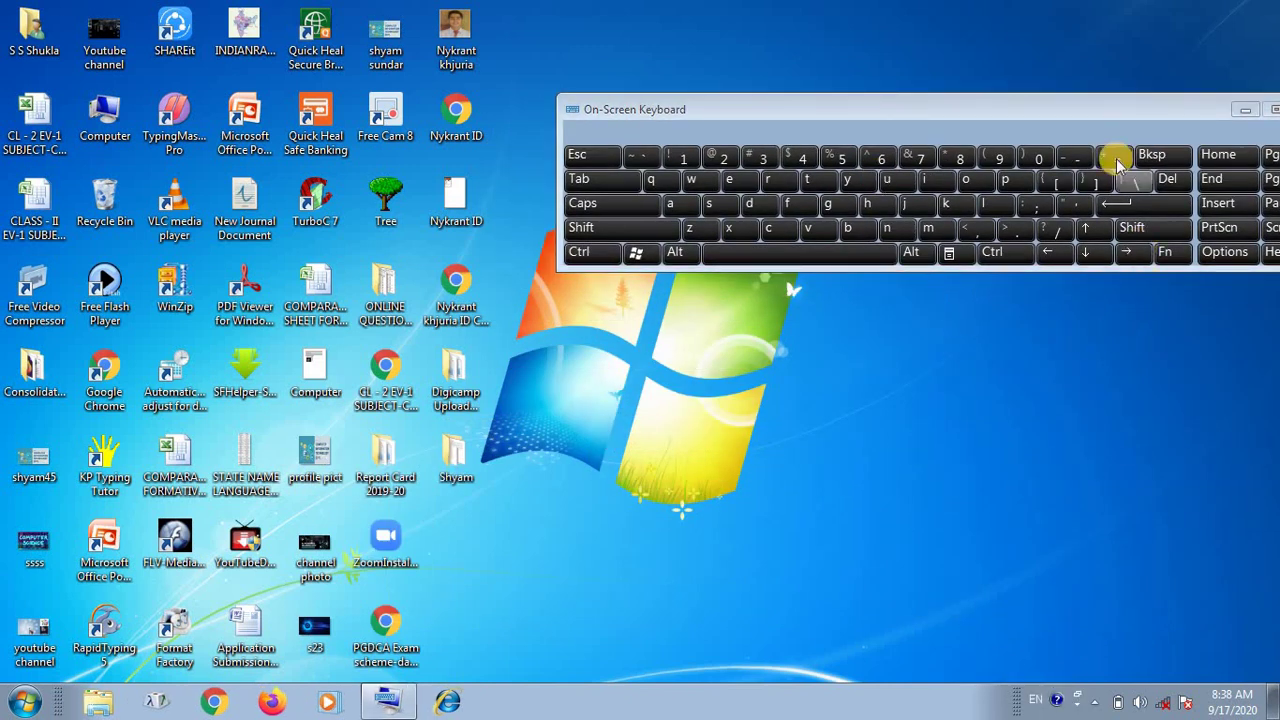
{"action": "left_click_drag", "start_coordinate": [1105, 116], "coordinate": [1050, 97]}
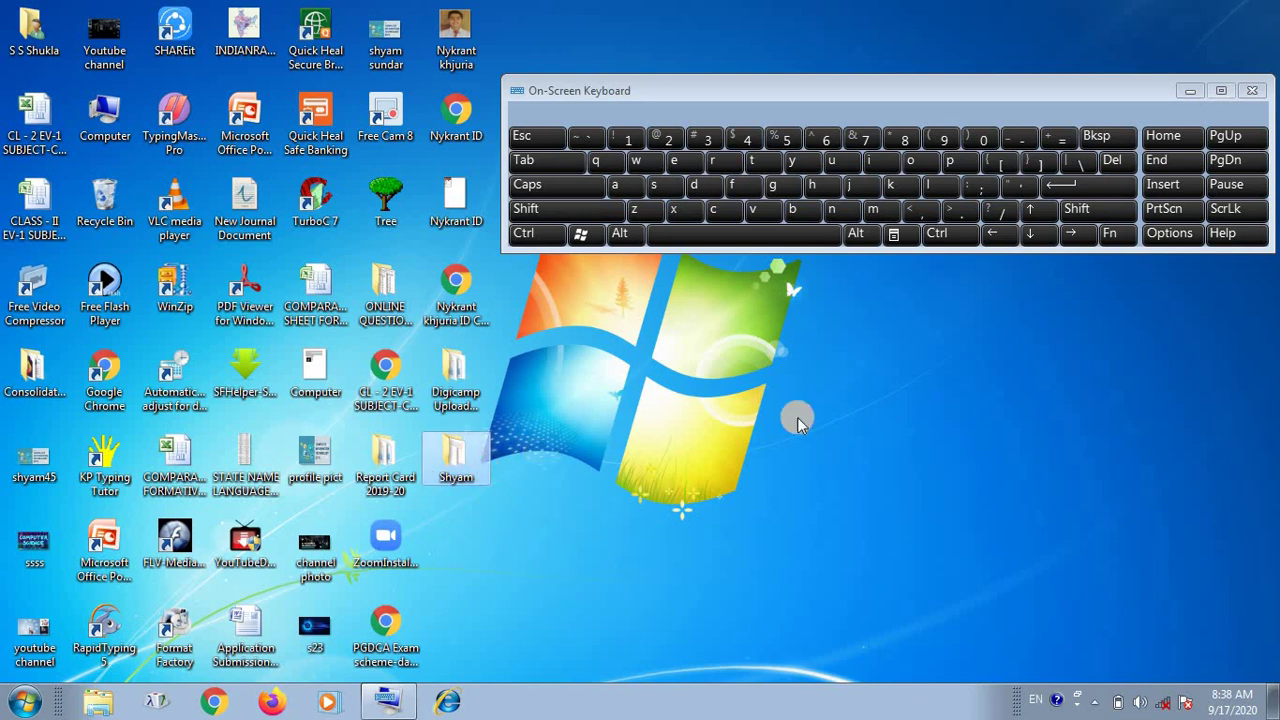
Delete the selected desktop folder to the Recycle Bin using the On-Screen Keyboard, declining the first confirmation and accepting the second
{"action": "left_click", "coordinate": [1114, 161]}
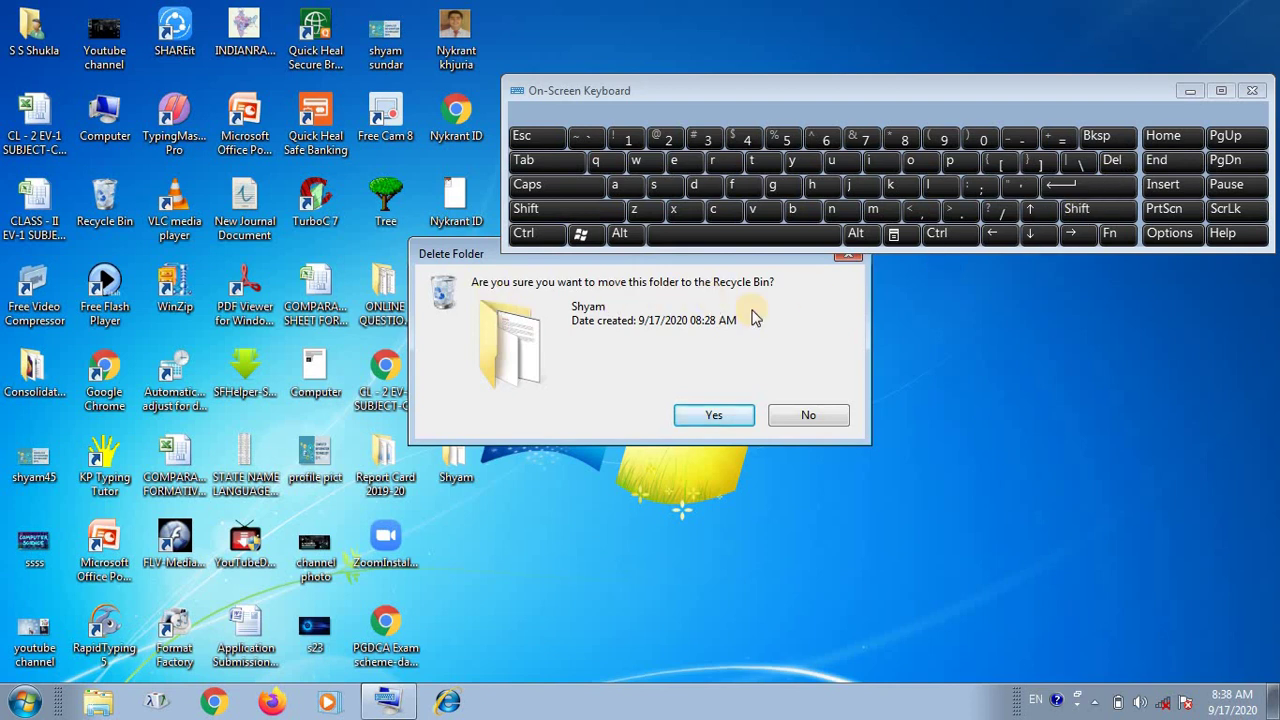
{"action": "left_click", "coordinate": [809, 418]}
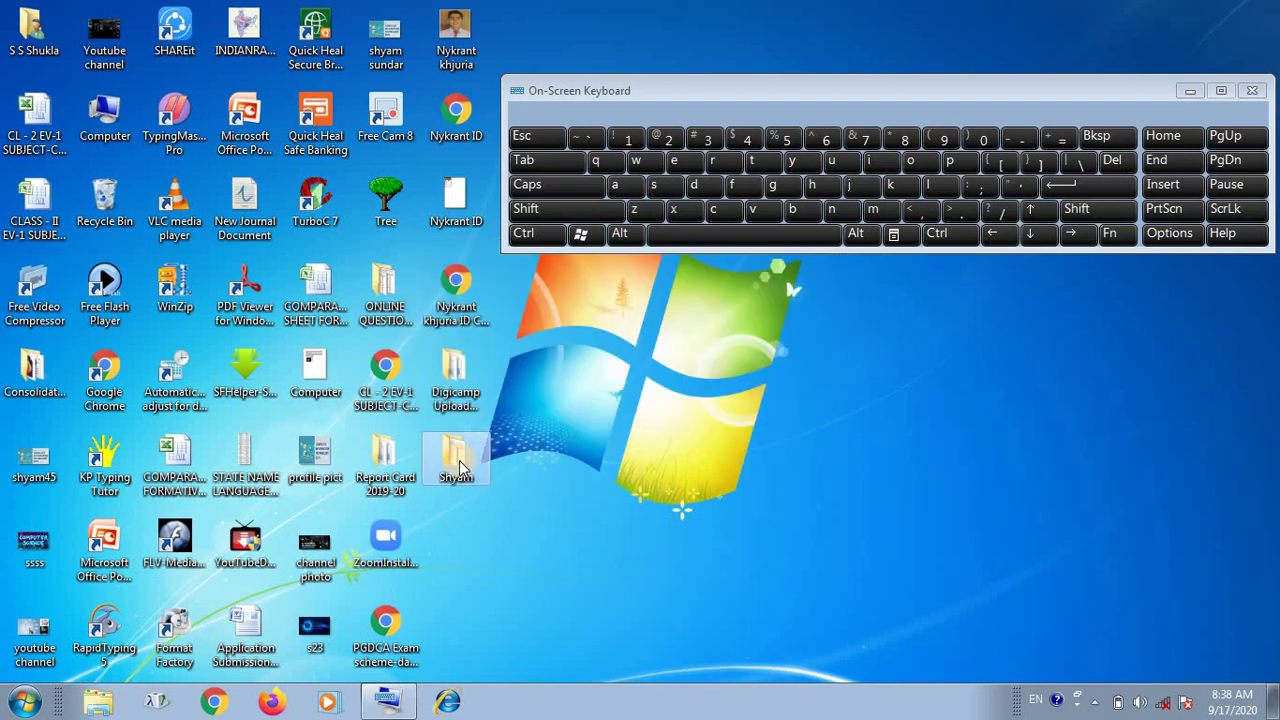
{"action": "left_click", "coordinate": [1116, 162]}
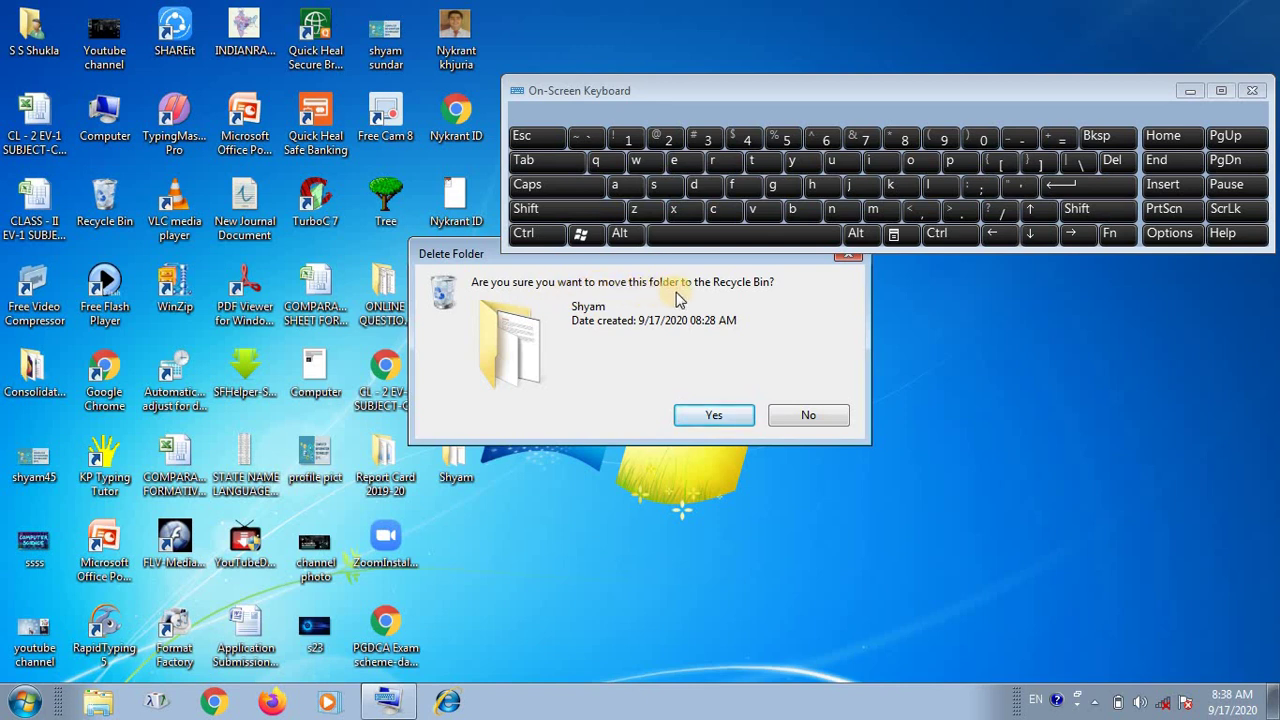
{"action": "left_click", "coordinate": [713, 416]}
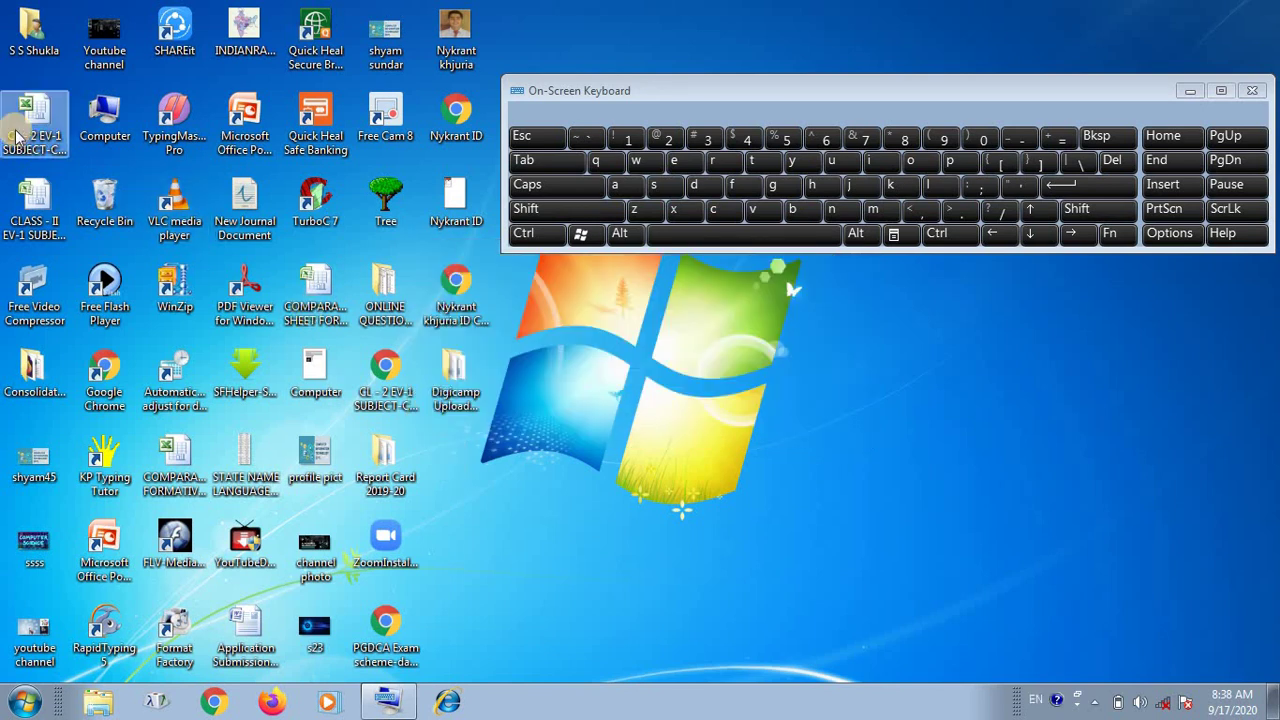
Open the Recycle Bin, move its window and the On-Screen Keyboard apart, and locate the folder just deleted from the desktop
{"action": "double_click", "coordinate": [102, 210]}
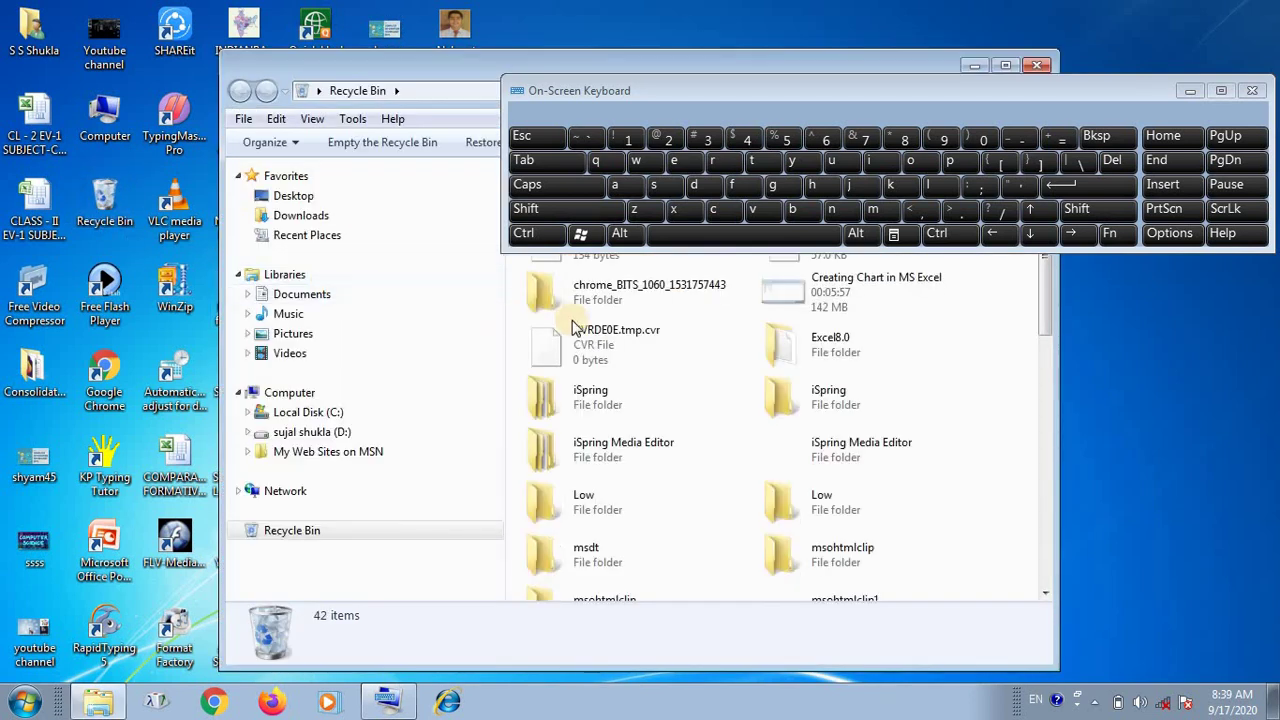
{"action": "left_click_drag", "start_coordinate": [416, 76], "coordinate": [183, 31]}
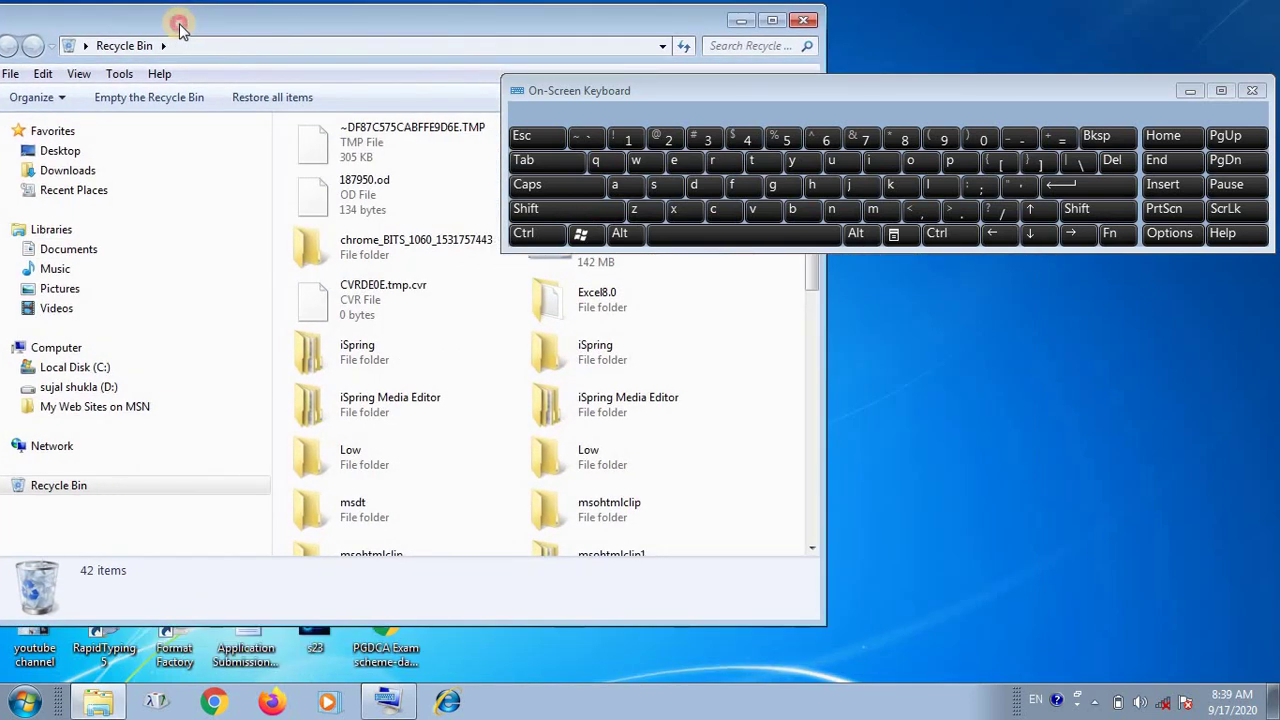
{"action": "left_click_drag", "start_coordinate": [729, 90], "coordinate": [847, 284]}
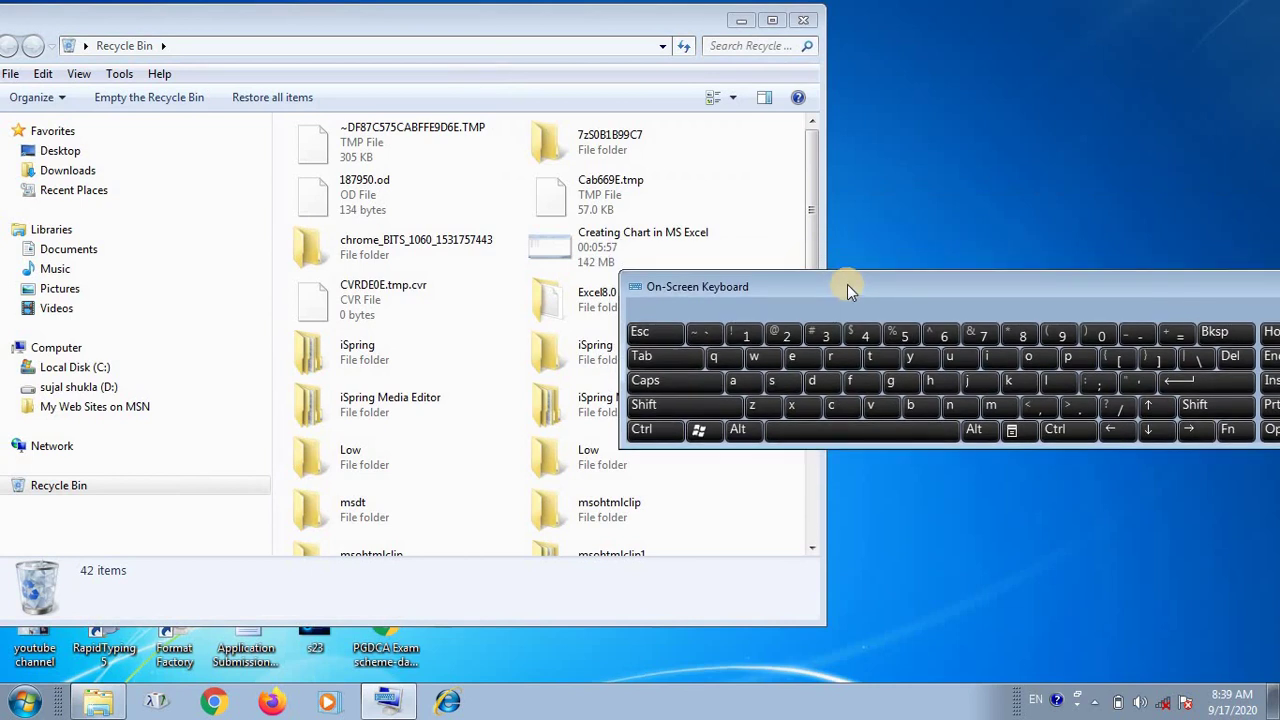
{"action": "left_click", "coordinate": [371, 397]}
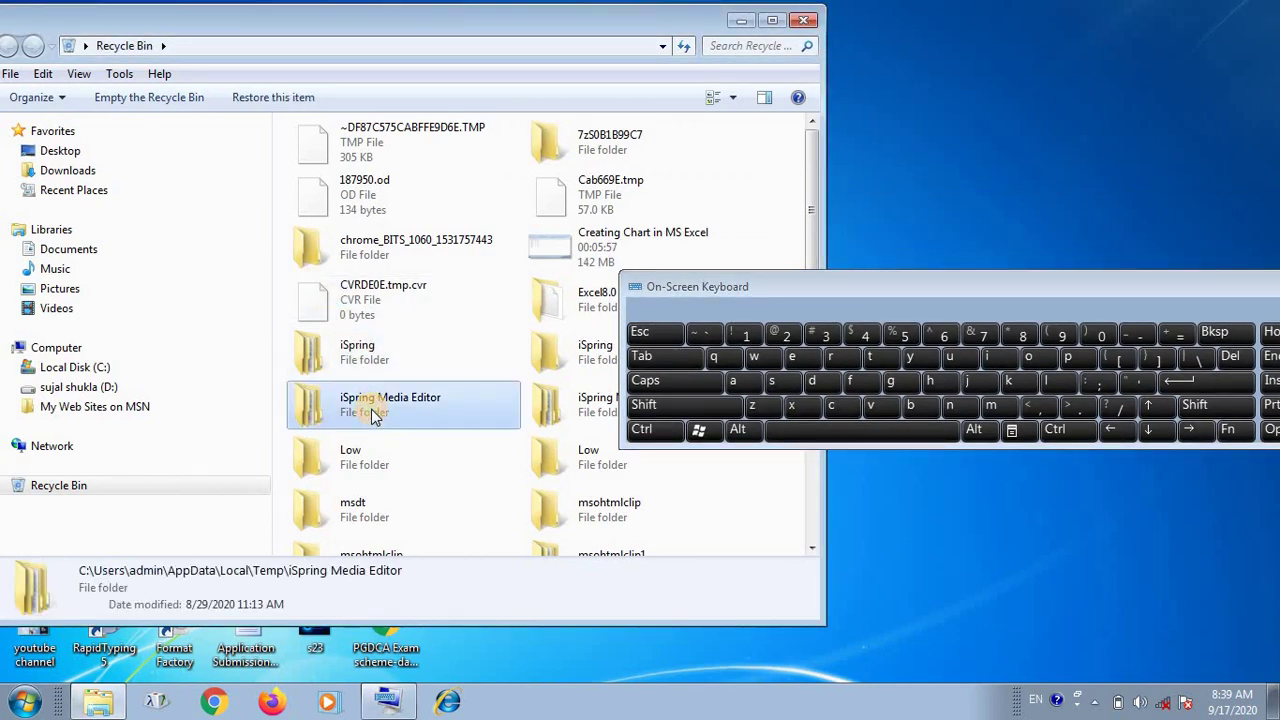
{"action": "scroll", "coordinate": [371, 380], "scroll_direction": "down", "scroll_amount": 5}
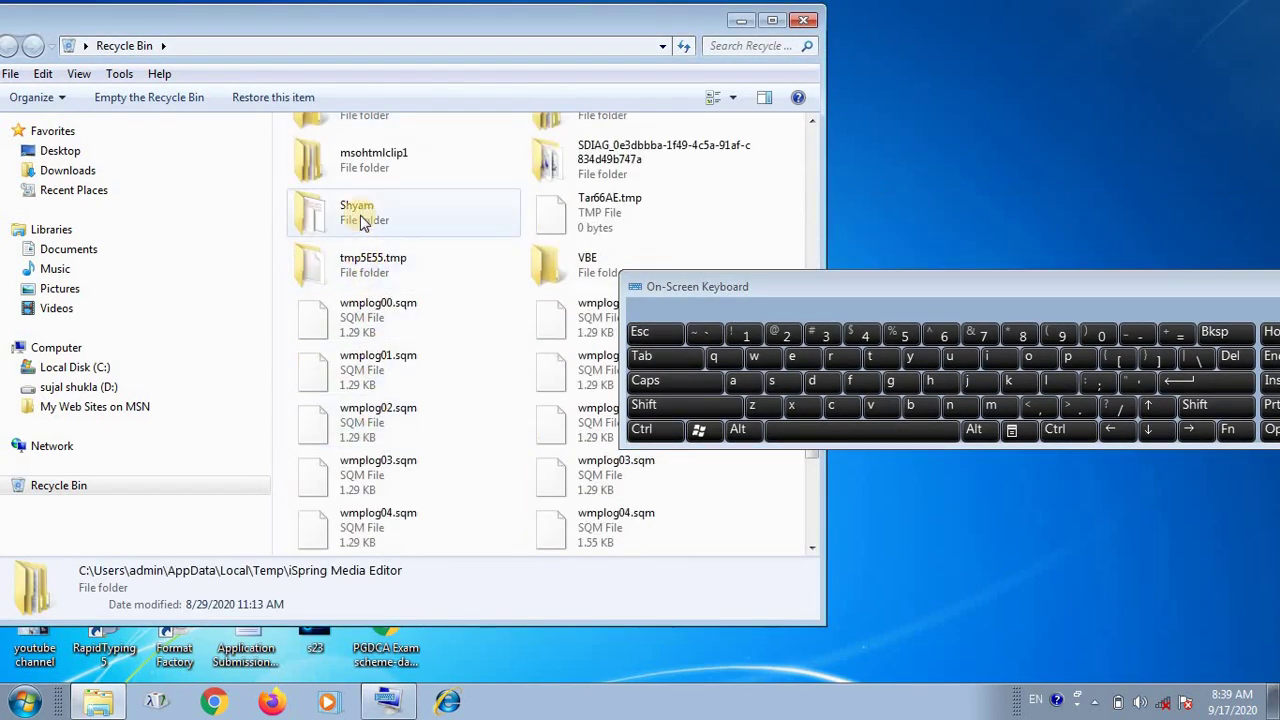
{"action": "left_click", "coordinate": [362, 221]}
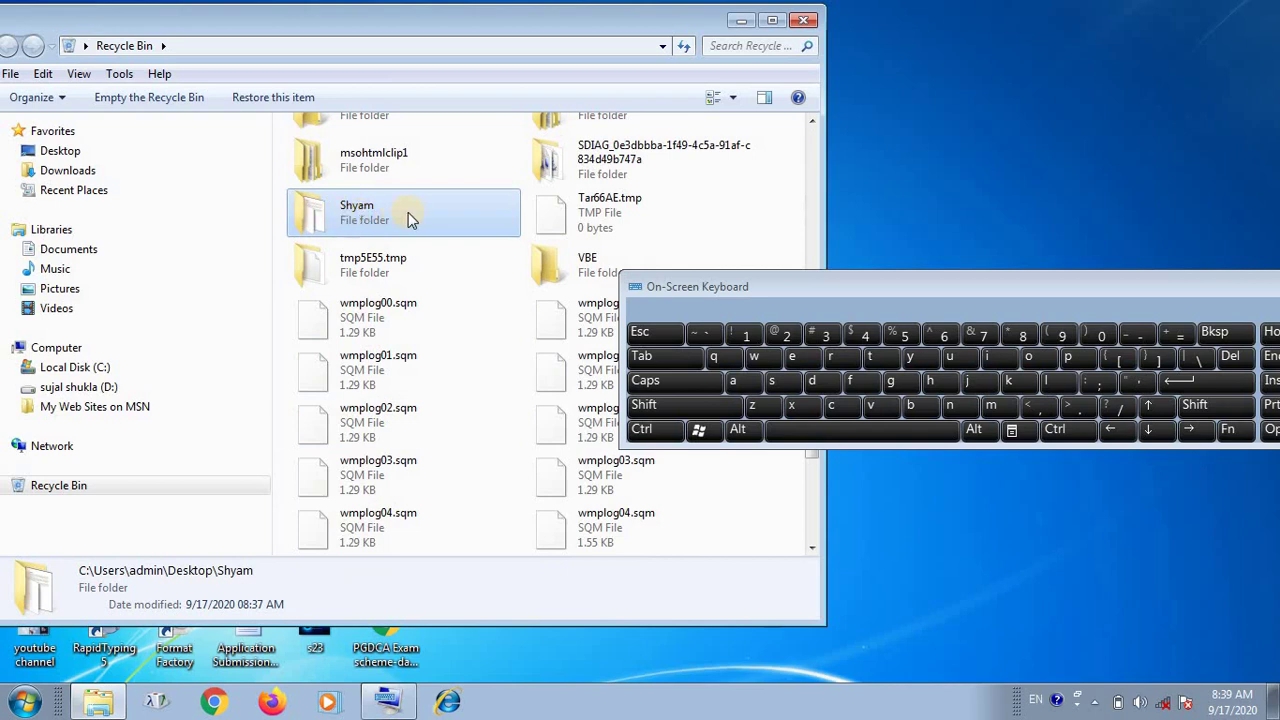
{"action": "mouse_move", "coordinate": [408, 216]}
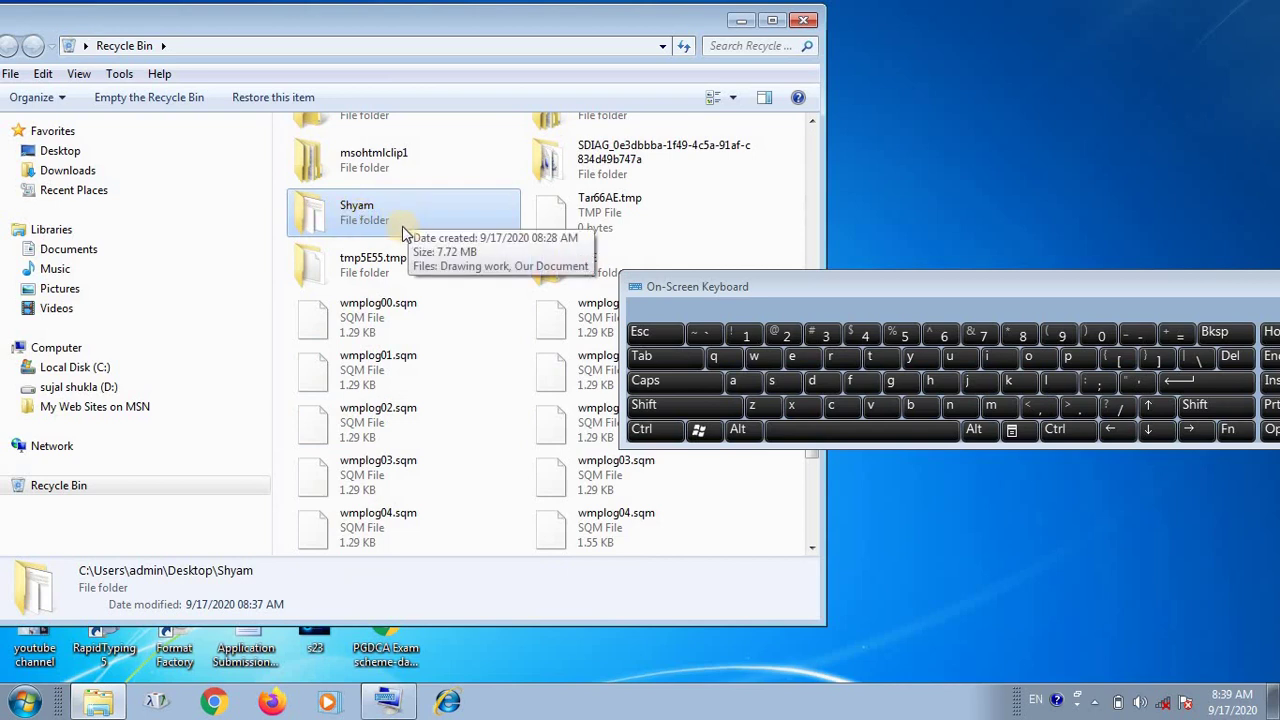
Starting from the iSpring folders, jump to the deleted desktop folder in the Recycle Bin by its initial letter S
{"action": "scroll", "coordinate": [401, 223], "scroll_direction": "up", "scroll_amount": 3}
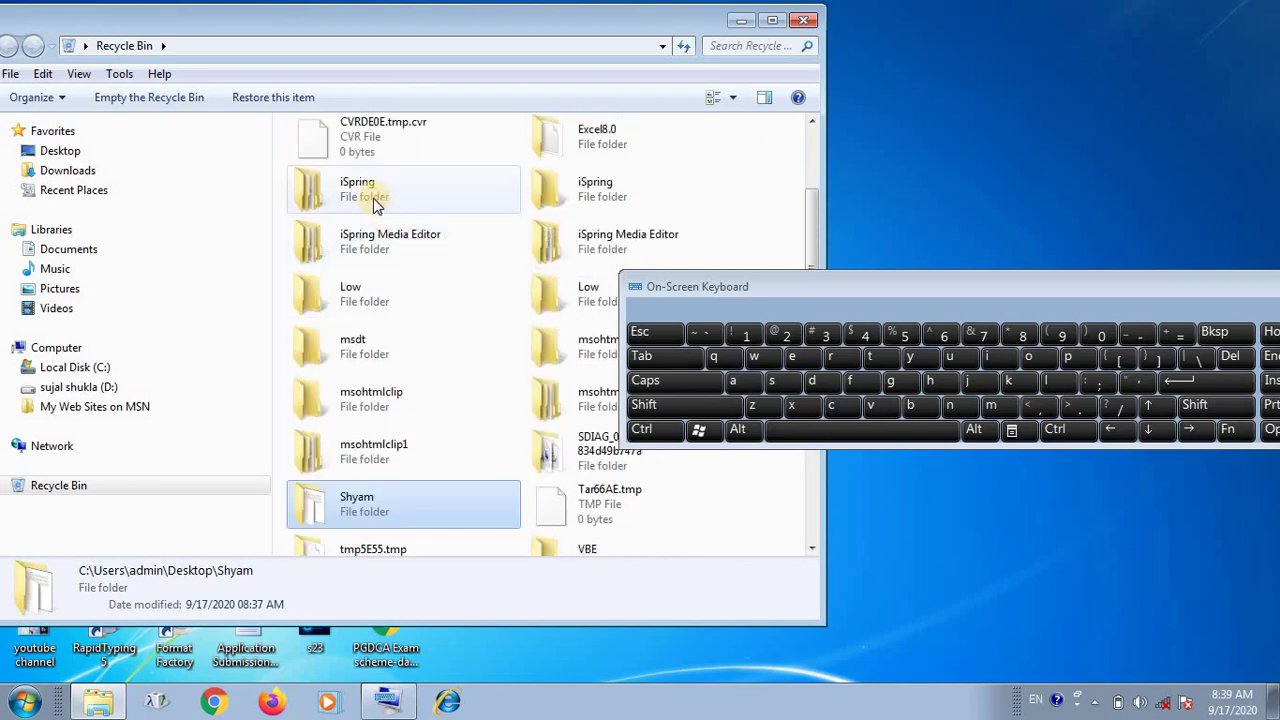
{"action": "left_click", "coordinate": [373, 200]}
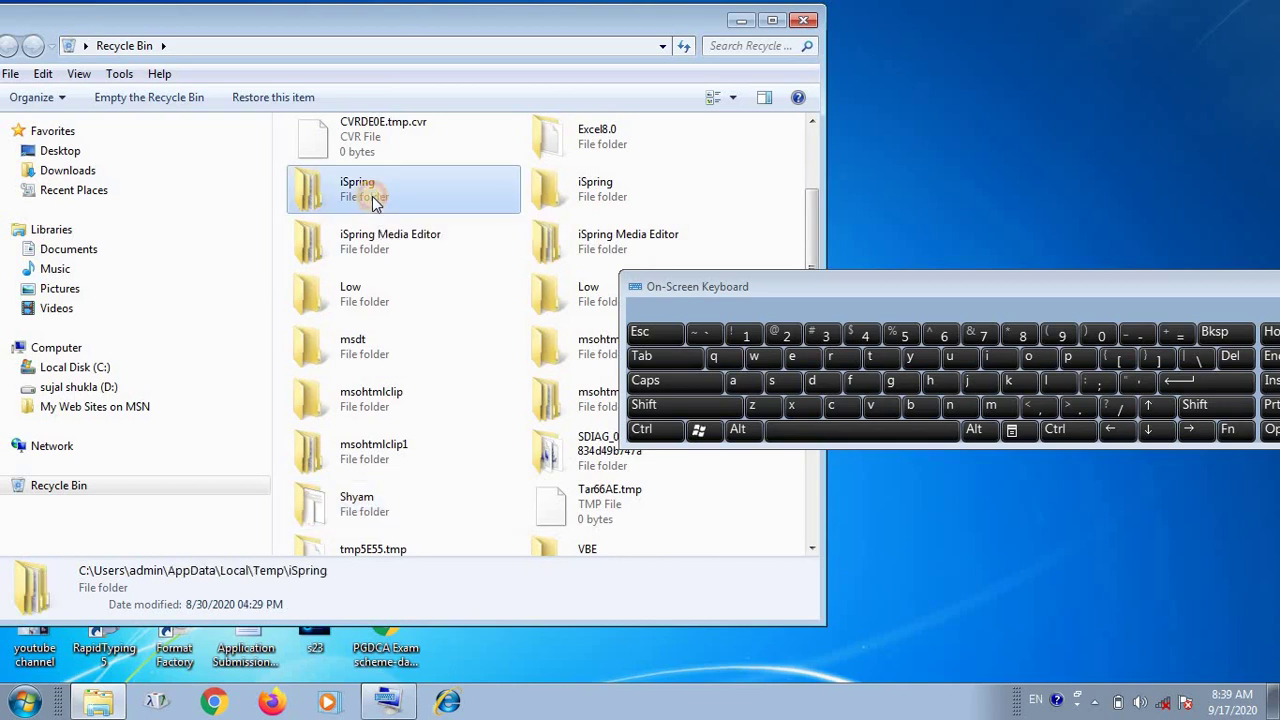
{"action": "left_click", "coordinate": [376, 244]}
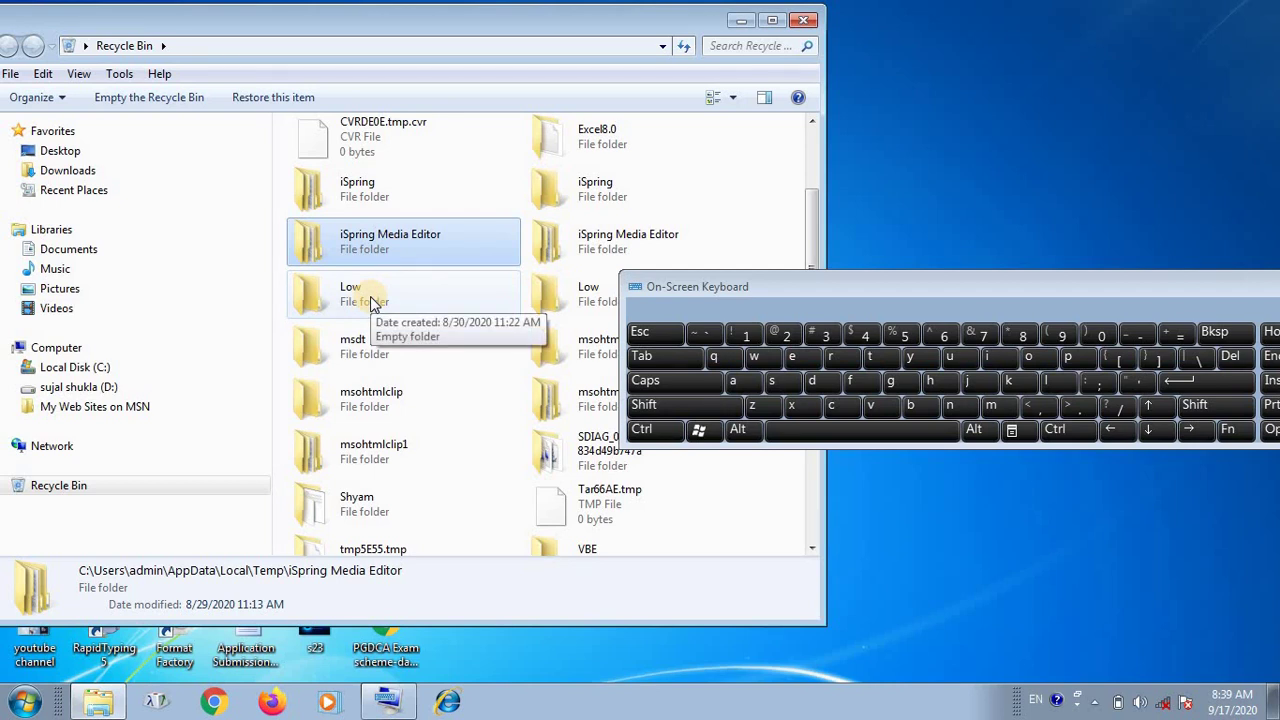
{"action": "key", "text": "s"}
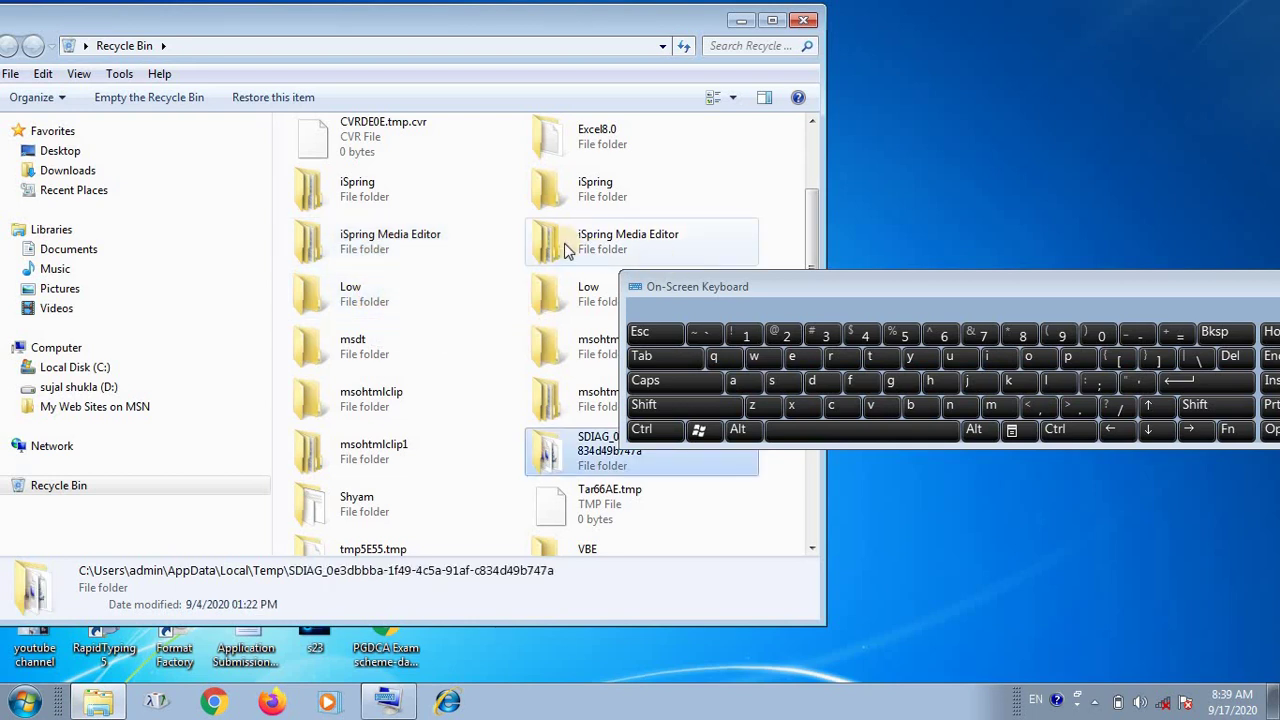
{"action": "left_click", "coordinate": [378, 190]}
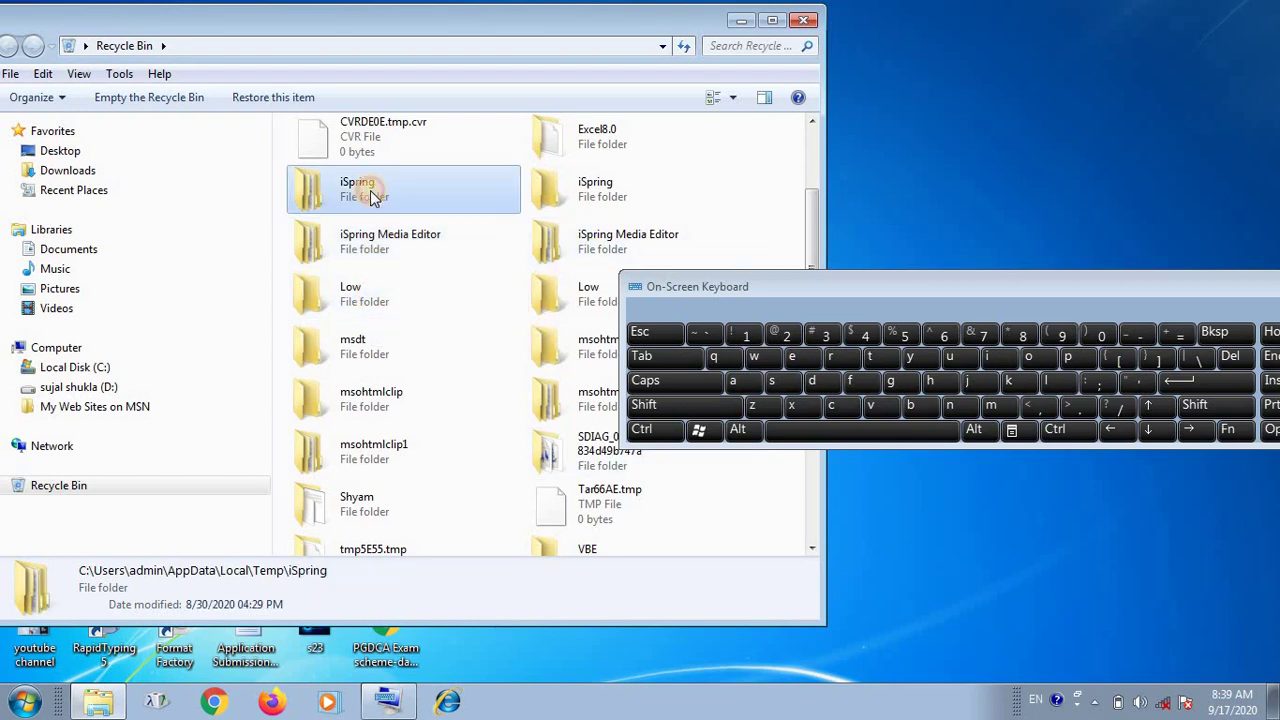
{"action": "left_click", "coordinate": [781, 384]}
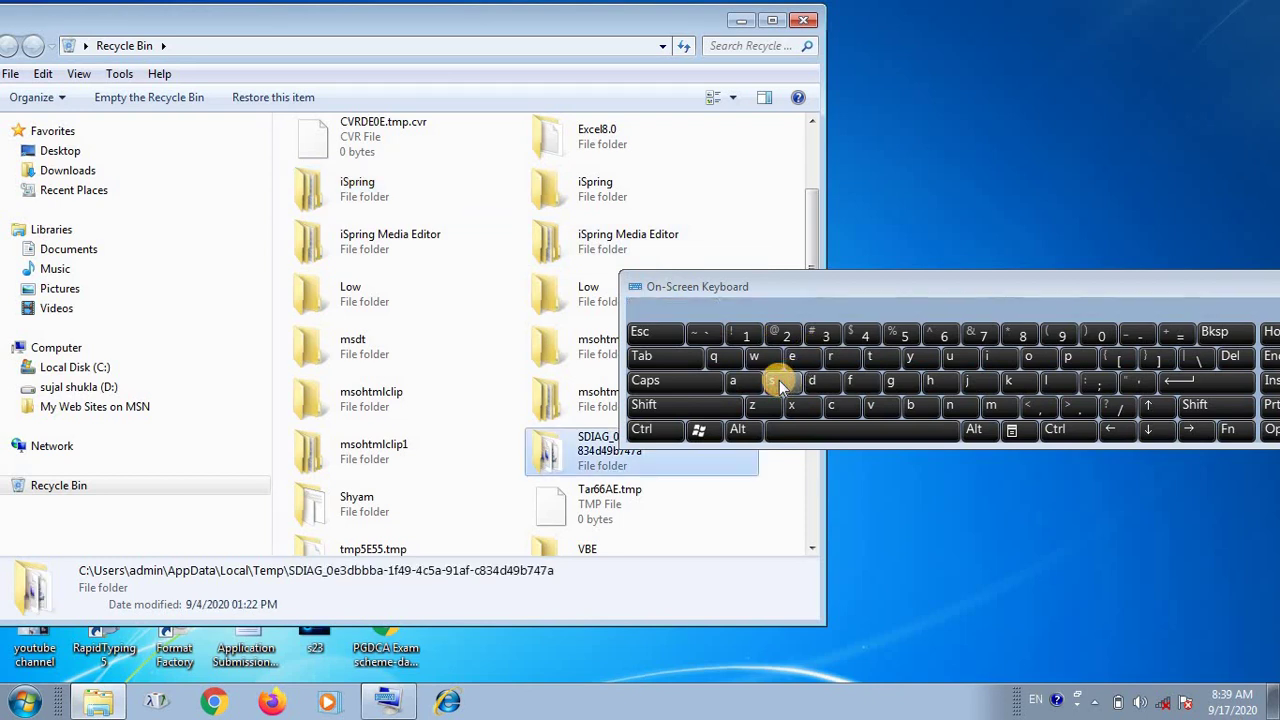
{"action": "left_click", "coordinate": [779, 382]}
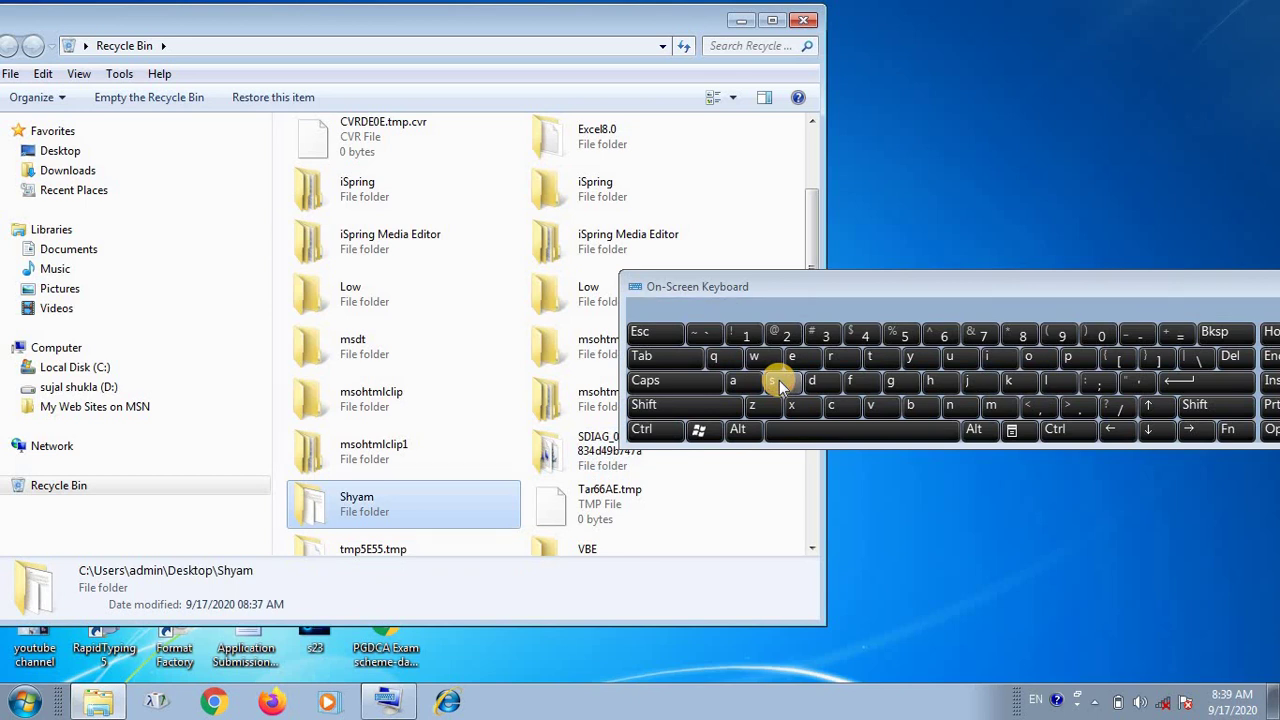
{"action": "mouse_move", "coordinate": [349, 528]}
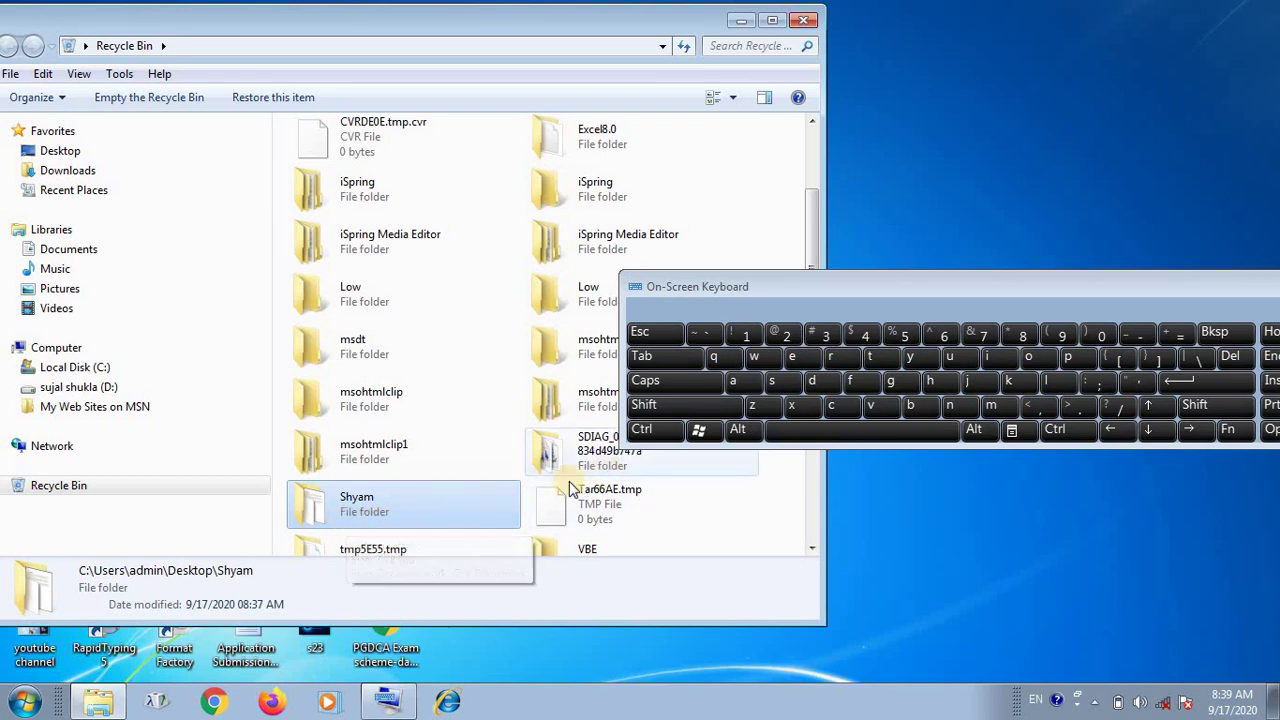
Restore the selected folder from the Recycle Bin to the desktop and close the Recycle Bin window
{"action": "right_click", "coordinate": [416, 511]}
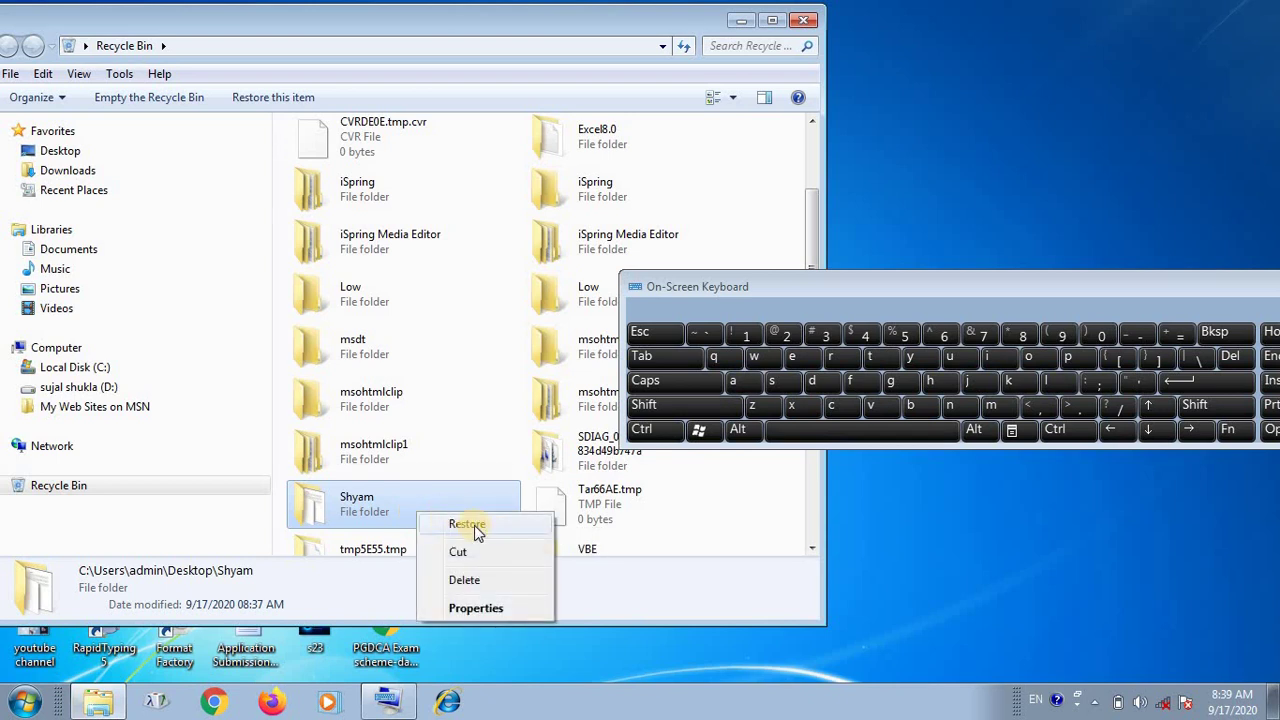
{"action": "left_click", "coordinate": [470, 525]}
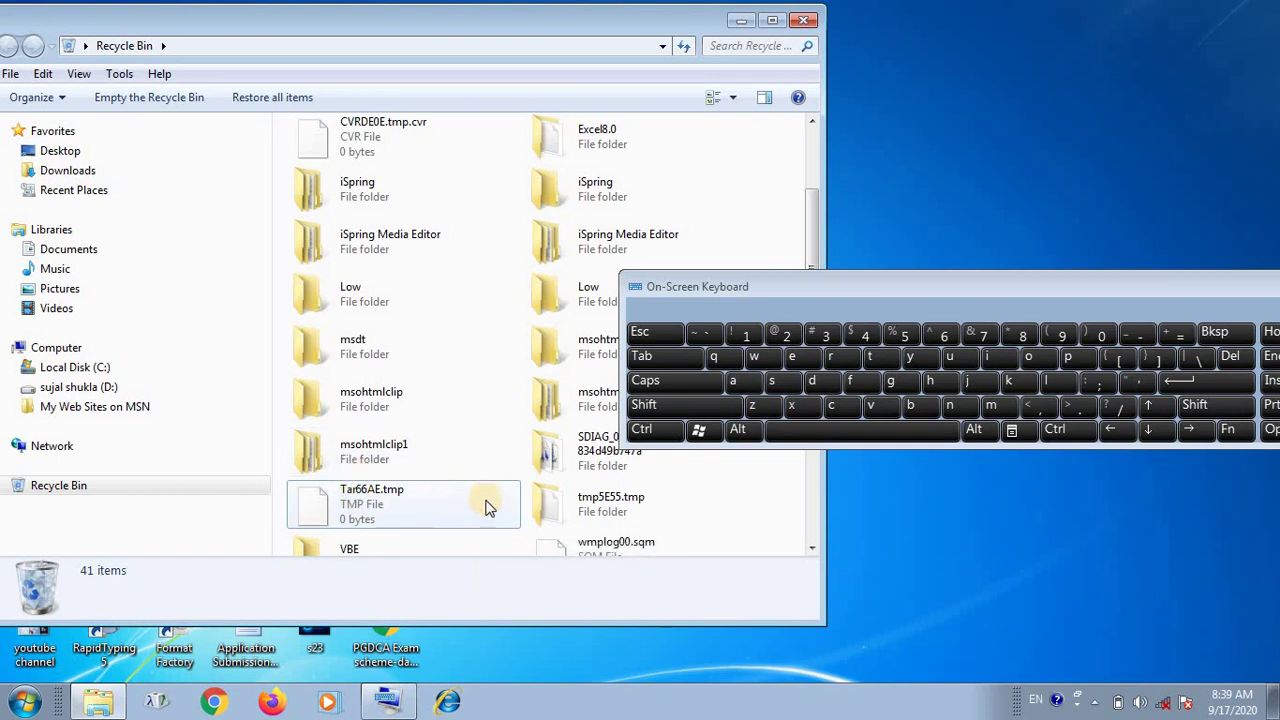
{"action": "left_click", "coordinate": [803, 20]}
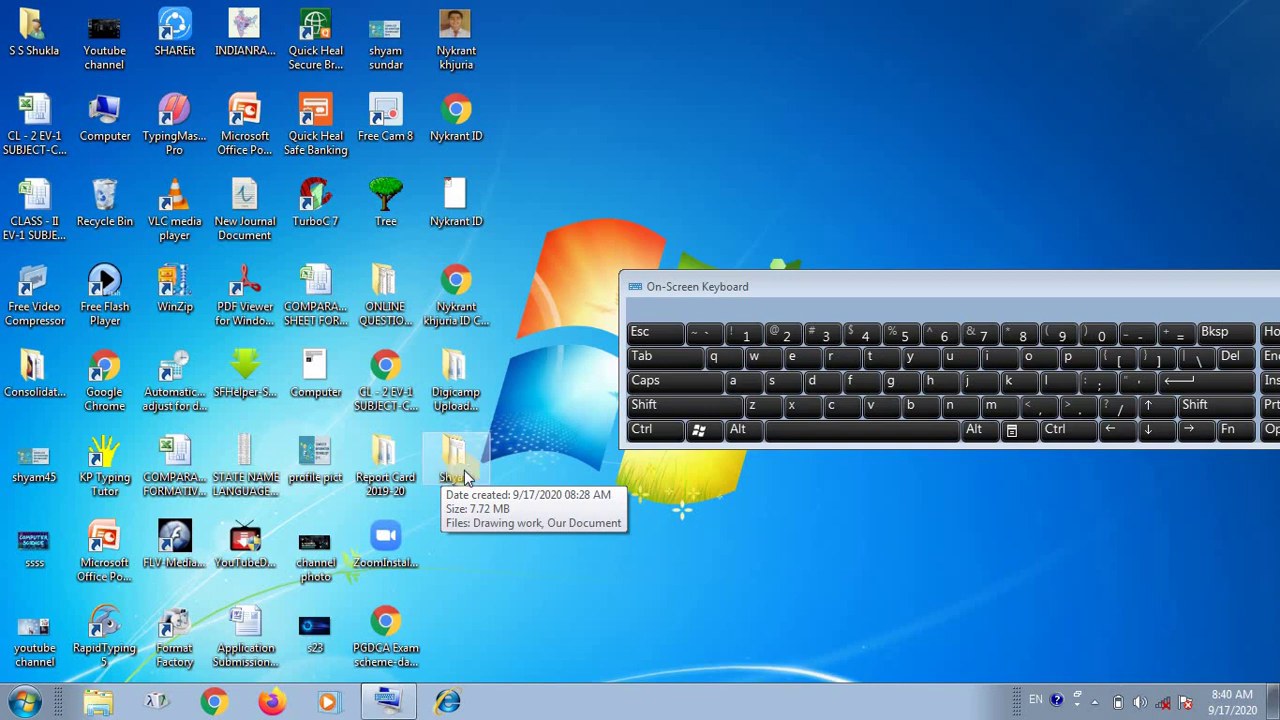
{"action": "left_click", "coordinate": [110, 203]}
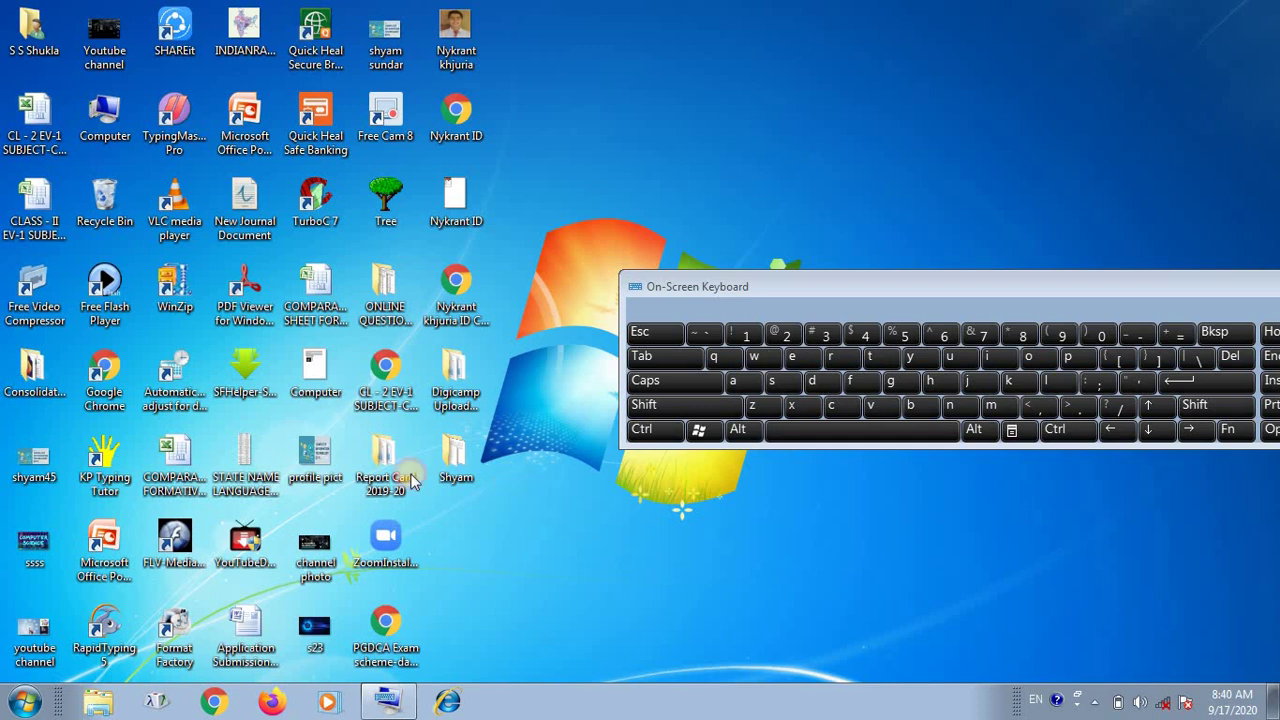
Open drive D: from Computer, move its window to uncover the file list, and find the ppt ptm presentation
{"action": "double_click", "coordinate": [105, 115]}
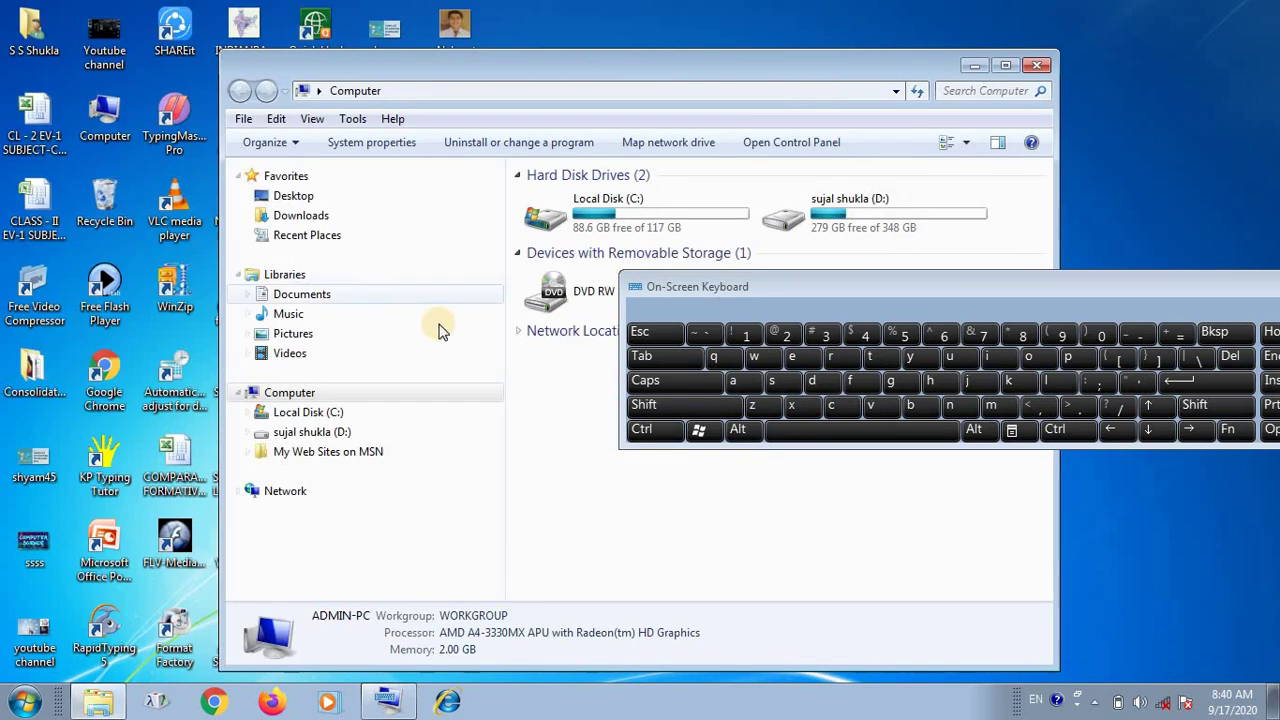
{"action": "double_click", "coordinate": [838, 225]}
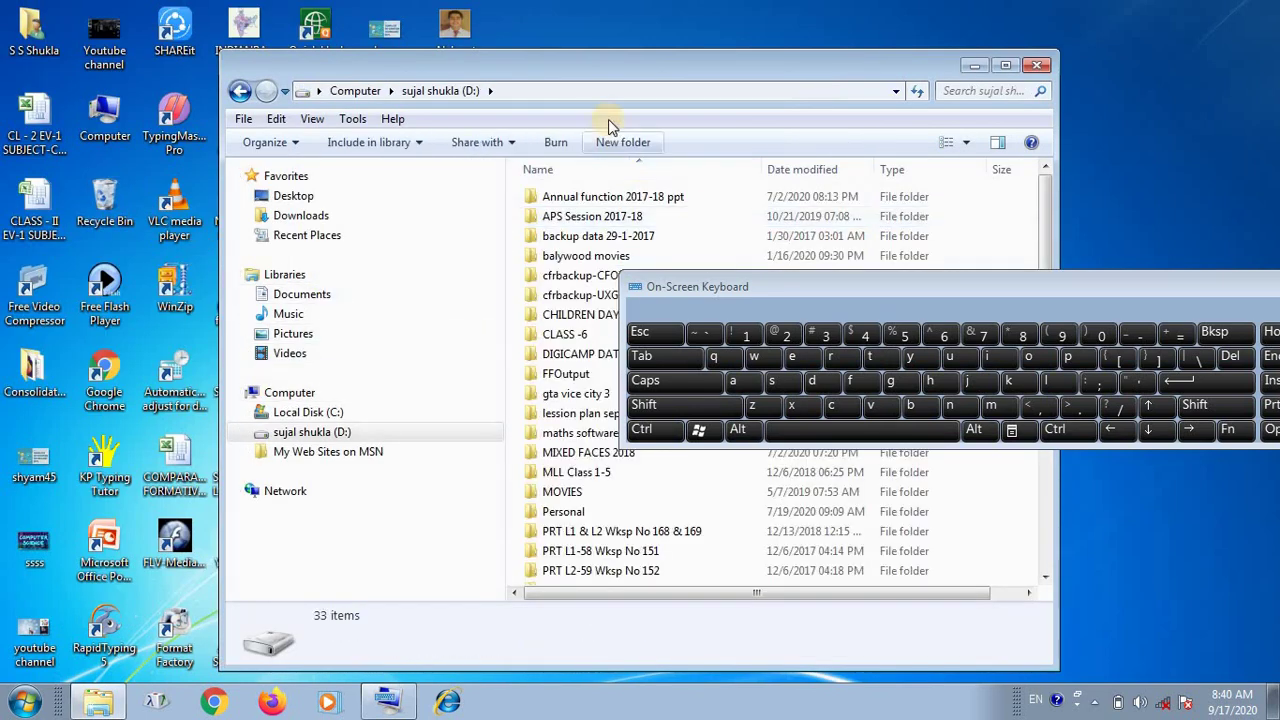
{"action": "left_click_drag", "start_coordinate": [586, 77], "coordinate": [380, 30]}
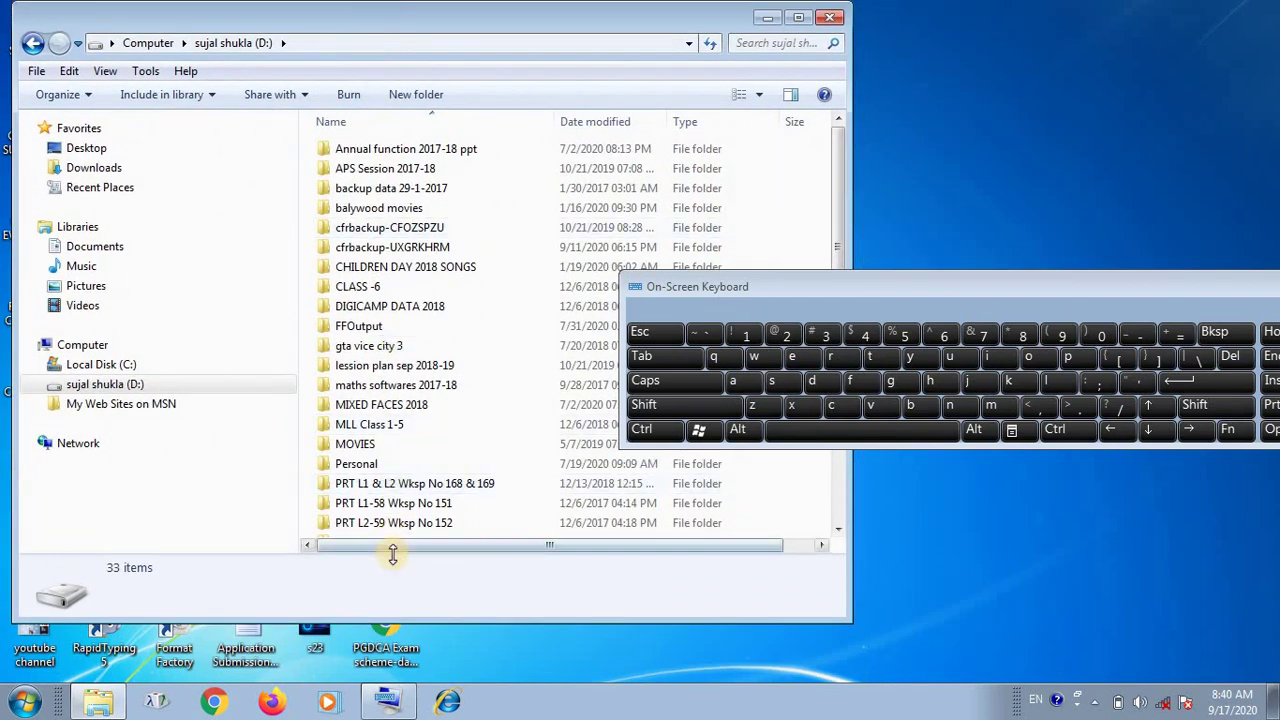
{"action": "scroll", "coordinate": [410, 472], "scroll_direction": "down", "scroll_amount": 2}
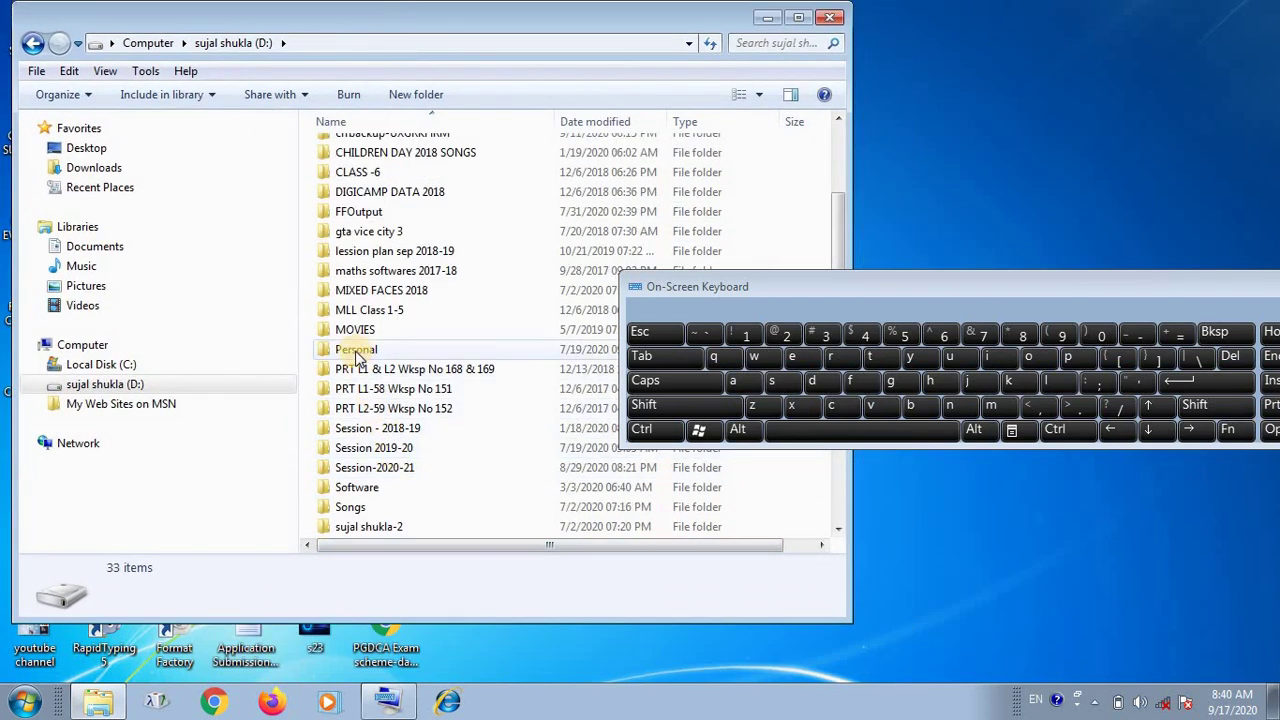
{"action": "scroll", "coordinate": [409, 462], "scroll_direction": "down", "scroll_amount": 3}
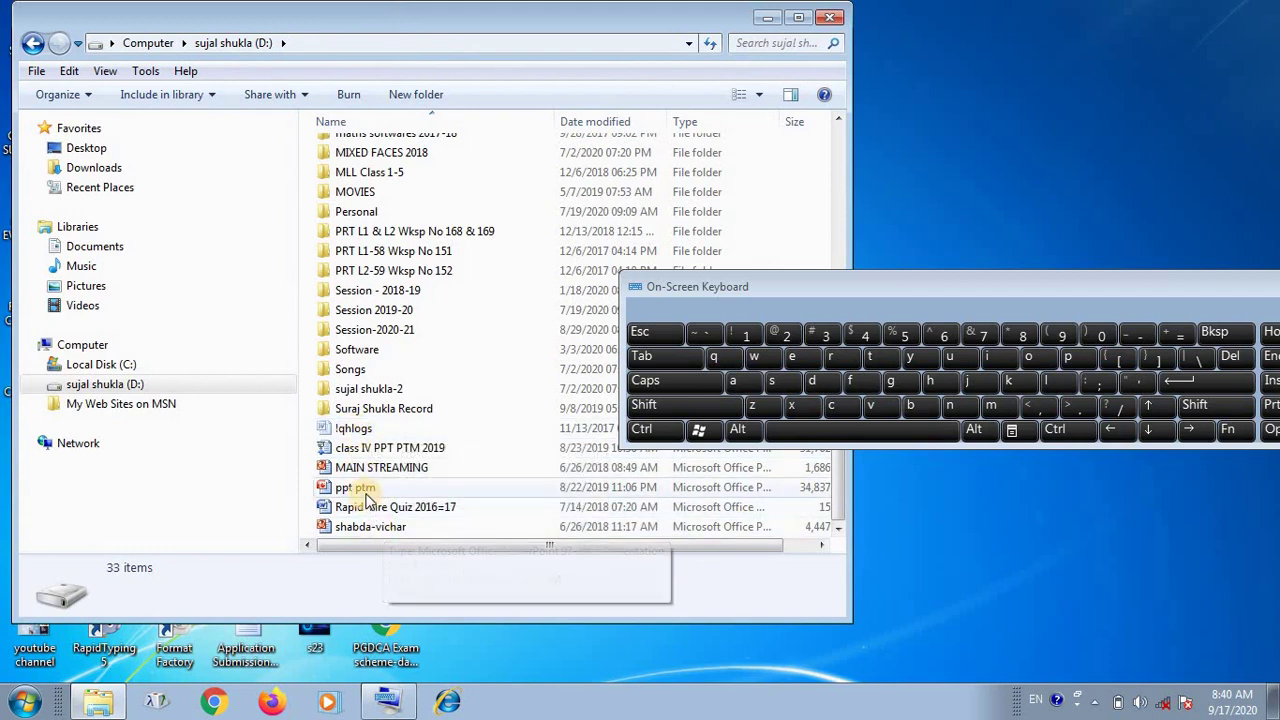
Delete the ppt ptm presentation to the Recycle Bin with the On-Screen Keyboard, confirm the deletion and close the drive window
{"action": "left_click", "coordinate": [366, 492]}
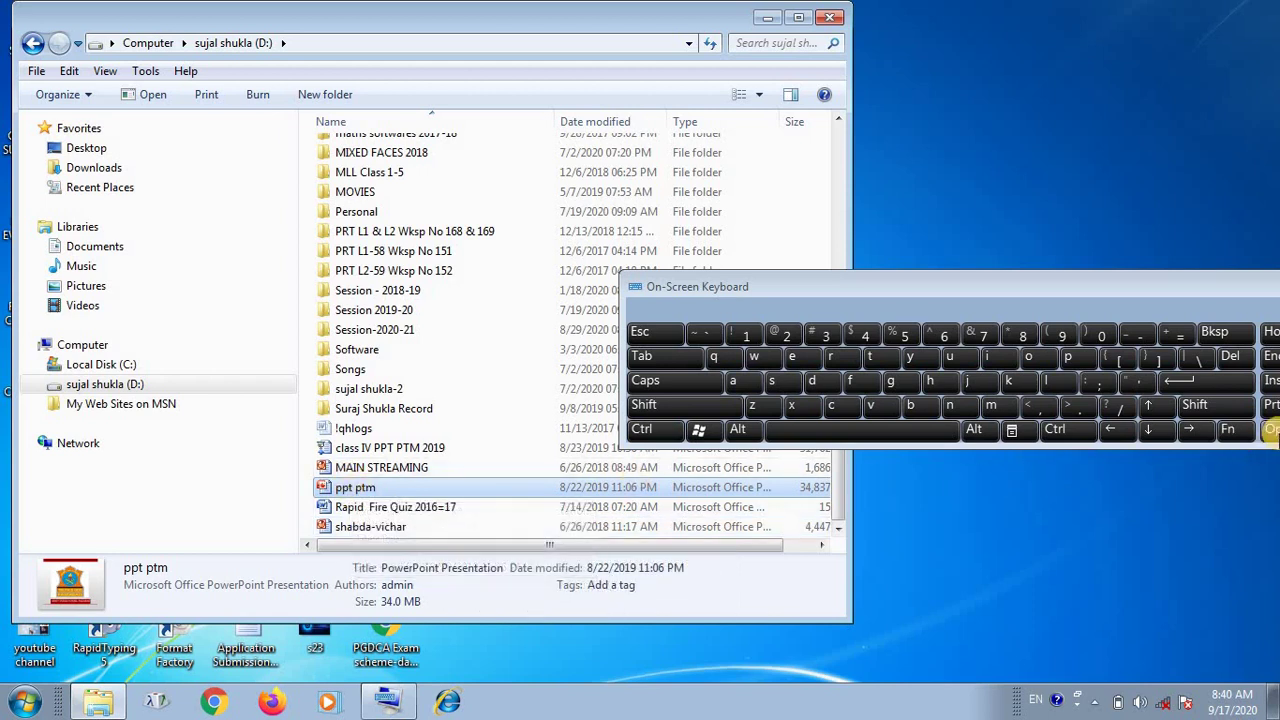
{"action": "left_click", "coordinate": [1231, 362]}
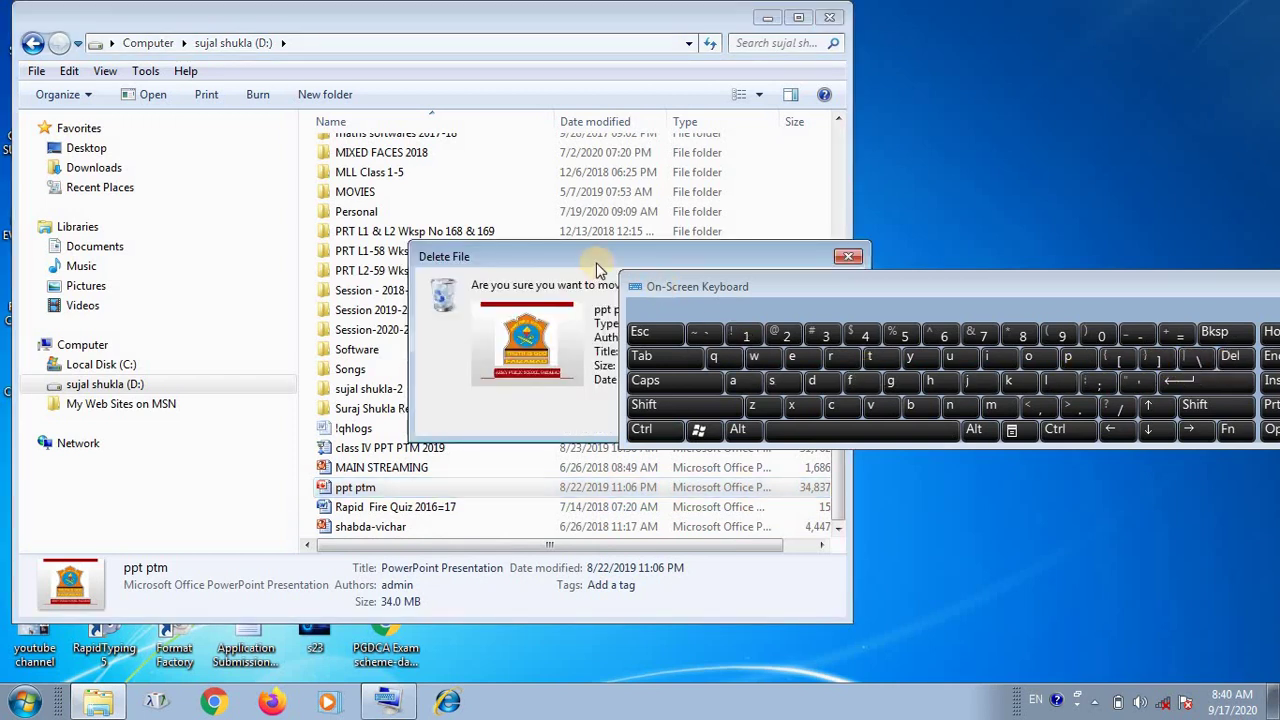
{"action": "left_click_drag", "start_coordinate": [600, 266], "coordinate": [298, 236]}
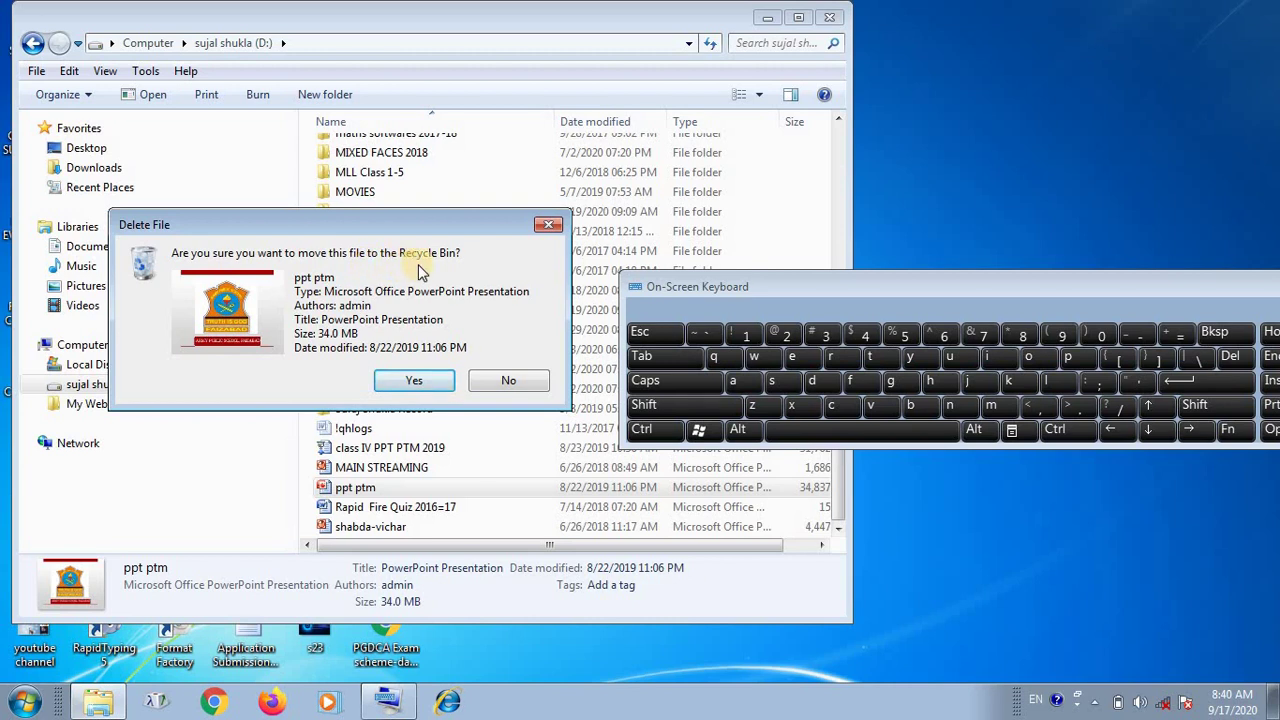
{"action": "left_click", "coordinate": [414, 381]}
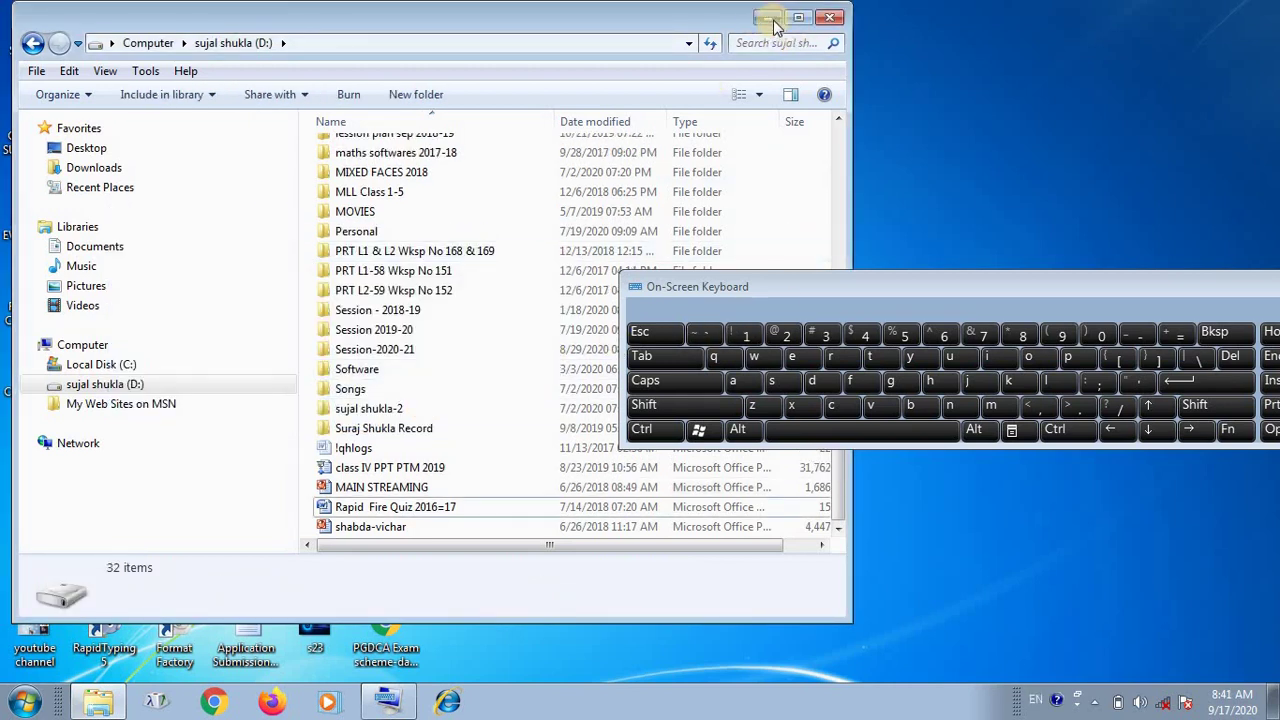
{"action": "left_click", "coordinate": [829, 17]}
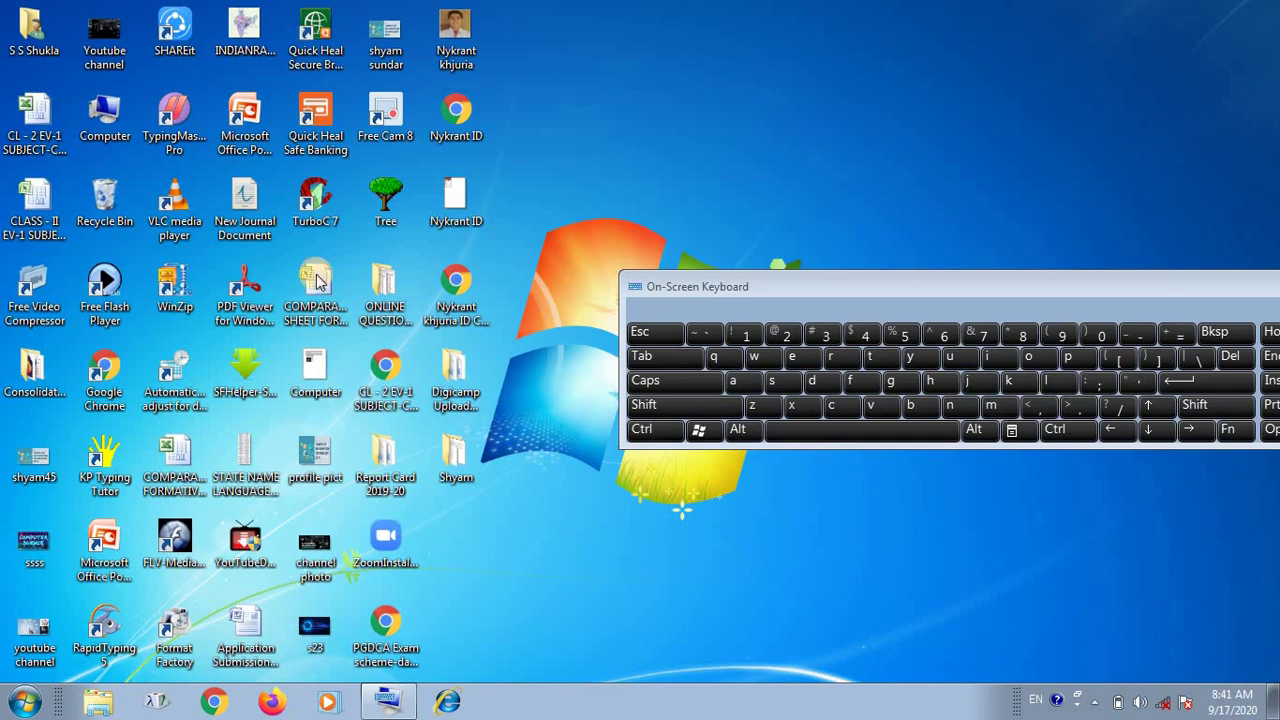
Restore the deleted ppt ptm presentation from the Recycle Bin to its original location and close the Recycle Bin window
{"action": "double_click", "coordinate": [105, 196]}
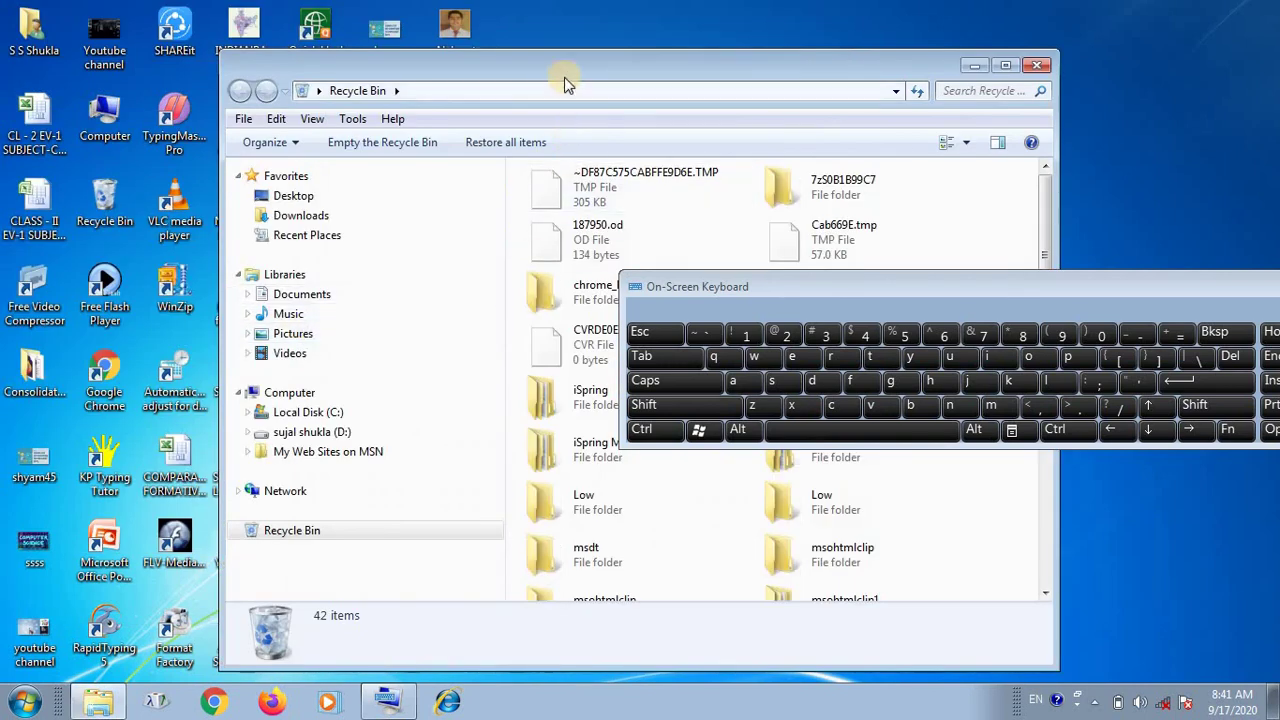
{"action": "left_click_drag", "start_coordinate": [529, 57], "coordinate": [170, 25]}
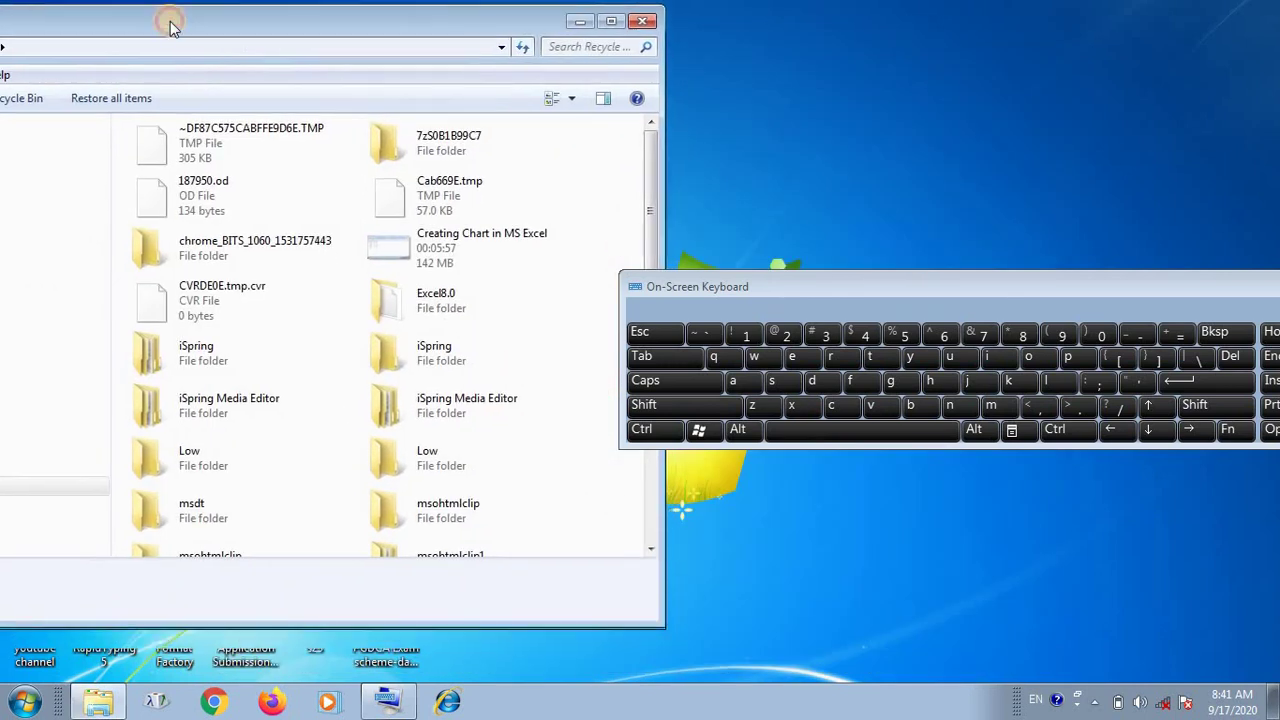
{"action": "left_click", "coordinate": [227, 358]}
{"action": "scroll", "coordinate": [227, 358], "scroll_direction": "down", "scroll_amount": 3}
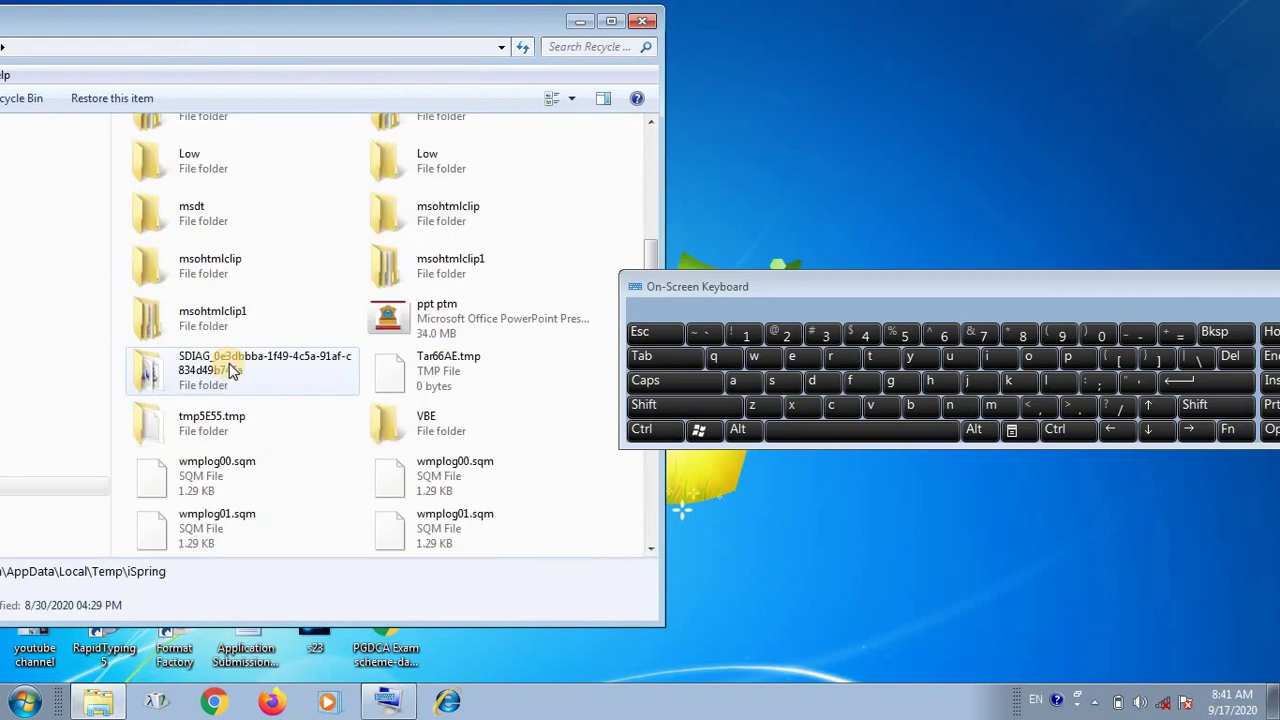
{"action": "left_click", "coordinate": [428, 332]}
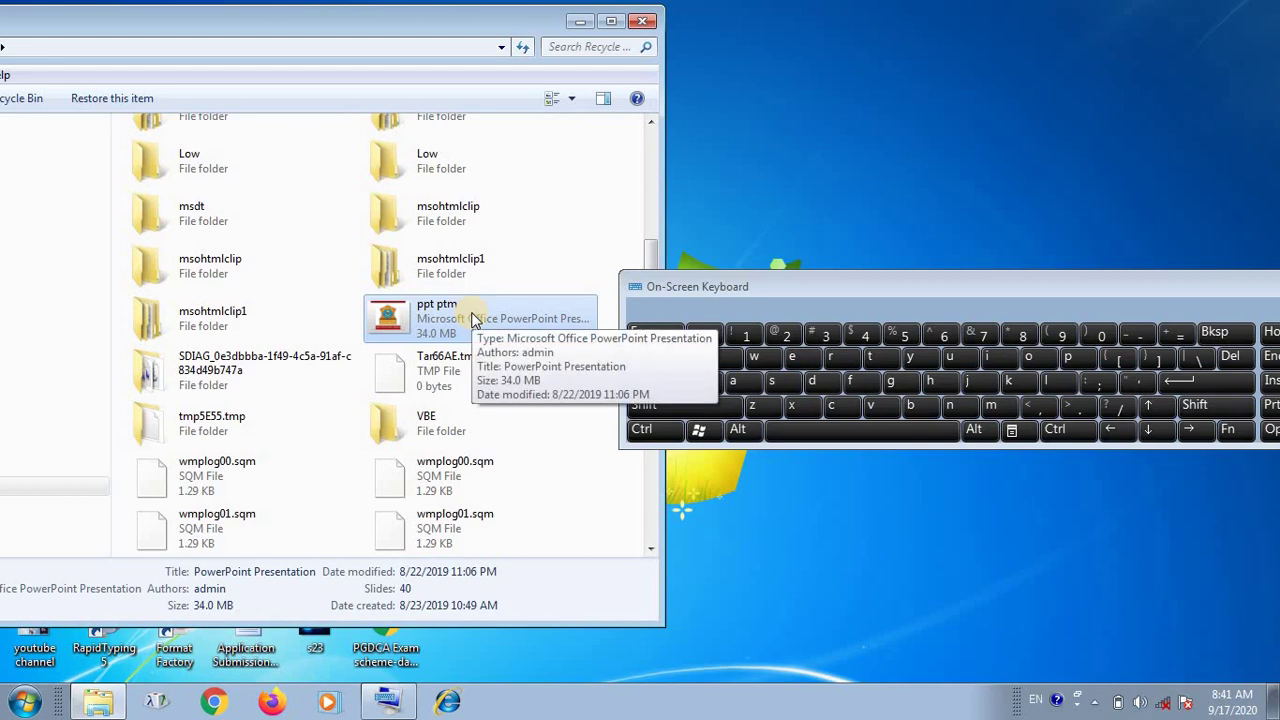
{"action": "right_click", "coordinate": [455, 315]}
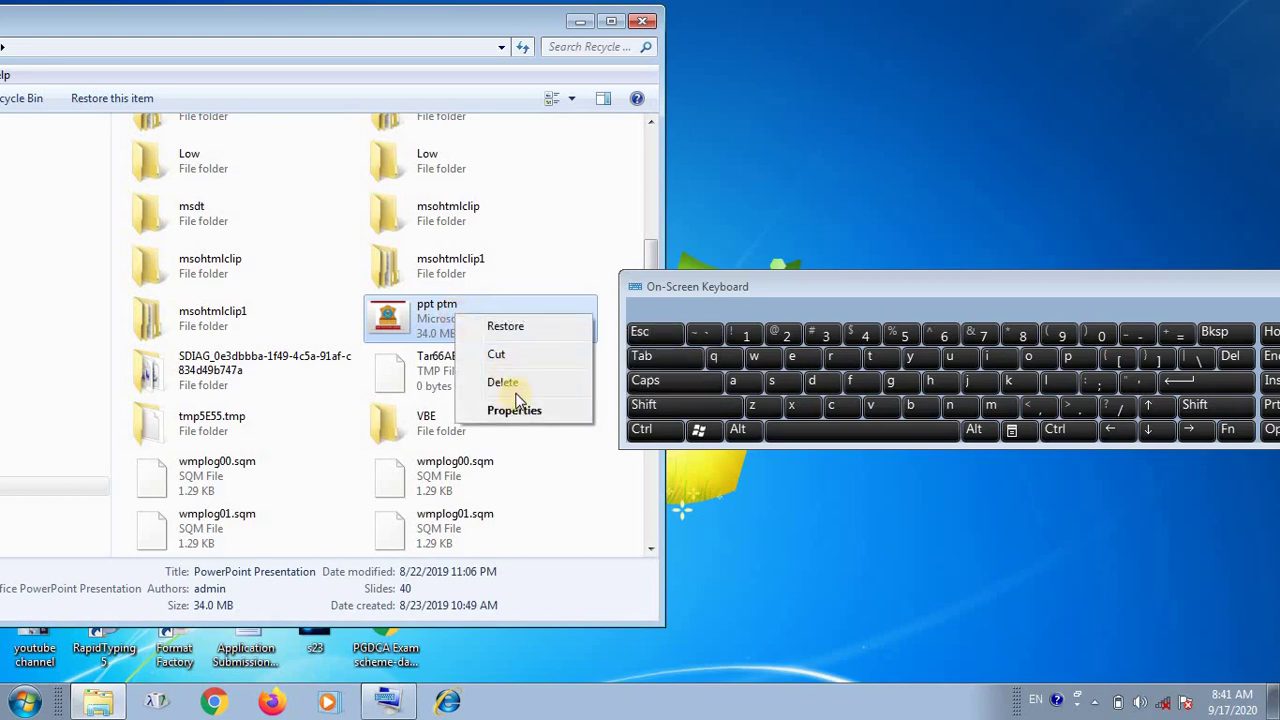
{"action": "left_click", "coordinate": [518, 328]}
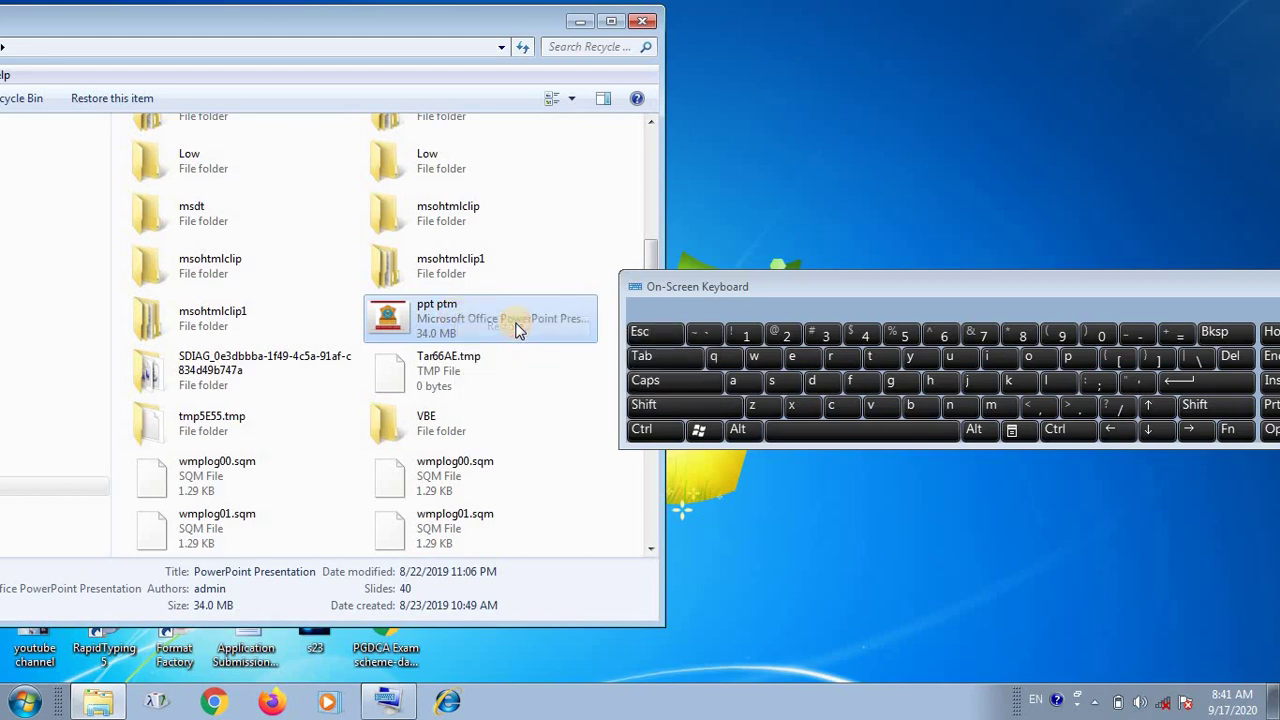
{"action": "left_click", "coordinate": [642, 21]}
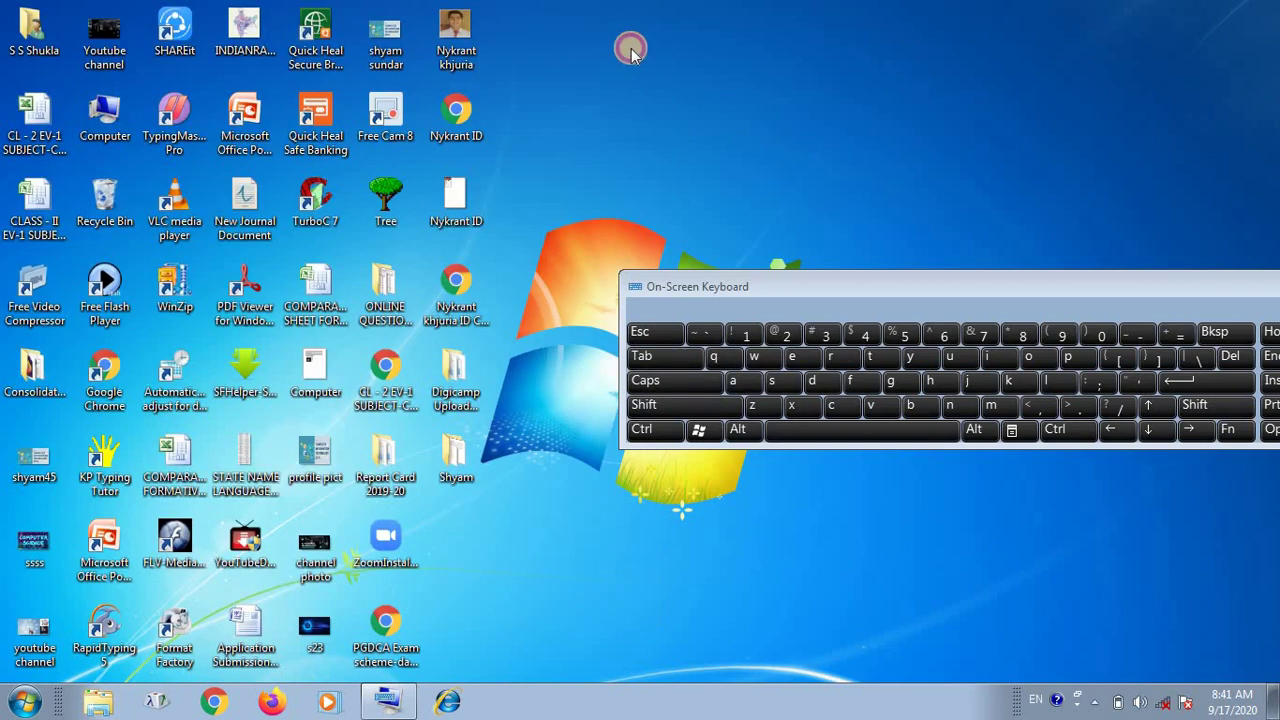
Open drive D: from Computer, check the file list for the restored ppt ptm presentation, and close the drive window
{"action": "double_click", "coordinate": [104, 118]}
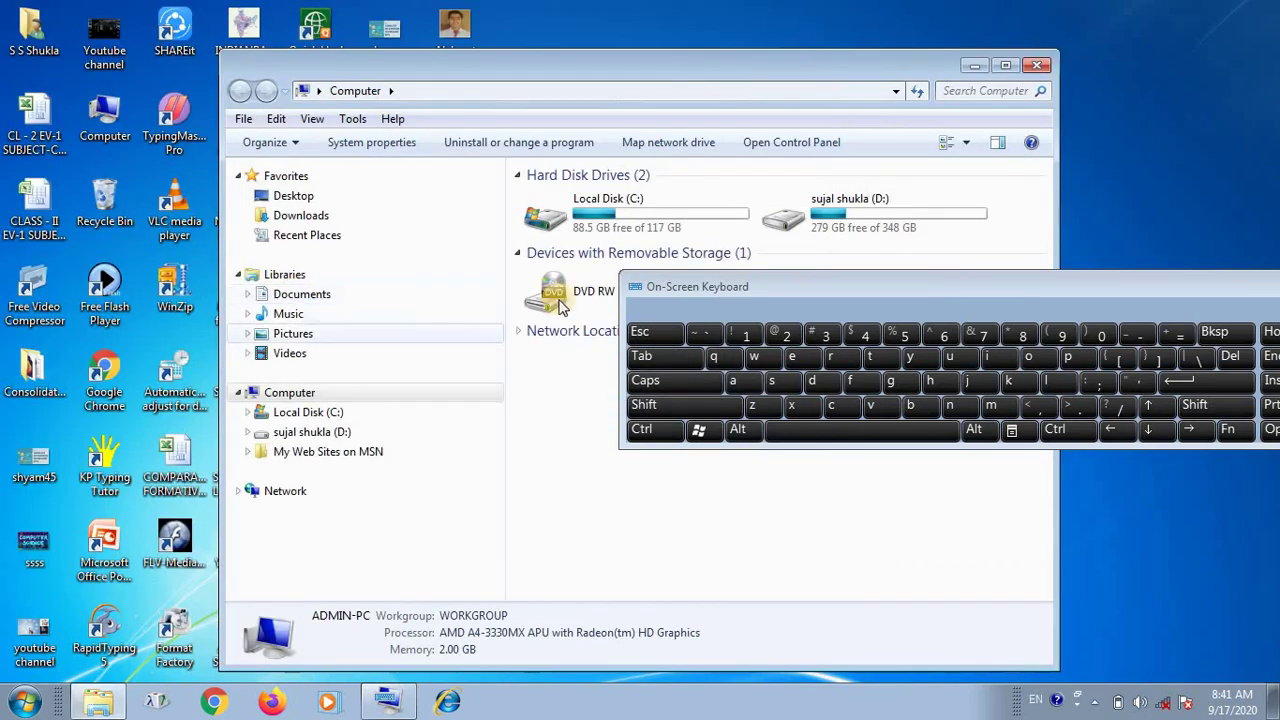
{"action": "double_click", "coordinate": [908, 223]}
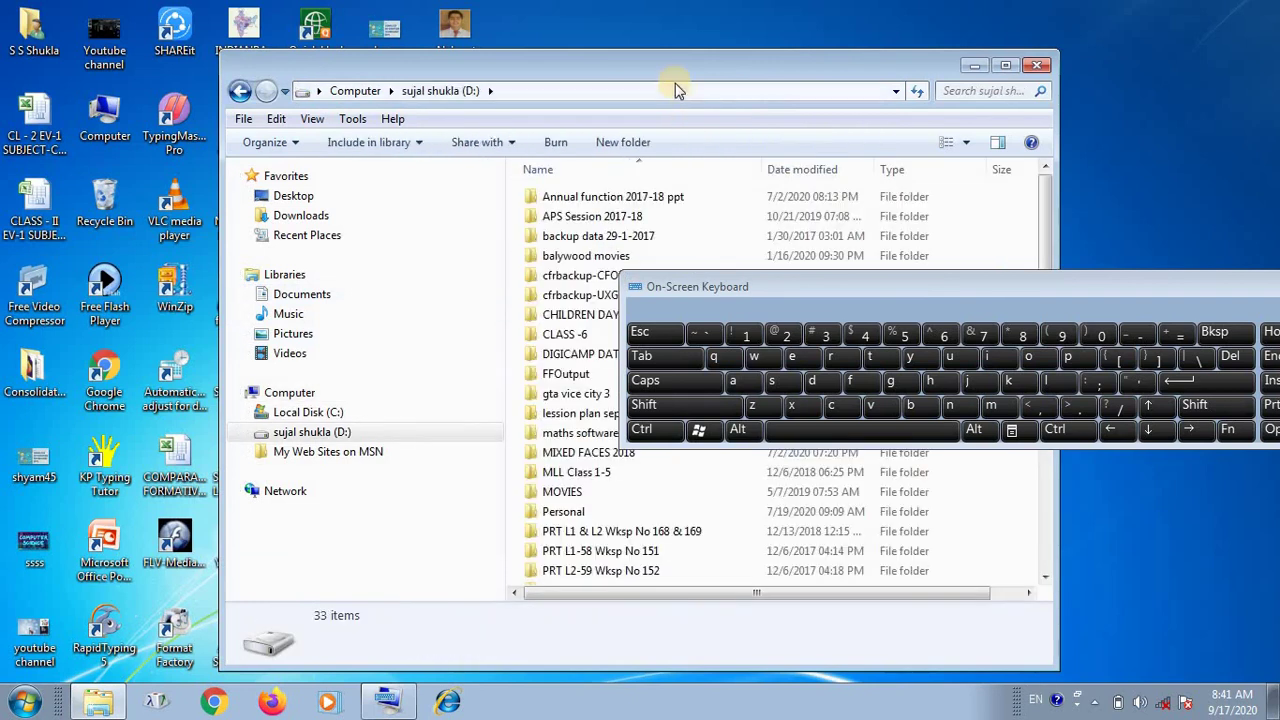
{"action": "left_click_drag", "start_coordinate": [663, 69], "coordinate": [491, 49]}
{"action": "scroll", "coordinate": [489, 376], "scroll_direction": "down", "scroll_amount": 3}
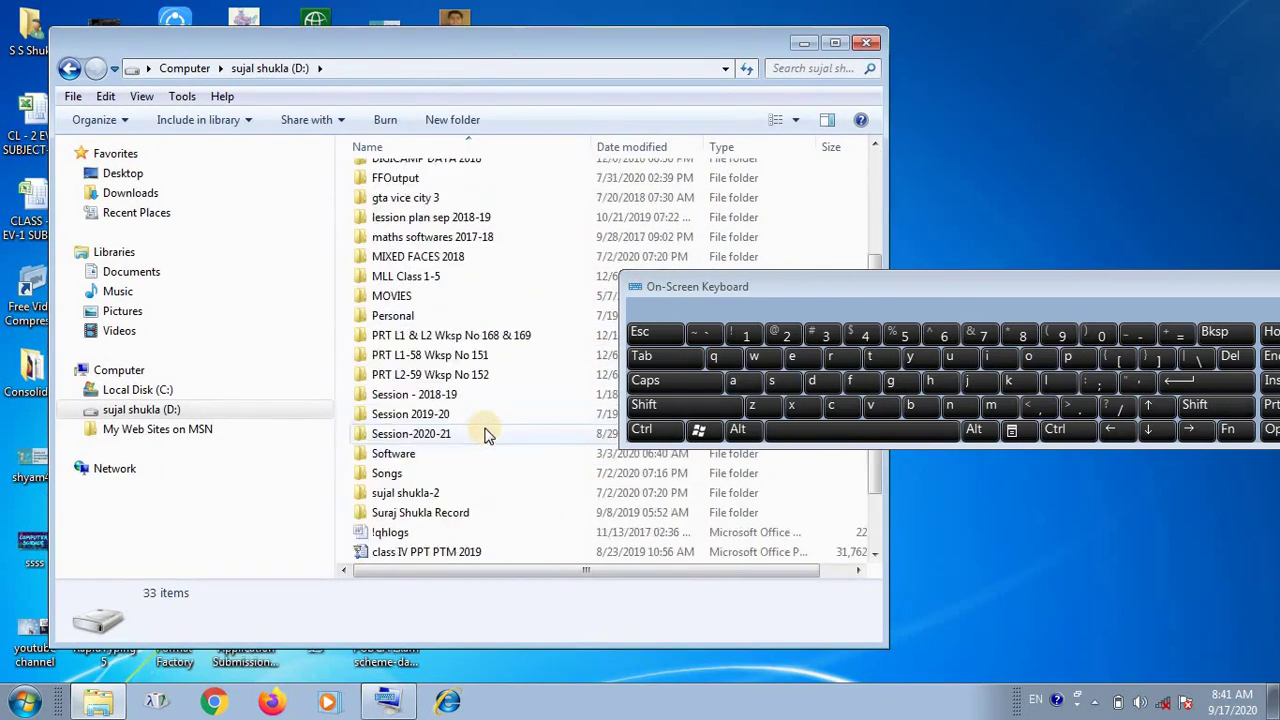
{"action": "scroll", "coordinate": [486, 429], "scroll_direction": "down", "scroll_amount": 2}
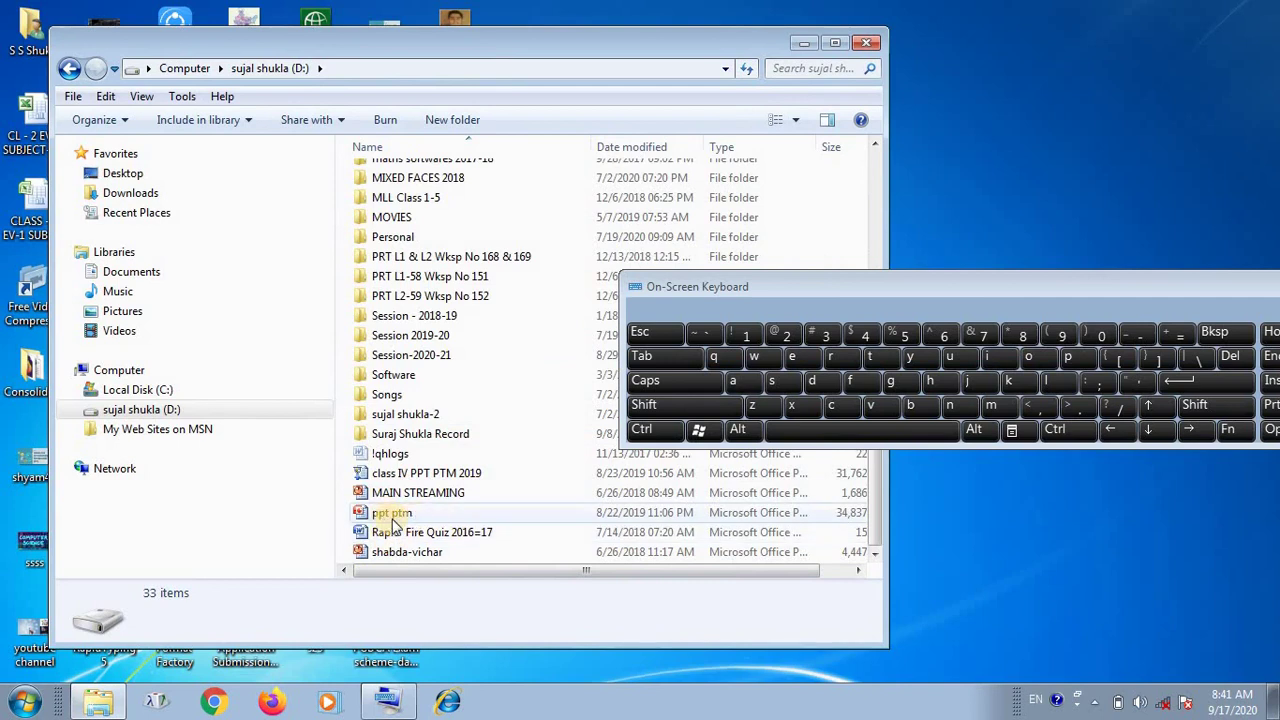
{"action": "scroll", "coordinate": [392, 527], "scroll_direction": "up", "scroll_amount": 3}
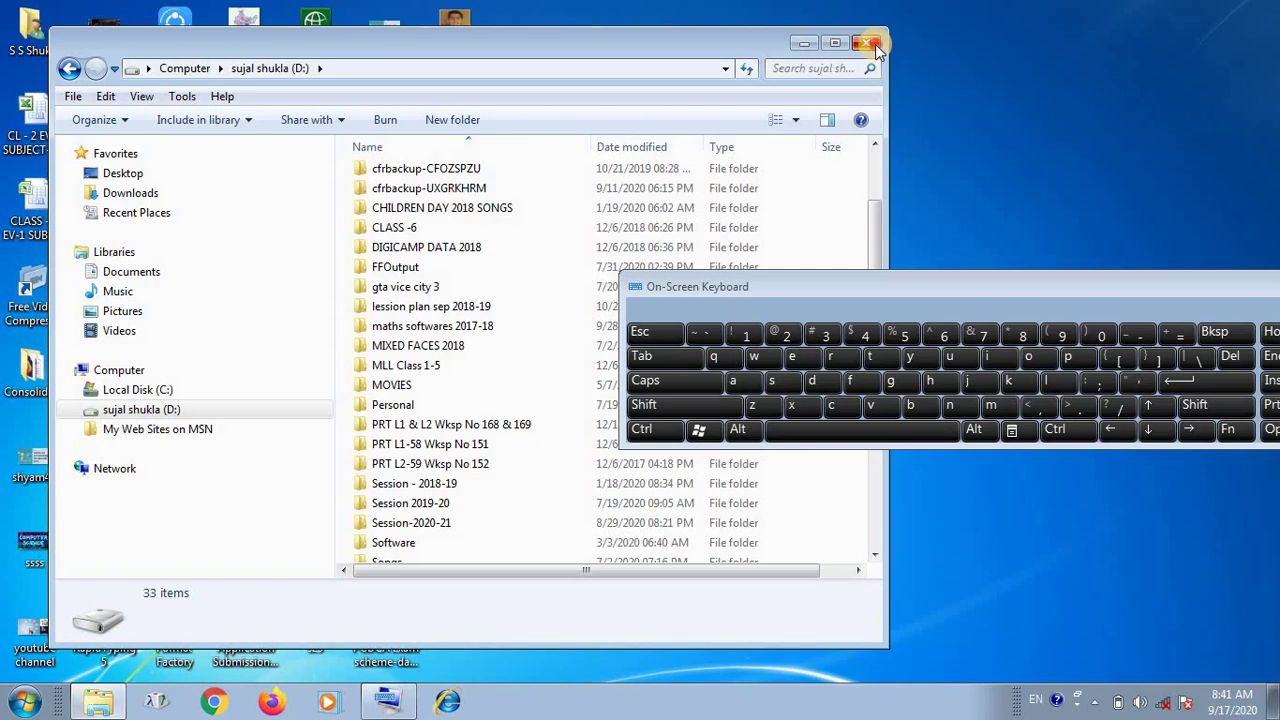
{"action": "left_click", "coordinate": [873, 47]}
Move the On-Screen Keyboard fully into view and rename the Recycle Bin desktop icon as Dust Bin
{"action": "left_click", "coordinate": [870, 295]}
{"action": "left_click_drag", "start_coordinate": [870, 295], "coordinate": [737, 292]}
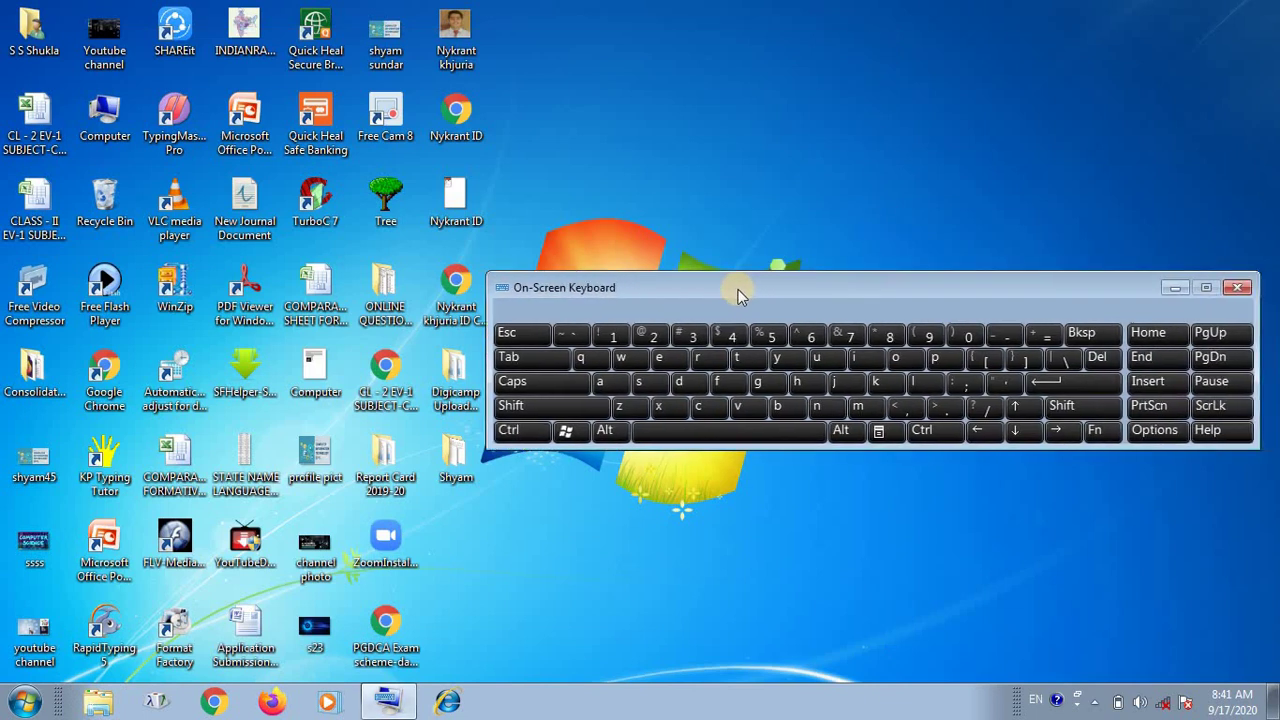
{"action": "double_click", "coordinate": [108, 225]}
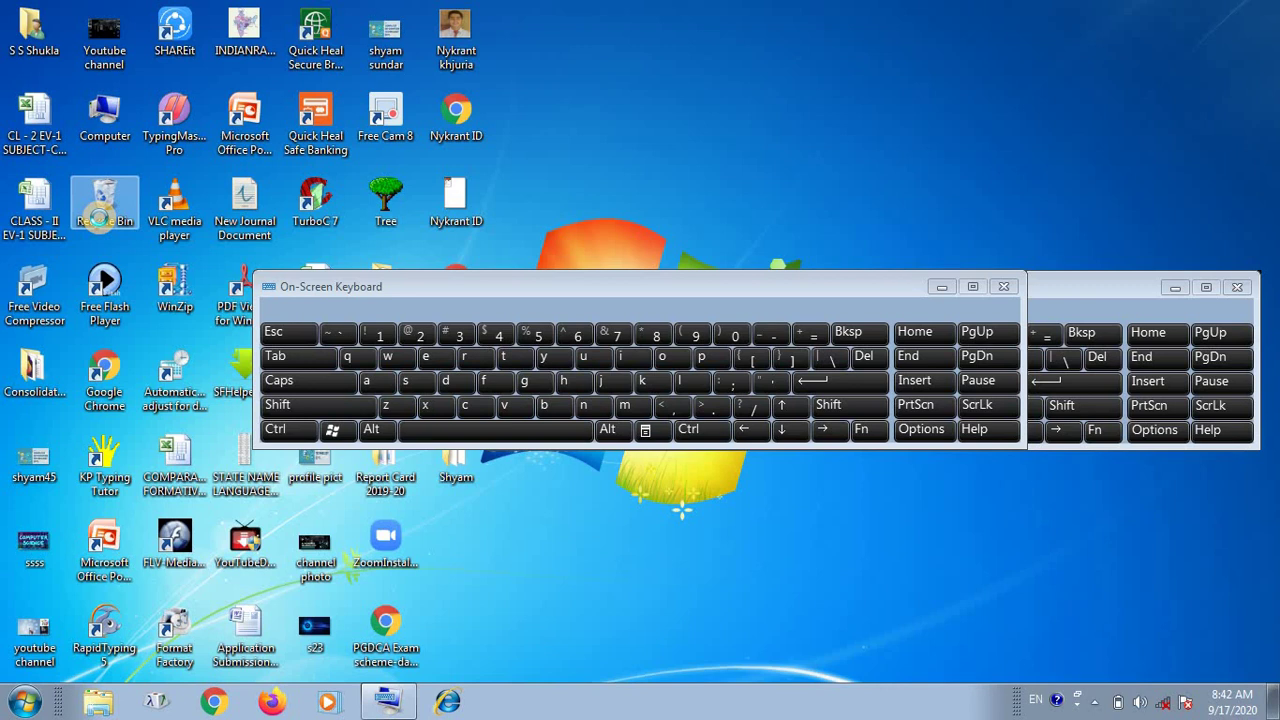
{"action": "right_click", "coordinate": [100, 220]}
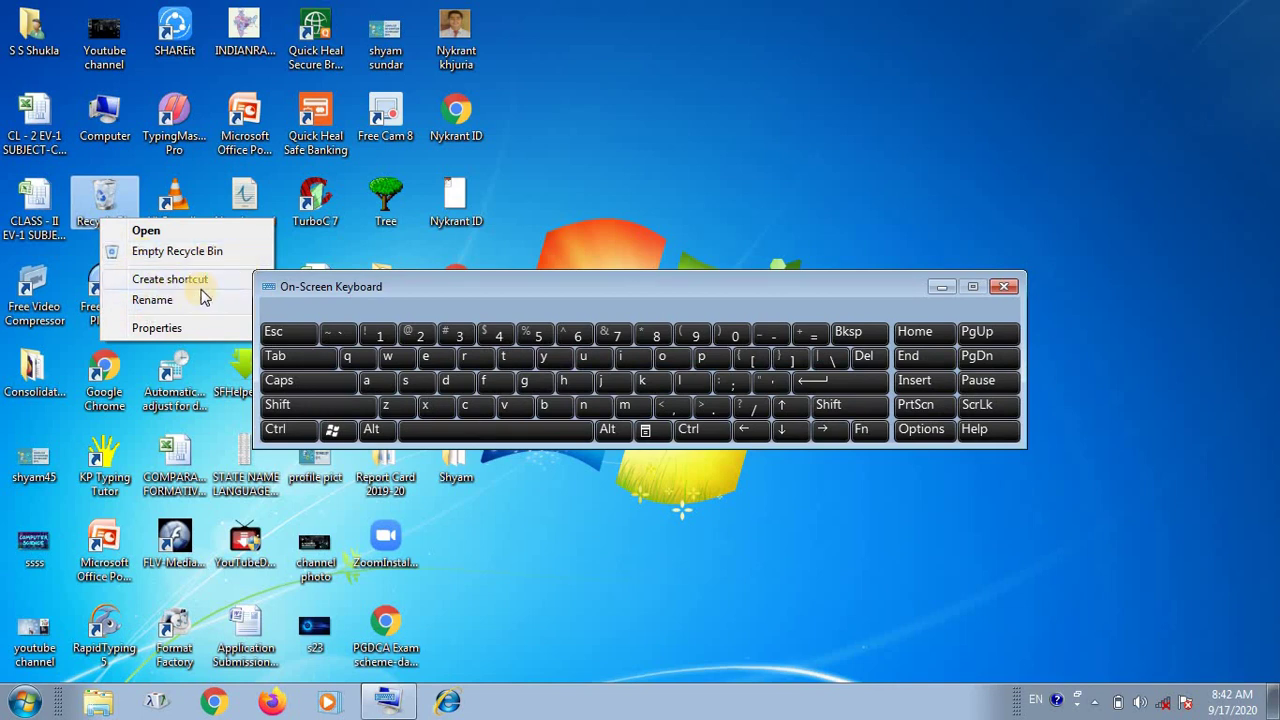
{"action": "left_click", "coordinate": [153, 301]}
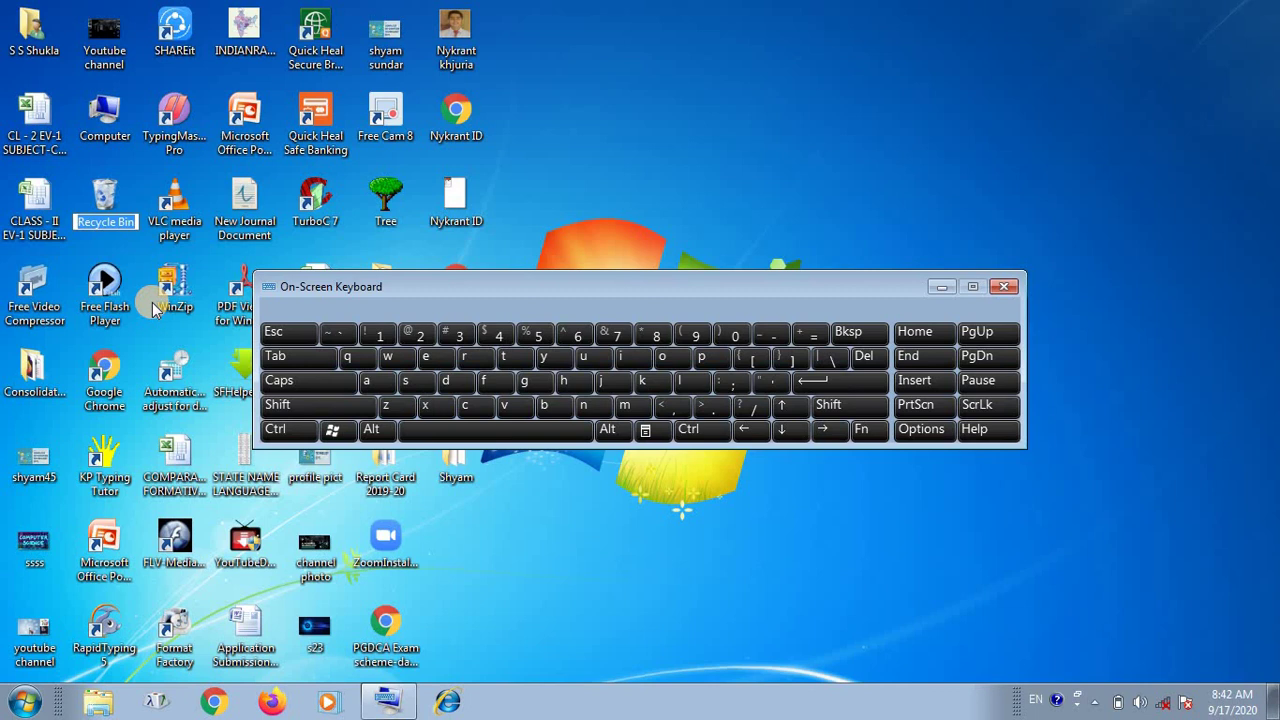
{"action": "type", "text": "Dus"}
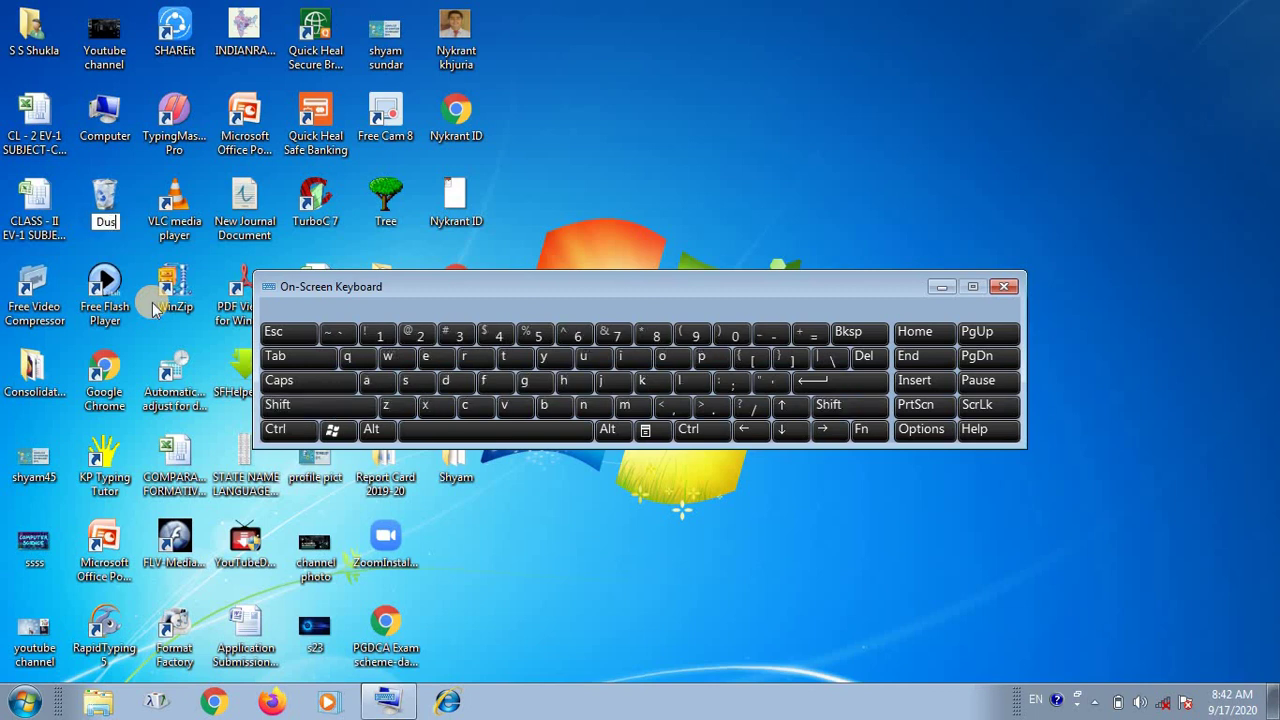
{"action": "type", "text": "t Bin"}
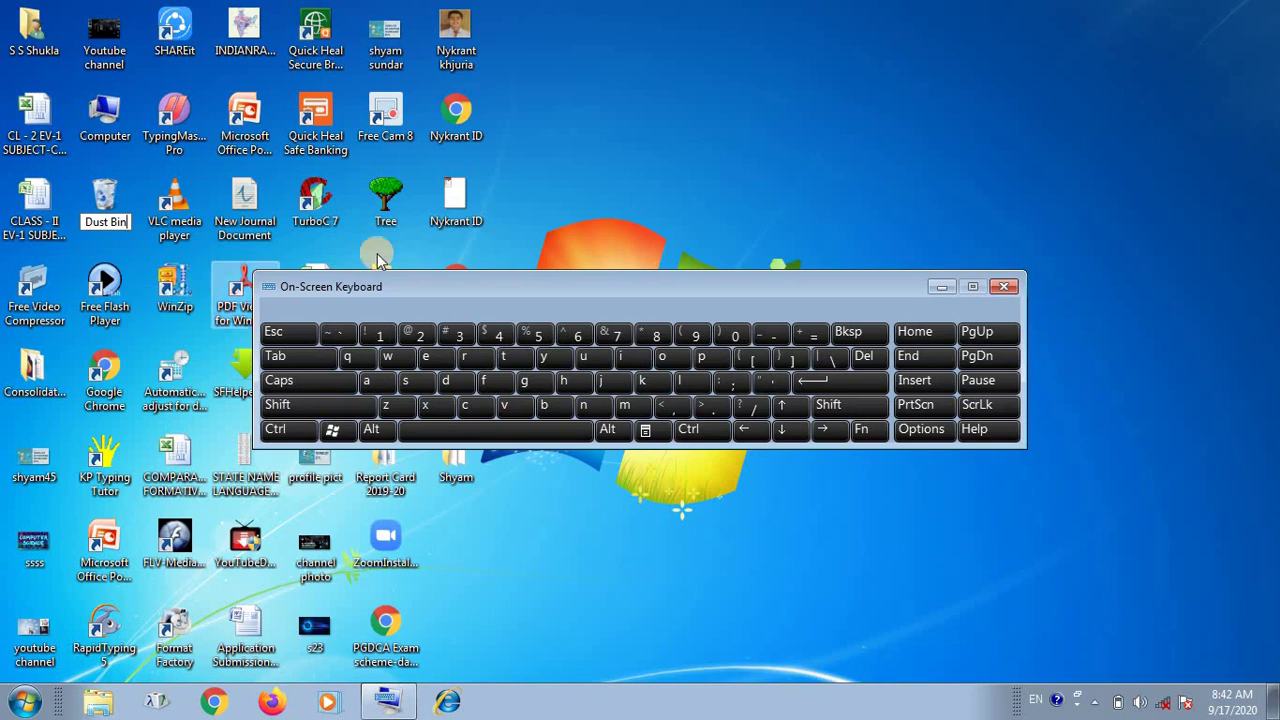
{"action": "key", "text": "Return"}
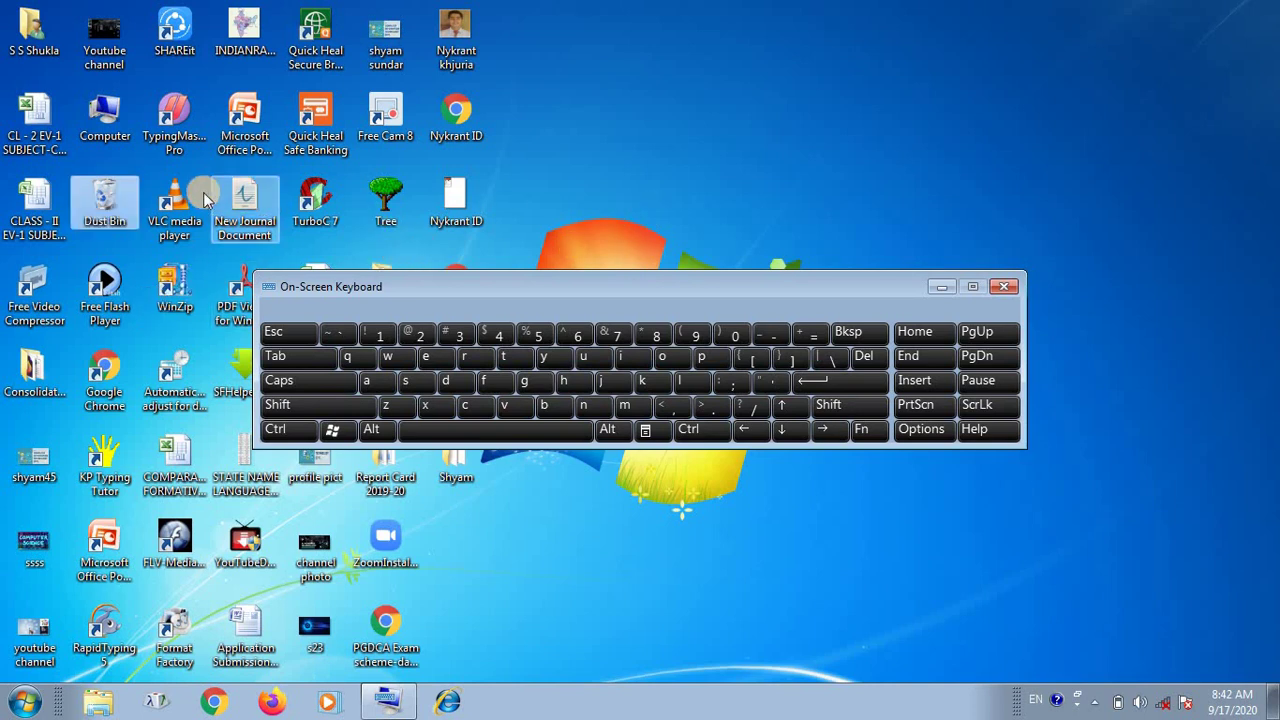
Open the Dust Bin in a maximized window and display its items as Small Icons, Large Icons and List in turn
{"action": "double_click", "coordinate": [105, 215]}
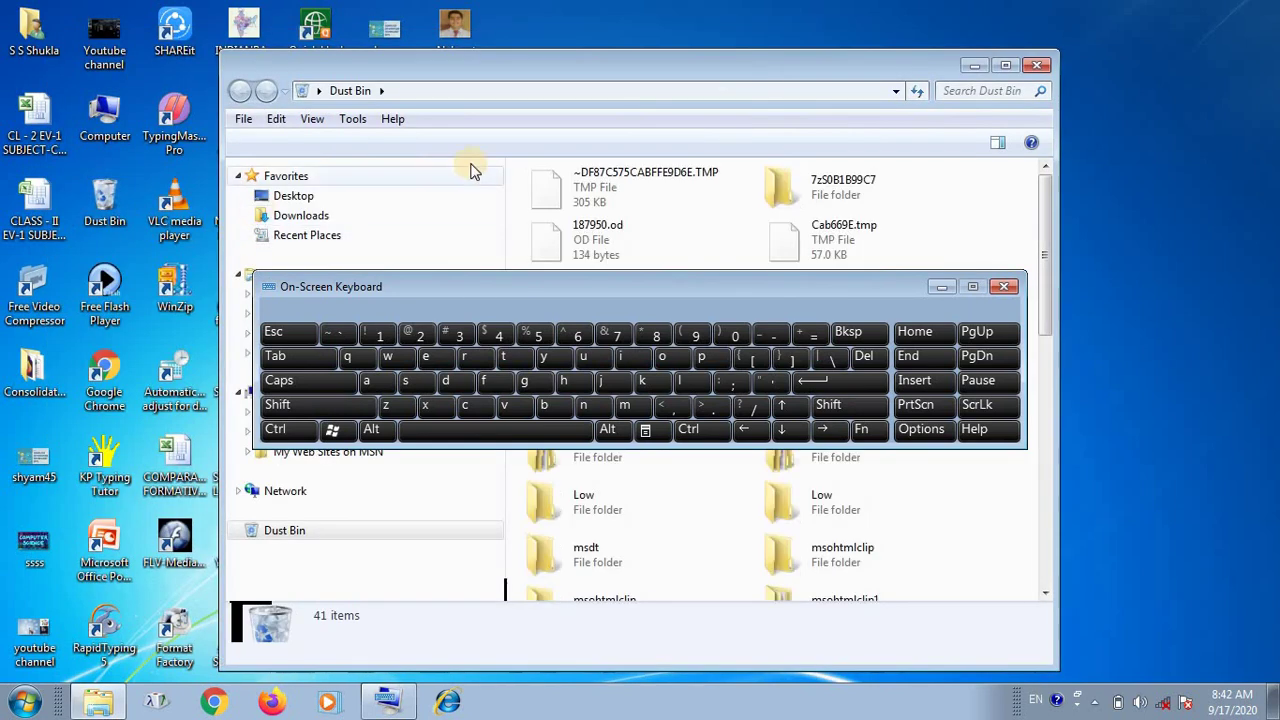
{"action": "left_click", "coordinate": [1005, 67]}
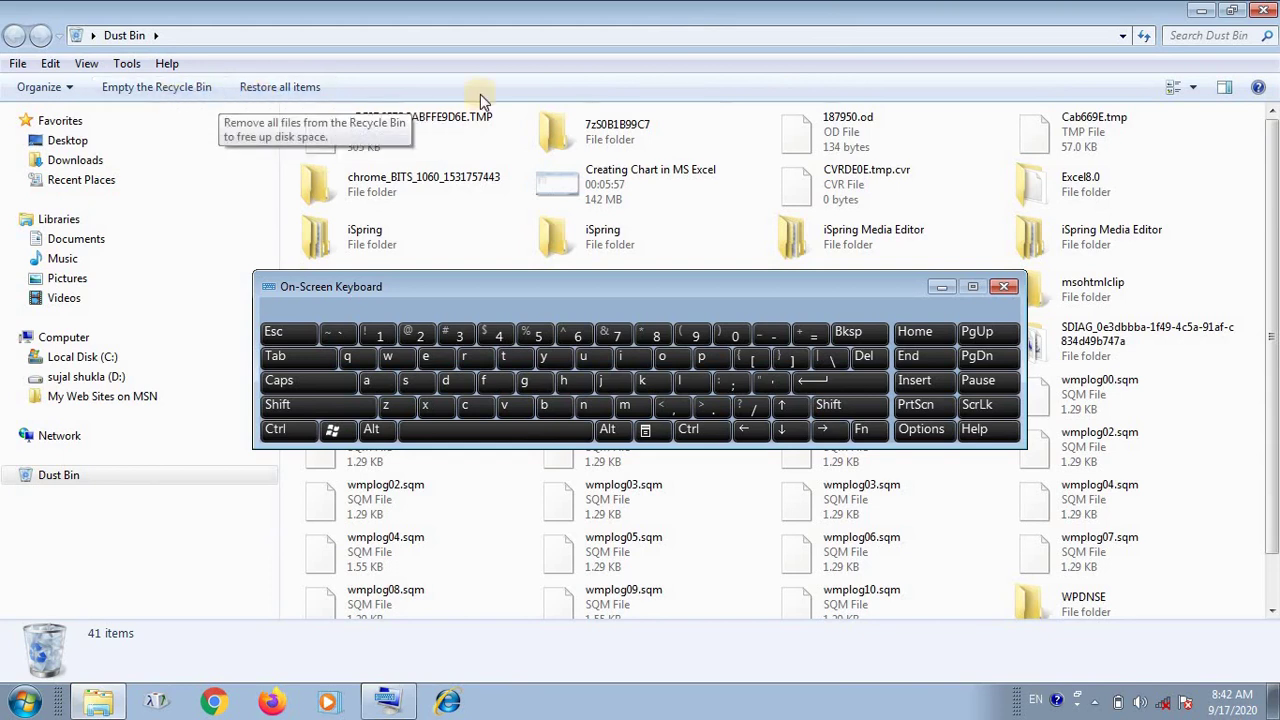
{"action": "left_click", "coordinate": [1197, 91]}
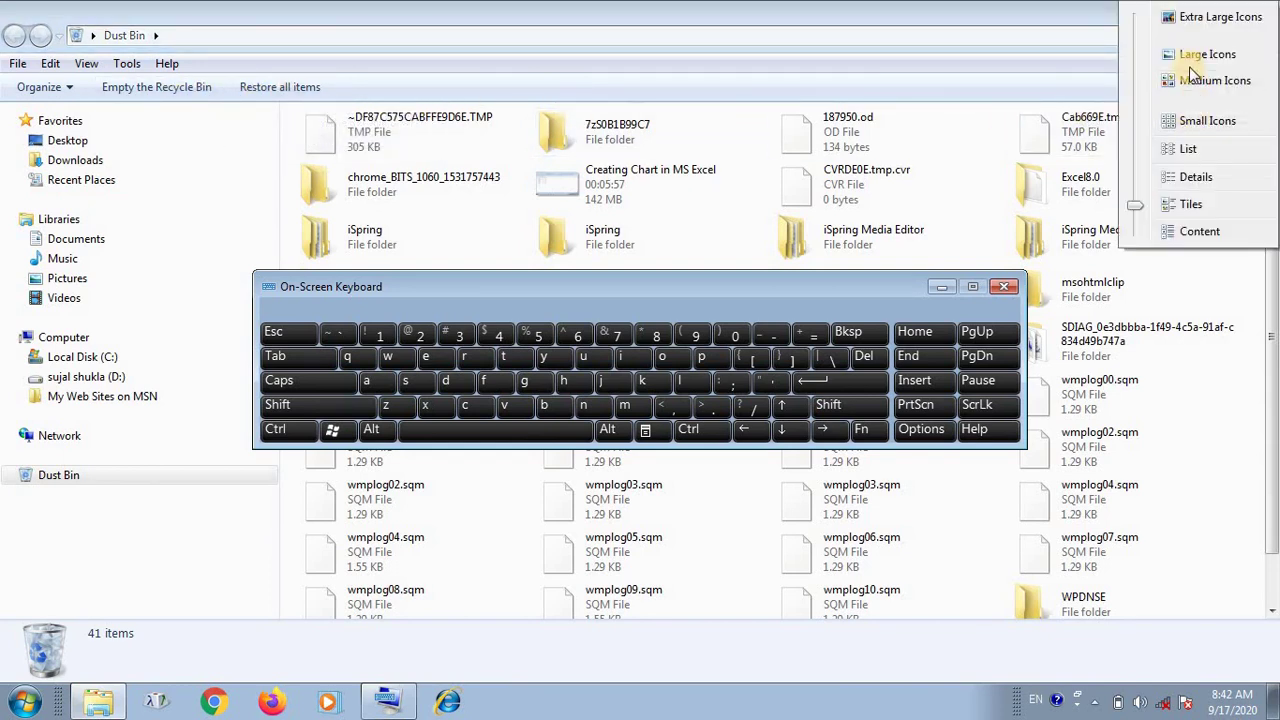
{"action": "left_click", "coordinate": [1180, 122]}
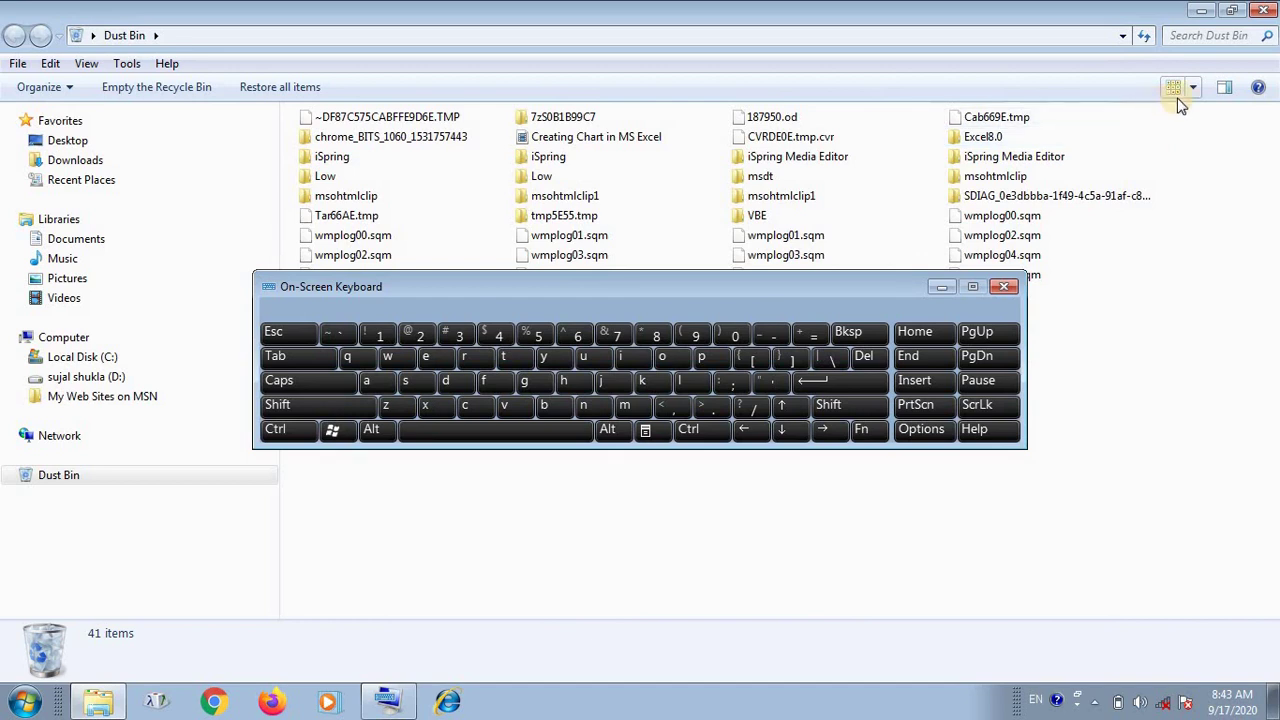
{"action": "left_click", "coordinate": [1194, 88]}
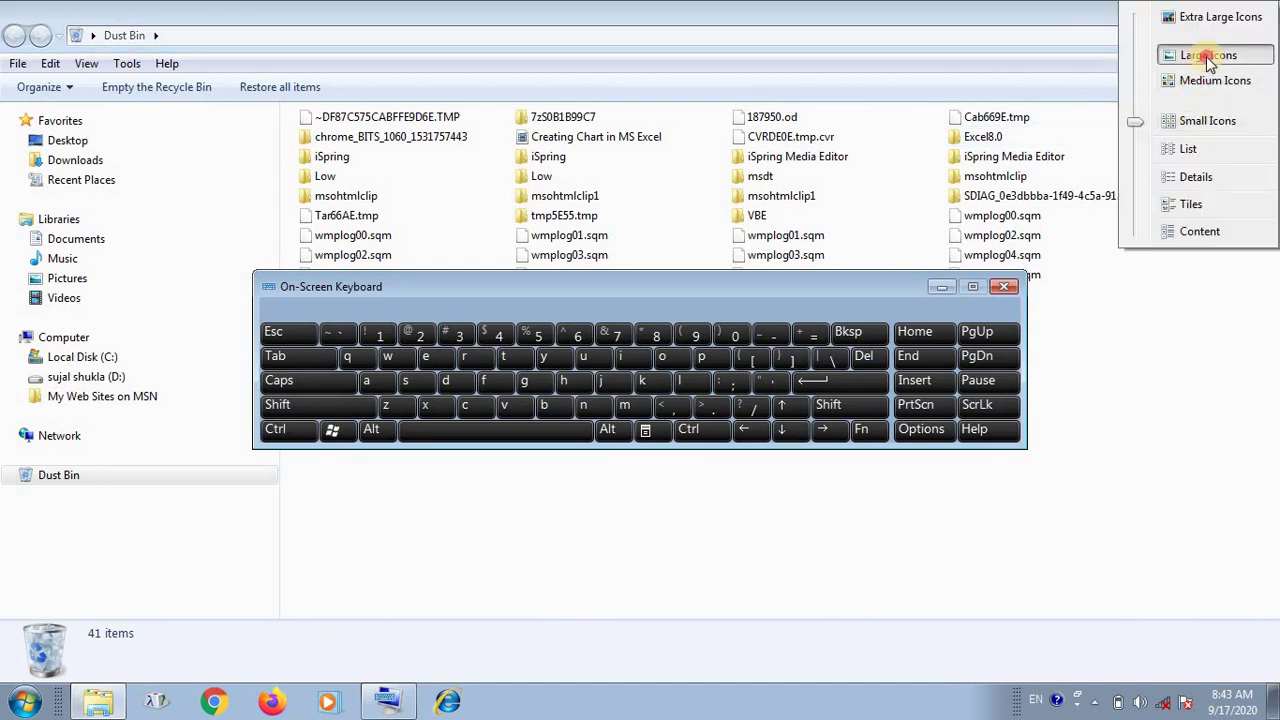
{"action": "left_click", "coordinate": [1205, 54]}
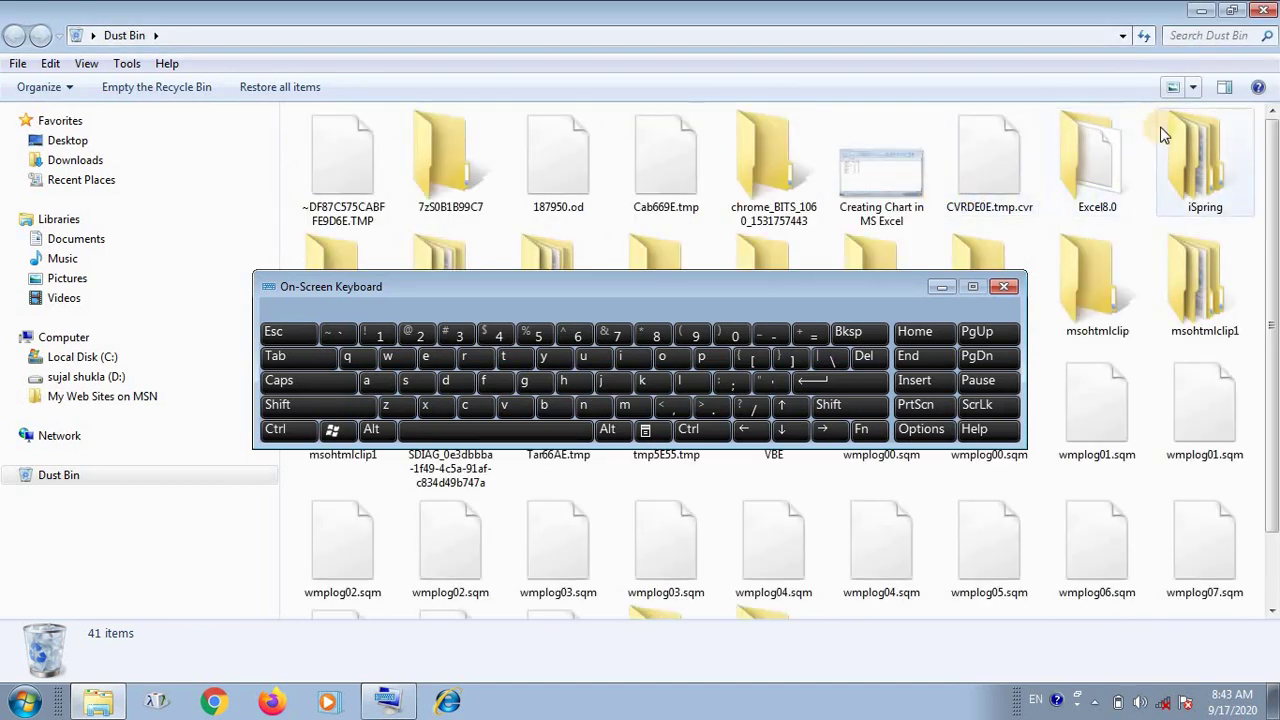
{"action": "left_click", "coordinate": [1193, 87]}
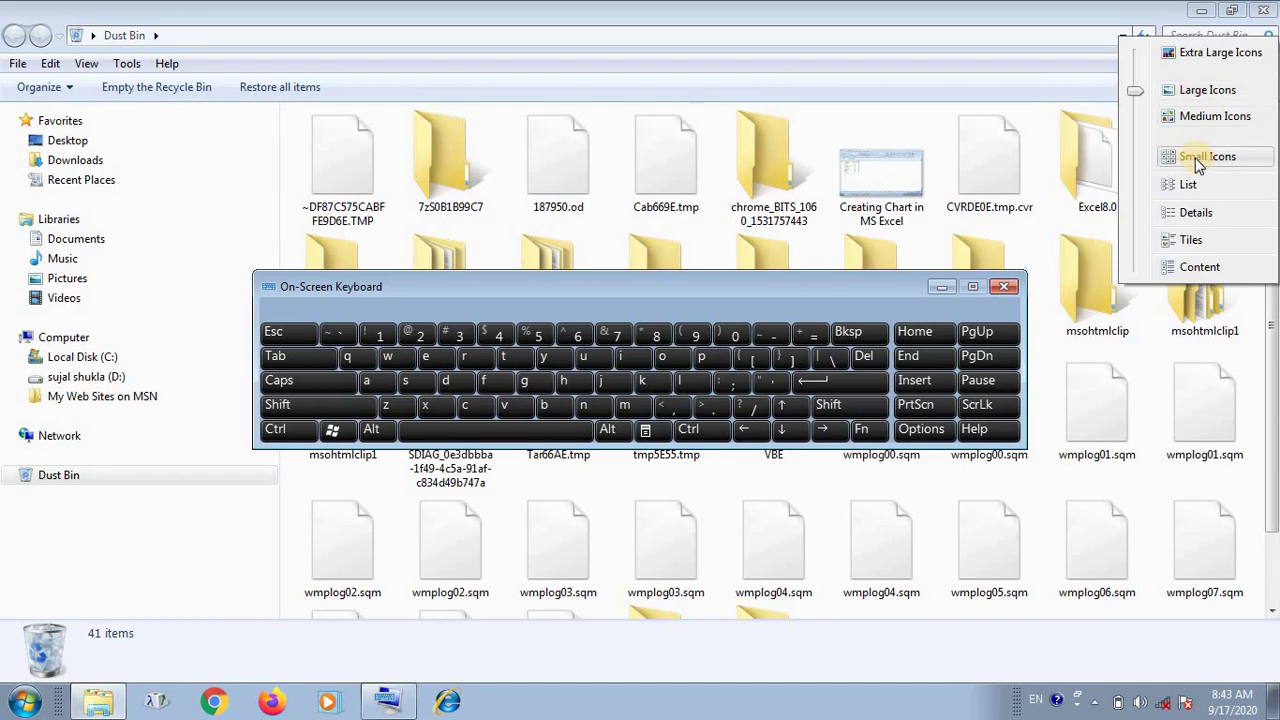
{"action": "left_click", "coordinate": [1189, 188]}
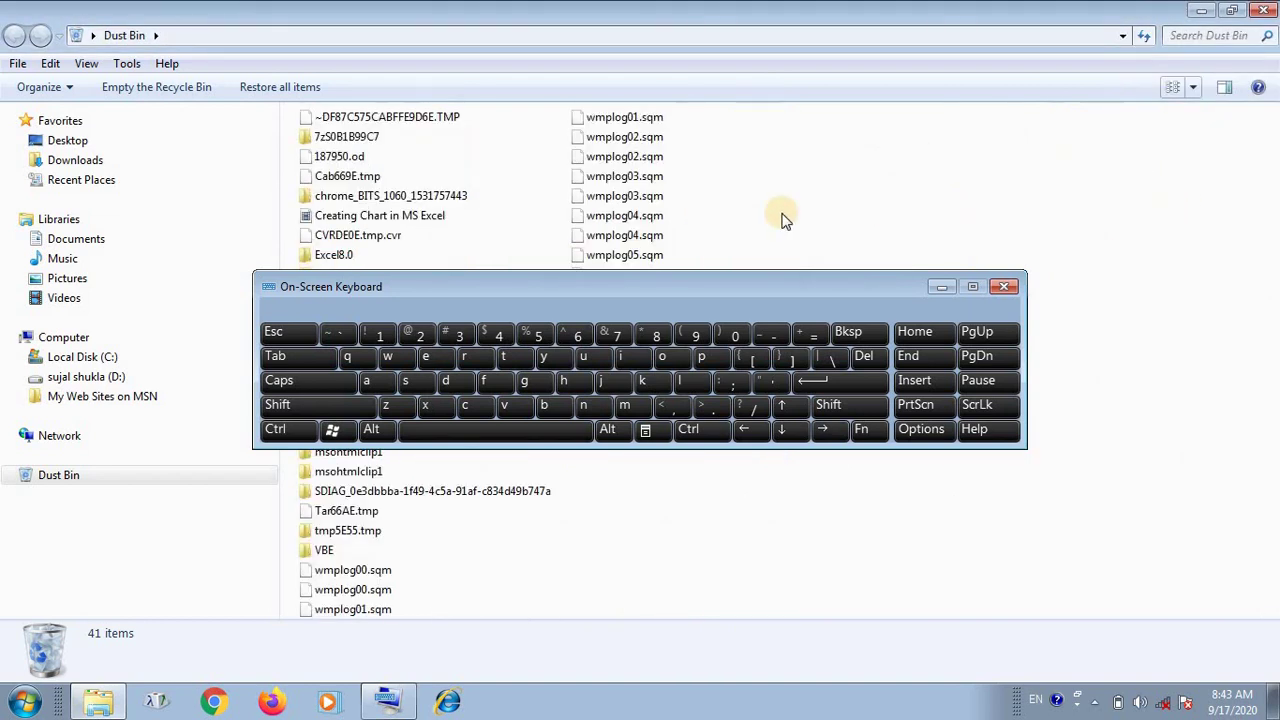
Display the Dust Bin items in Details view and move the On-Screen Keyboard lower to uncover more of the list
{"action": "left_click", "coordinate": [1199, 92]}
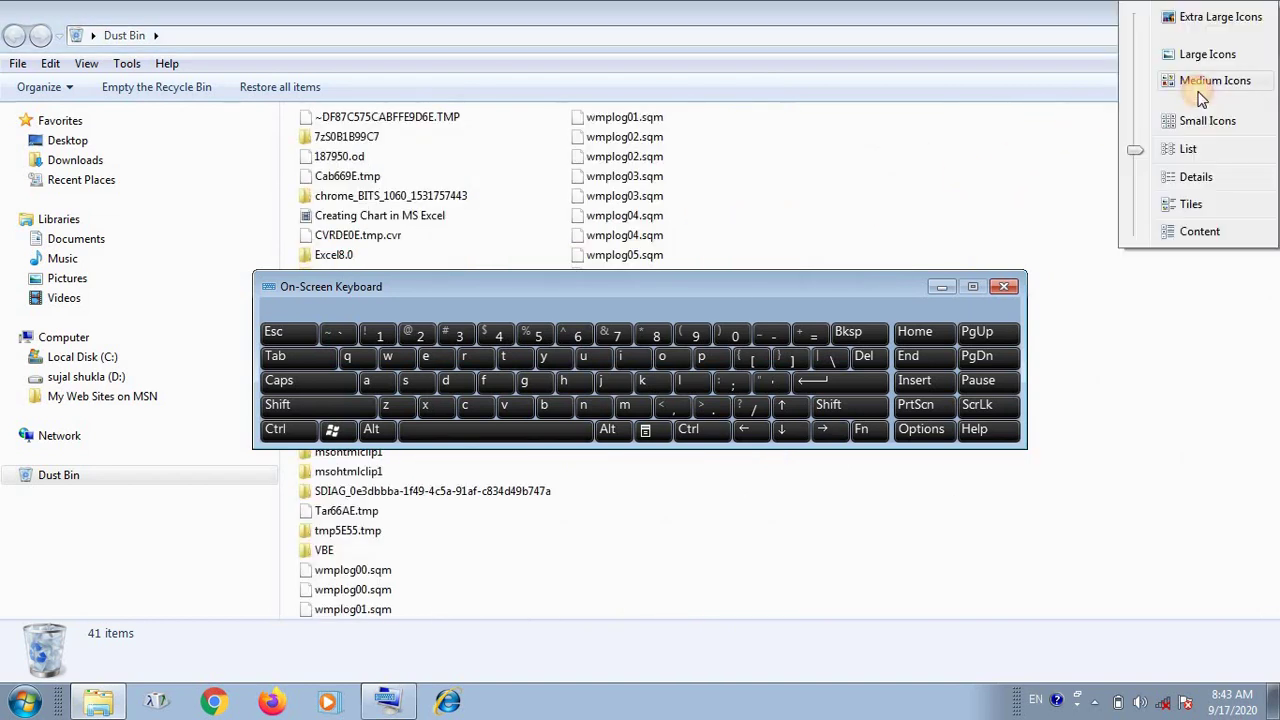
{"action": "left_click", "coordinate": [1196, 178]}
{"action": "left_click_drag", "start_coordinate": [806, 284], "coordinate": [766, 374]}
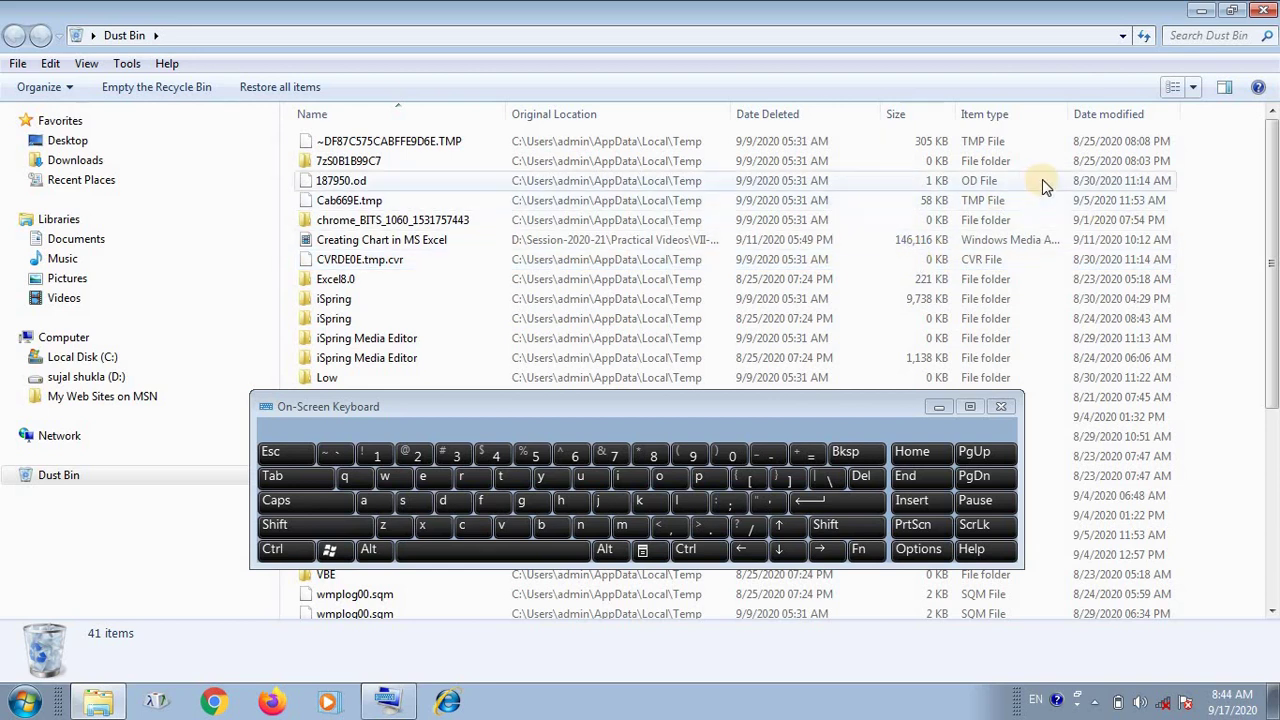
{"action": "left_click", "coordinate": [1199, 89]}
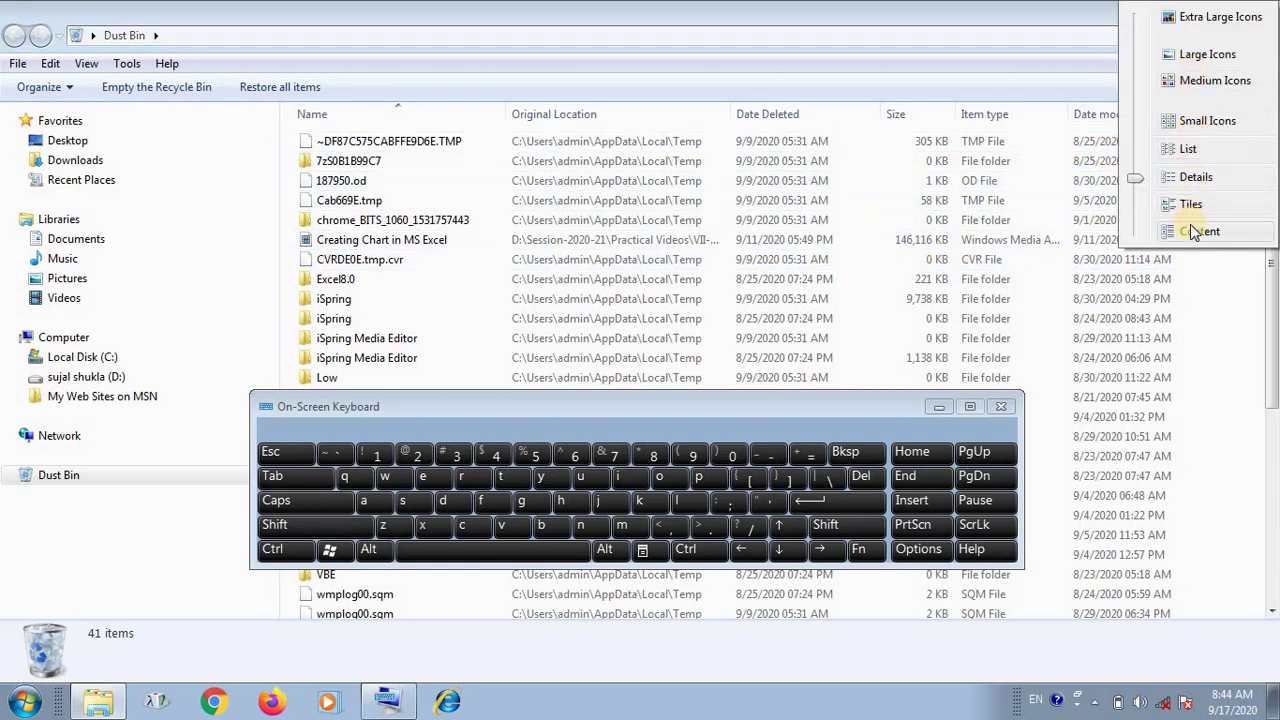
{"action": "left_click", "coordinate": [1036, 84]}
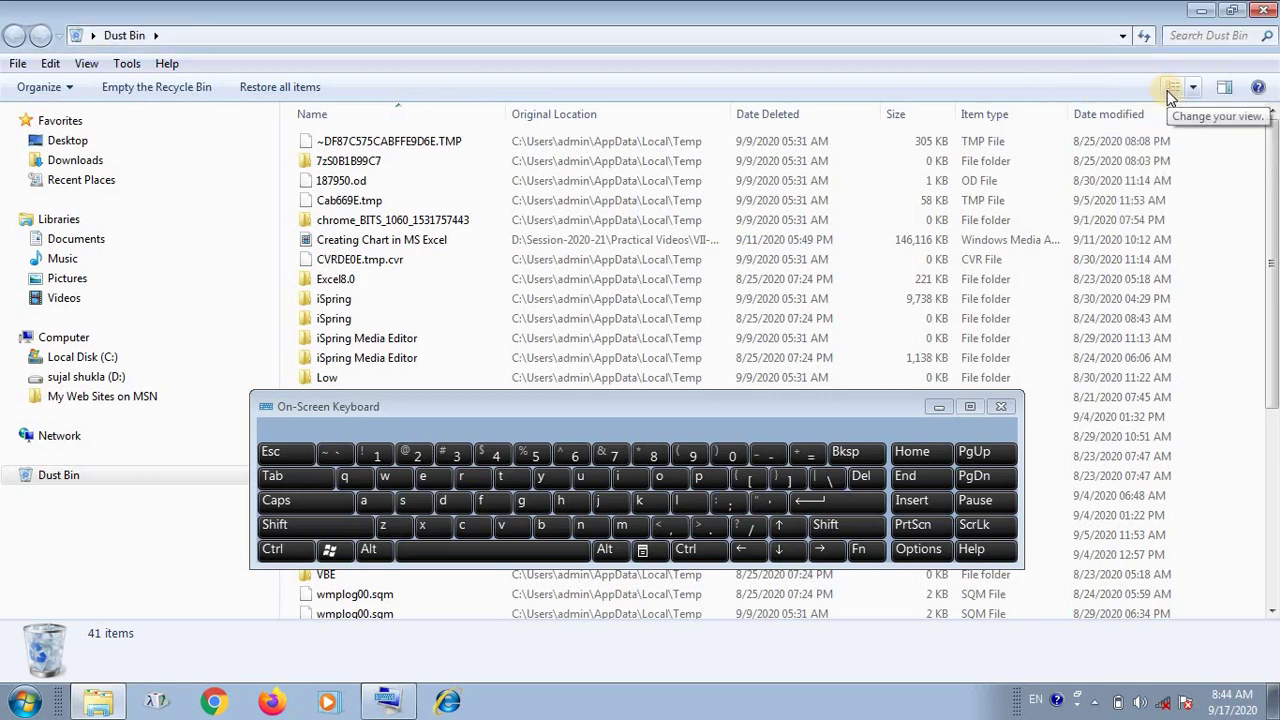
{"action": "left_click", "coordinate": [1192, 92]}
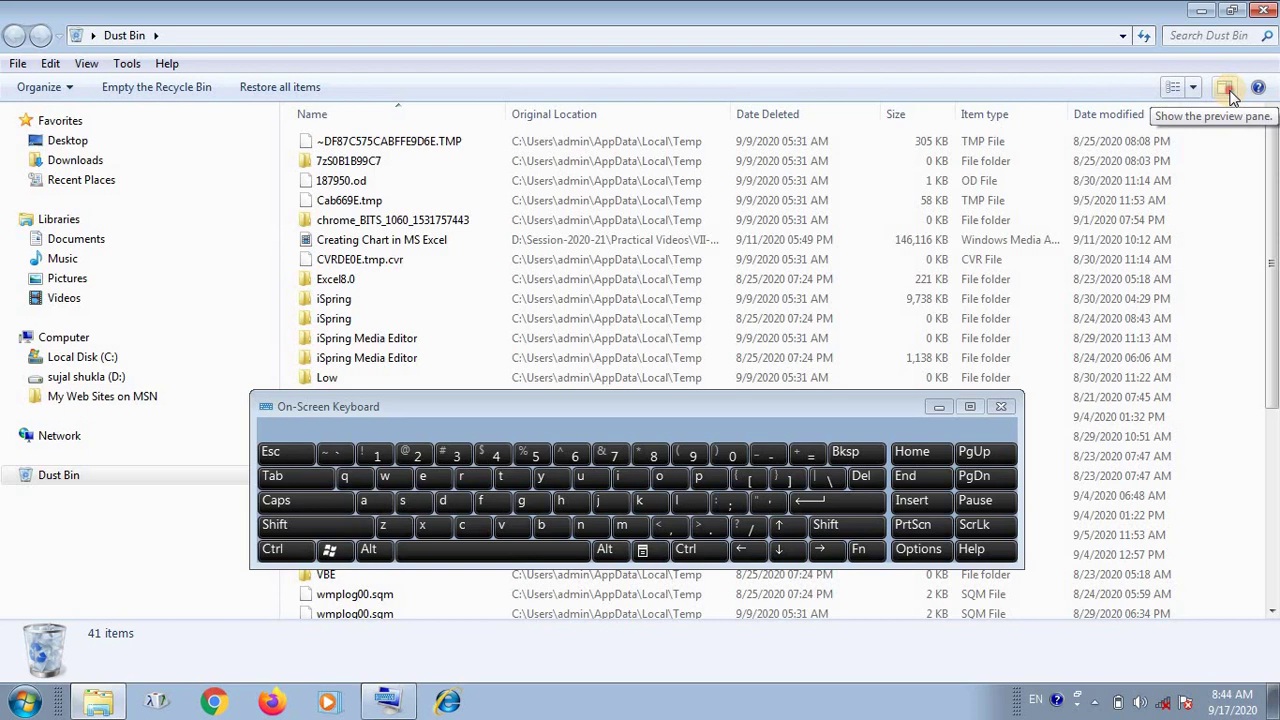
Show the preview pane in the Dust Bin and select the Excel8.0, iSpring and iSpring Media Editor folders in turn
{"action": "left_click", "coordinate": [1226, 90]}
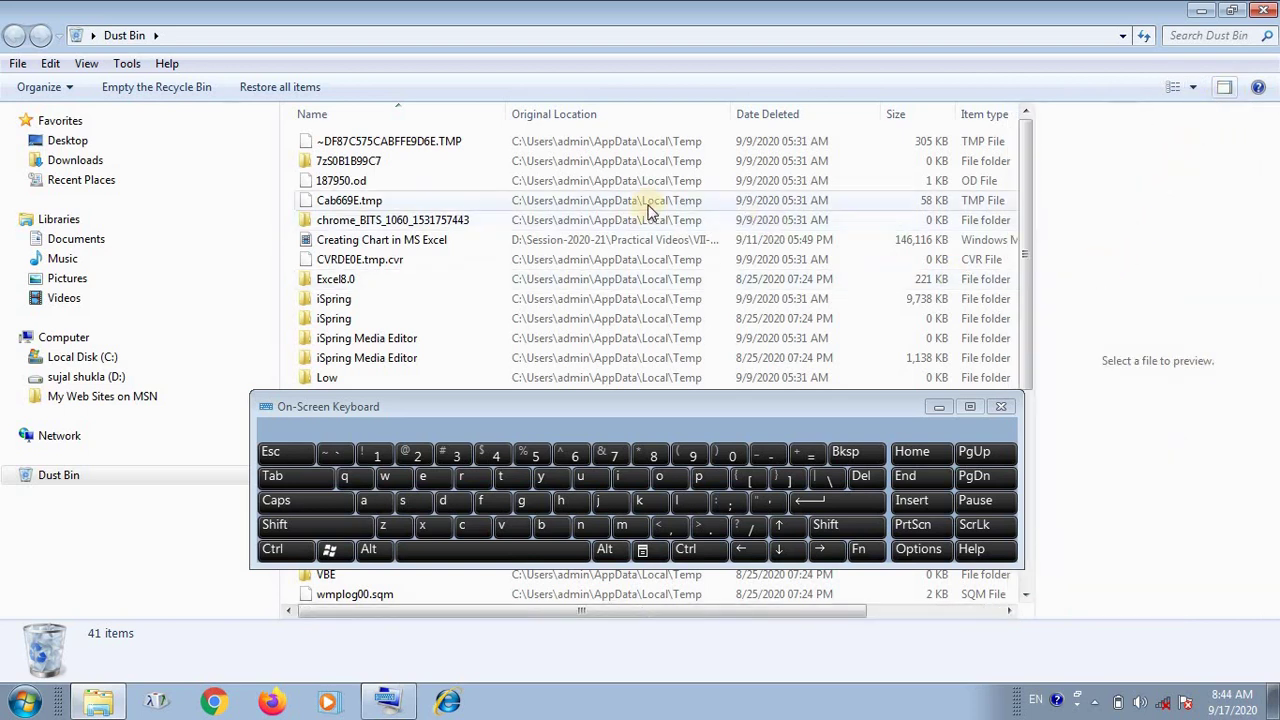
{"action": "left_click", "coordinate": [338, 280]}
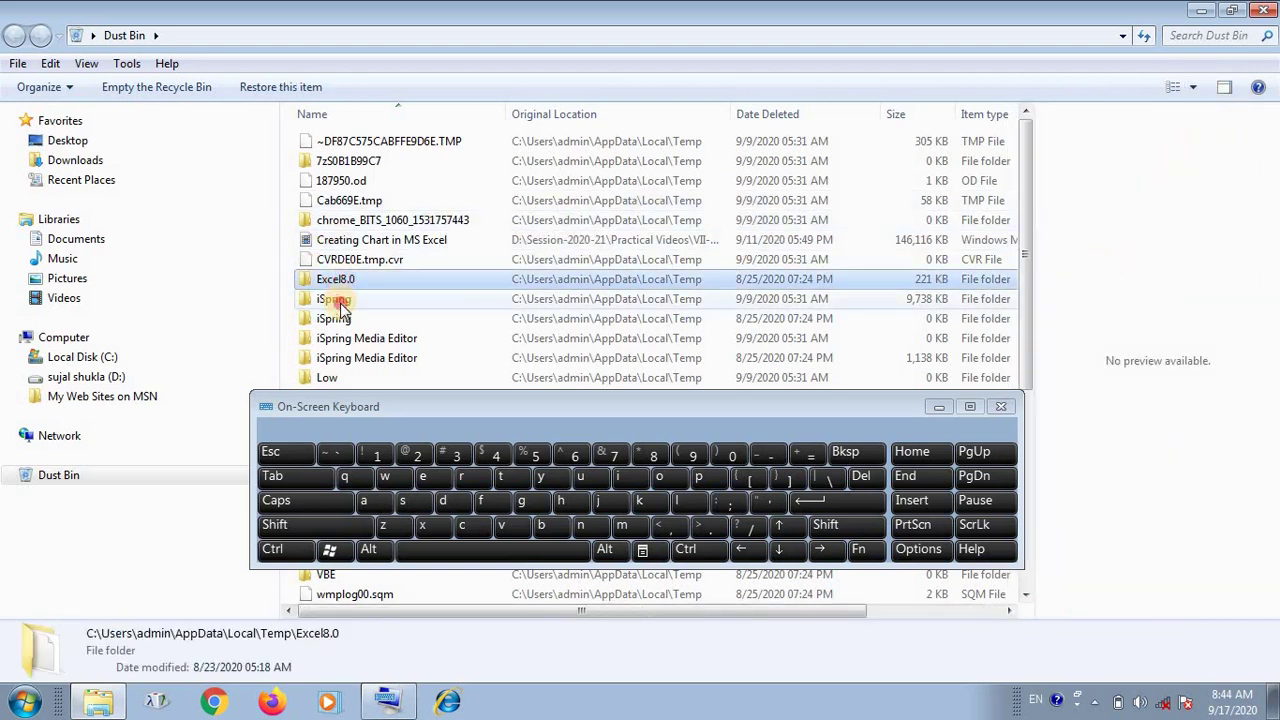
{"action": "left_click", "coordinate": [338, 299]}
{"action": "left_click", "coordinate": [338, 355]}
{"action": "scroll", "coordinate": [380, 280], "scroll_direction": "down", "scroll_amount": 4}
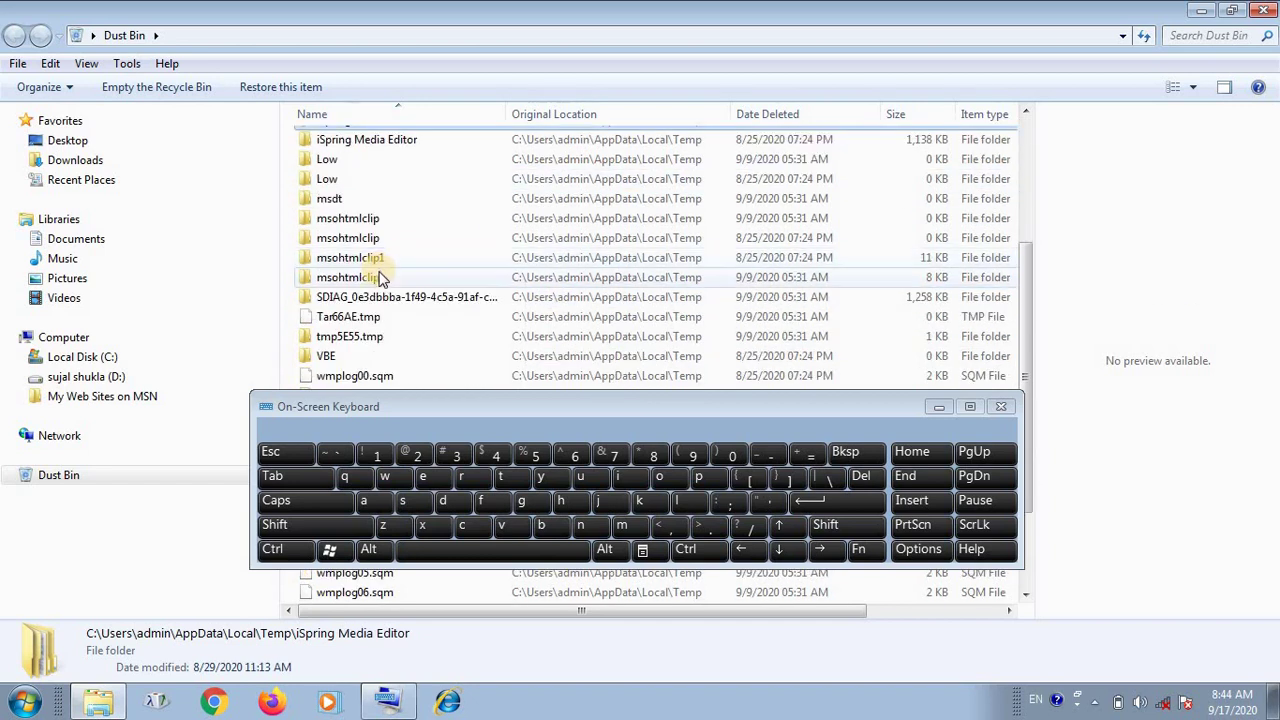
Check the preview of the VBE, tmp5E55.tmp, SDIAG and msohtmlclip1 folders further down the list and close the Dust Bin
{"action": "scroll", "coordinate": [380, 280], "scroll_direction": "down", "scroll_amount": 2}
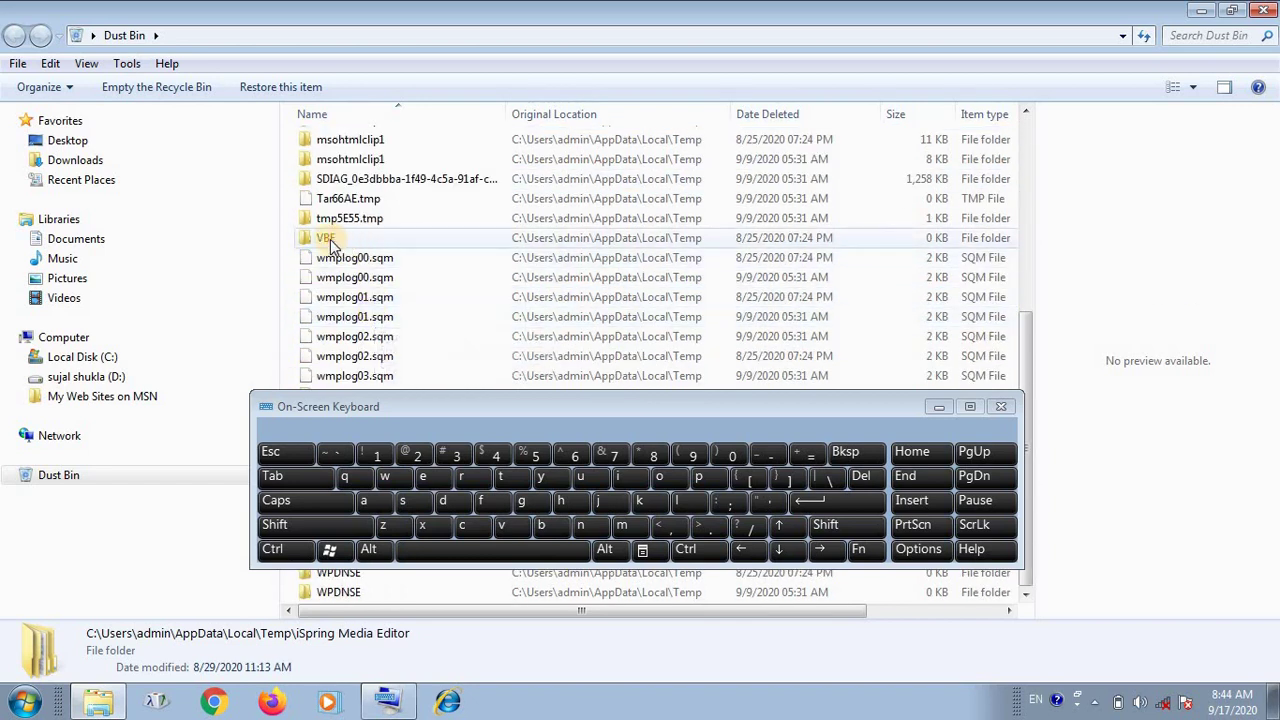
{"action": "left_click", "coordinate": [326, 237]}
{"action": "left_click", "coordinate": [326, 218]}
{"action": "left_click", "coordinate": [368, 178]}
{"action": "left_click", "coordinate": [372, 140]}
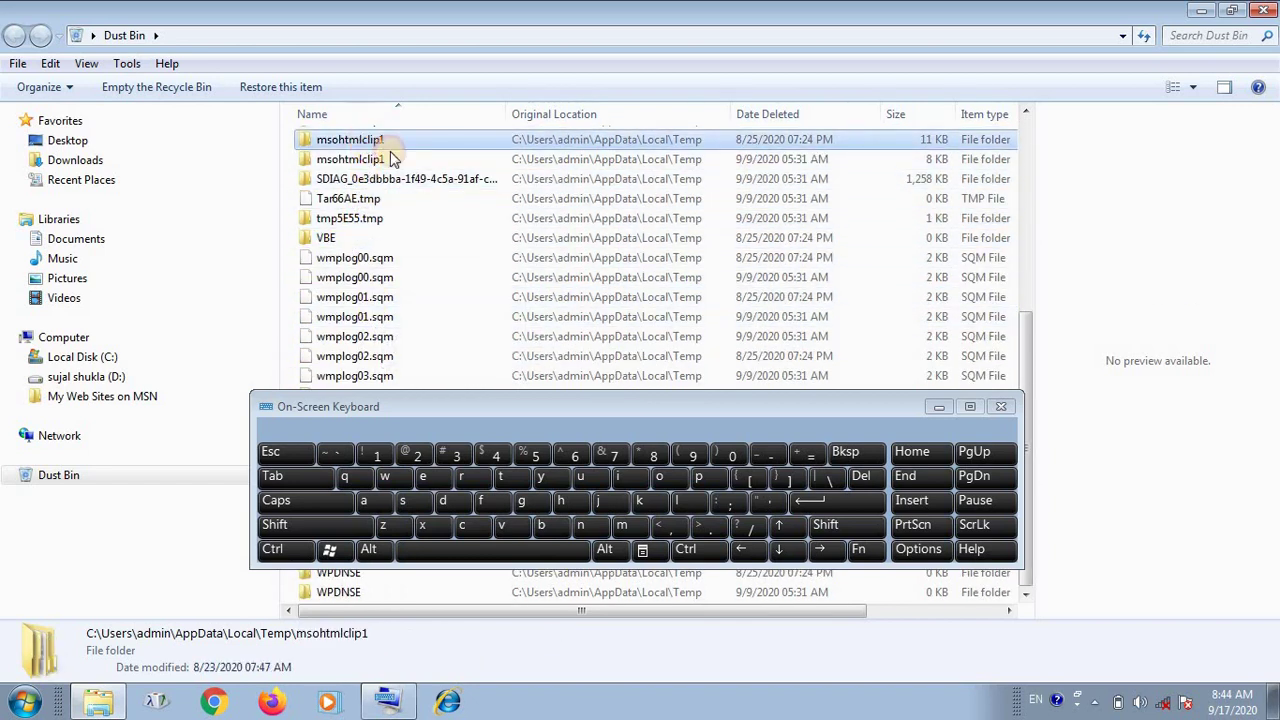
{"action": "left_click", "coordinate": [1265, 10]}
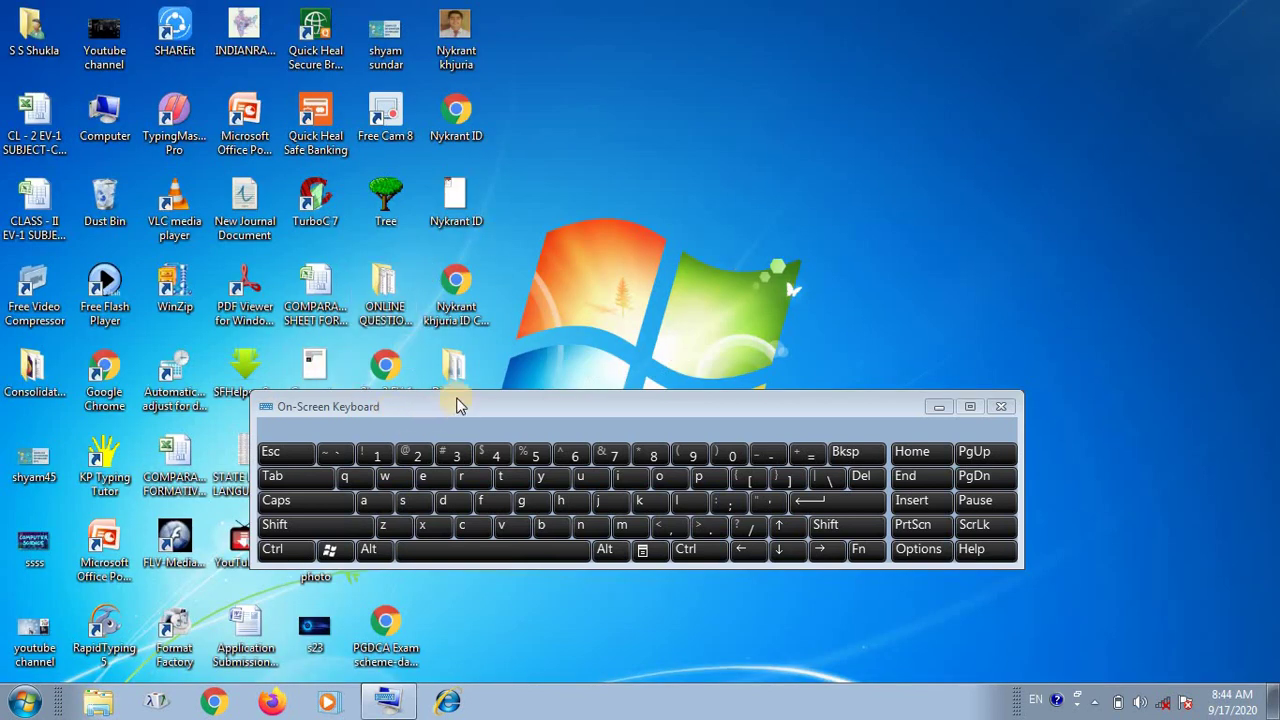
Reduce the On-Screen Keyboard's height, open Computer in a maximized window and place the keyboard below the drives
{"action": "left_click_drag", "start_coordinate": [458, 395], "coordinate": [729, 467]}
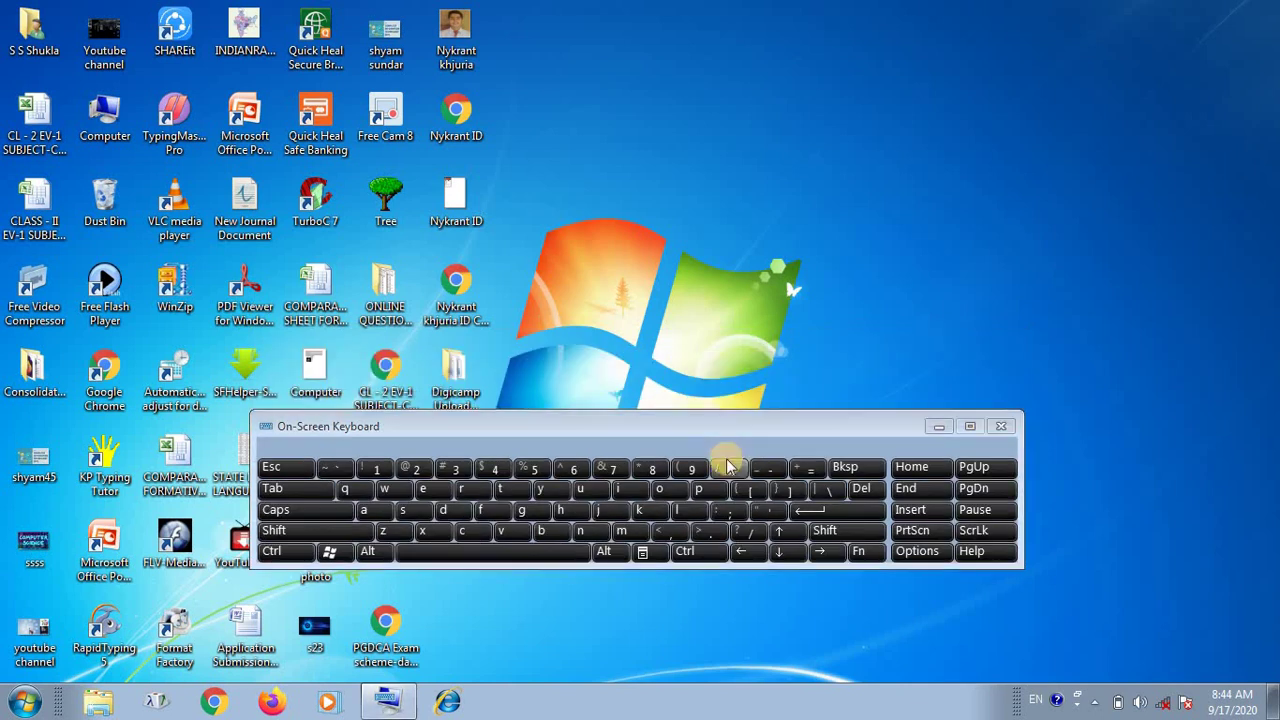
{"action": "left_click_drag", "start_coordinate": [682, 415], "coordinate": [974, 226]}
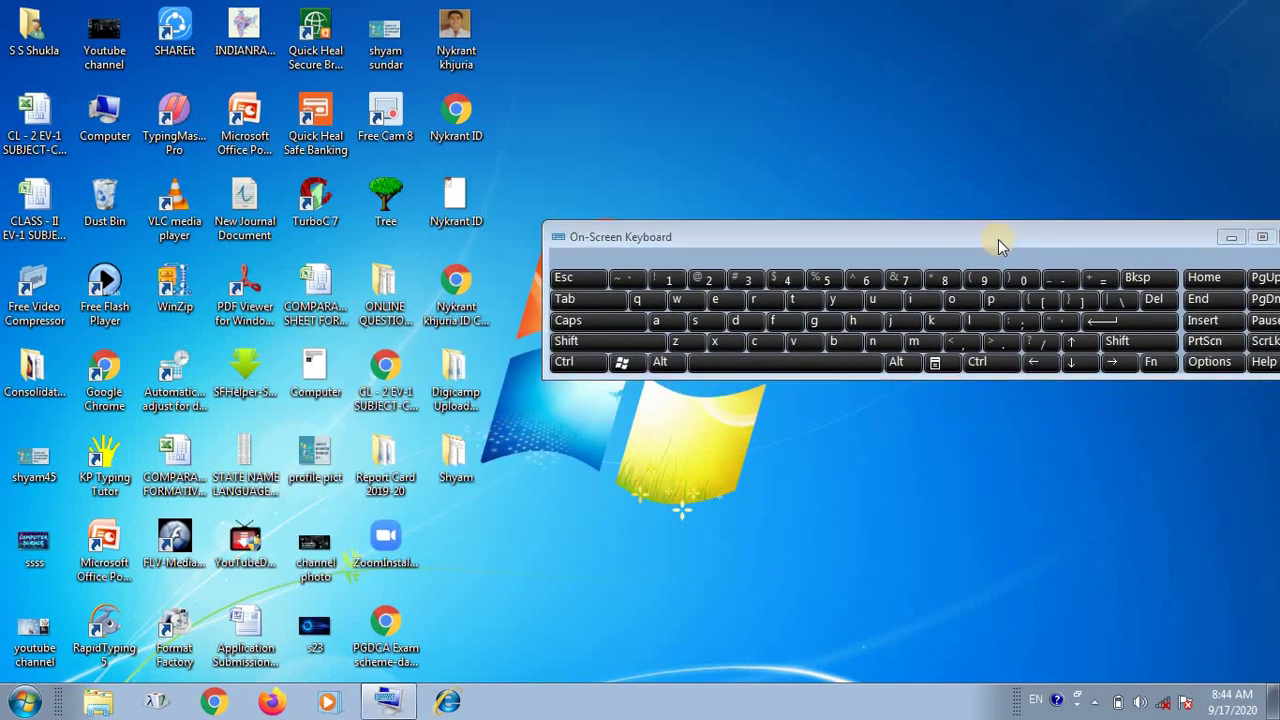
{"action": "double_click", "coordinate": [104, 135]}
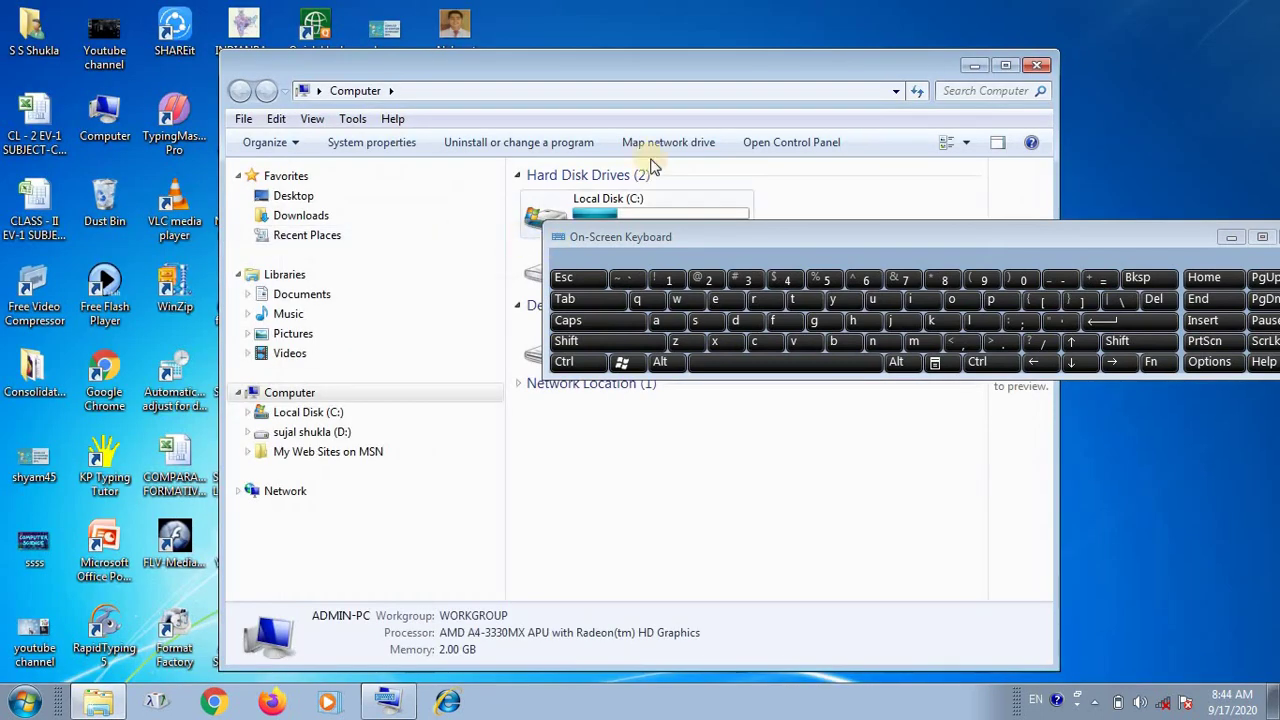
{"action": "left_click", "coordinate": [1006, 66]}
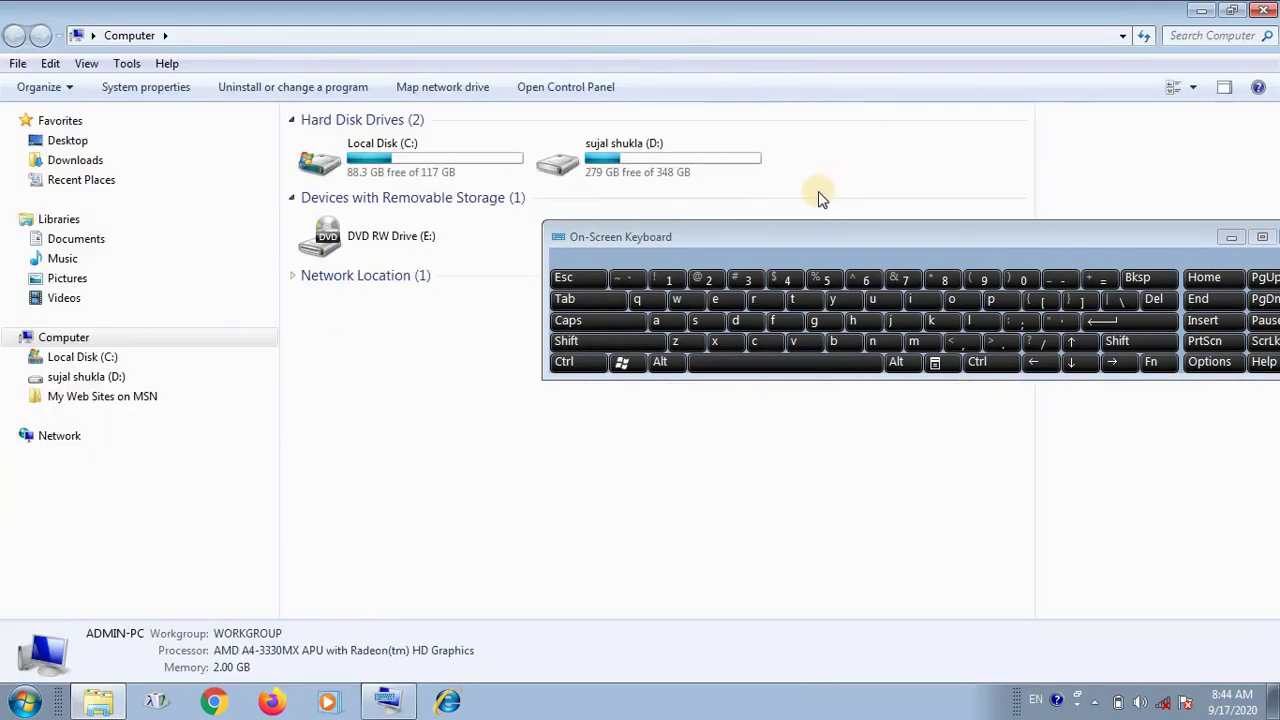
{"action": "left_click_drag", "start_coordinate": [836, 239], "coordinate": [531, 302]}
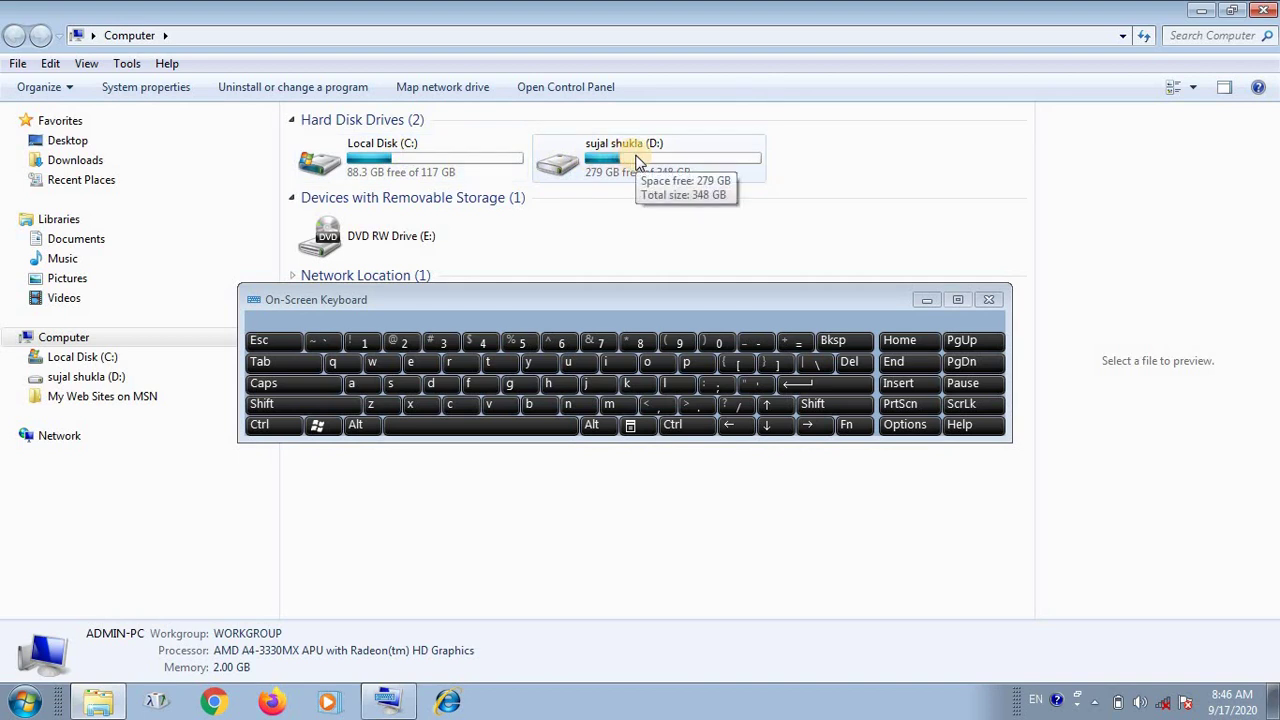
Display the Computer drives as Large Icons and then in Details view, moving the On-Screen Keyboard lower to clear the list
{"action": "left_click", "coordinate": [1188, 89]}
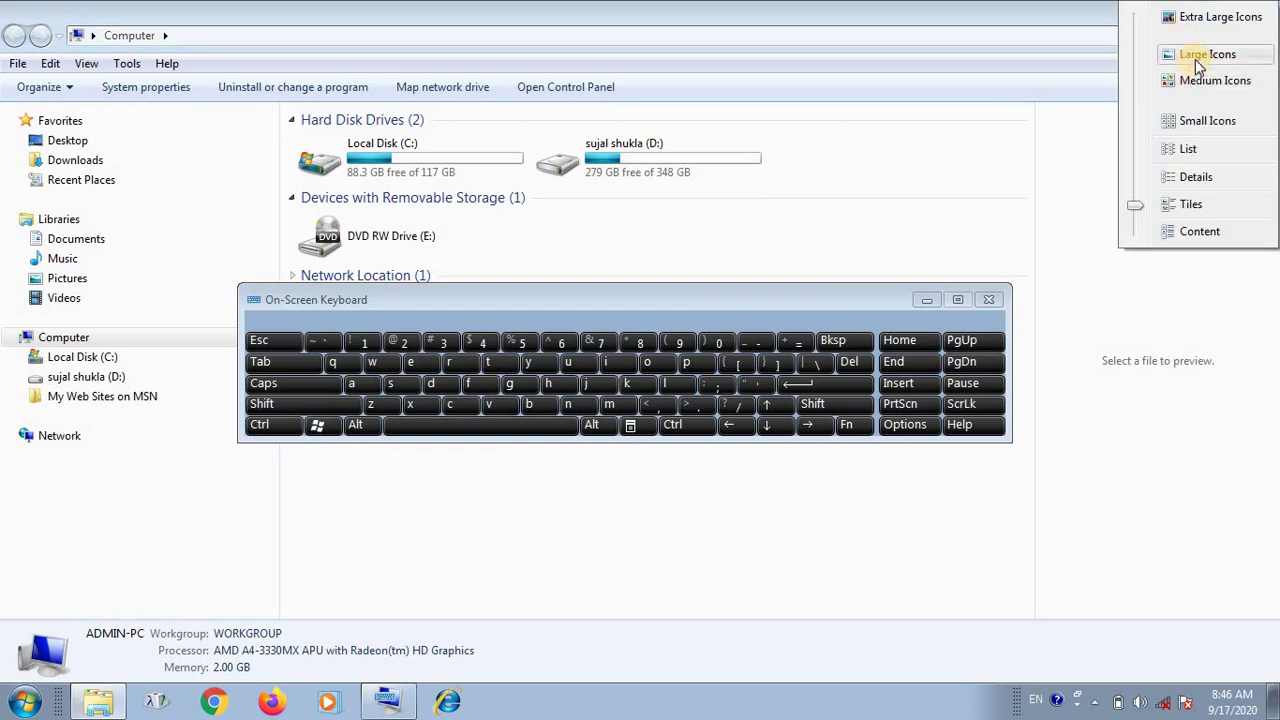
{"action": "left_click", "coordinate": [1197, 56]}
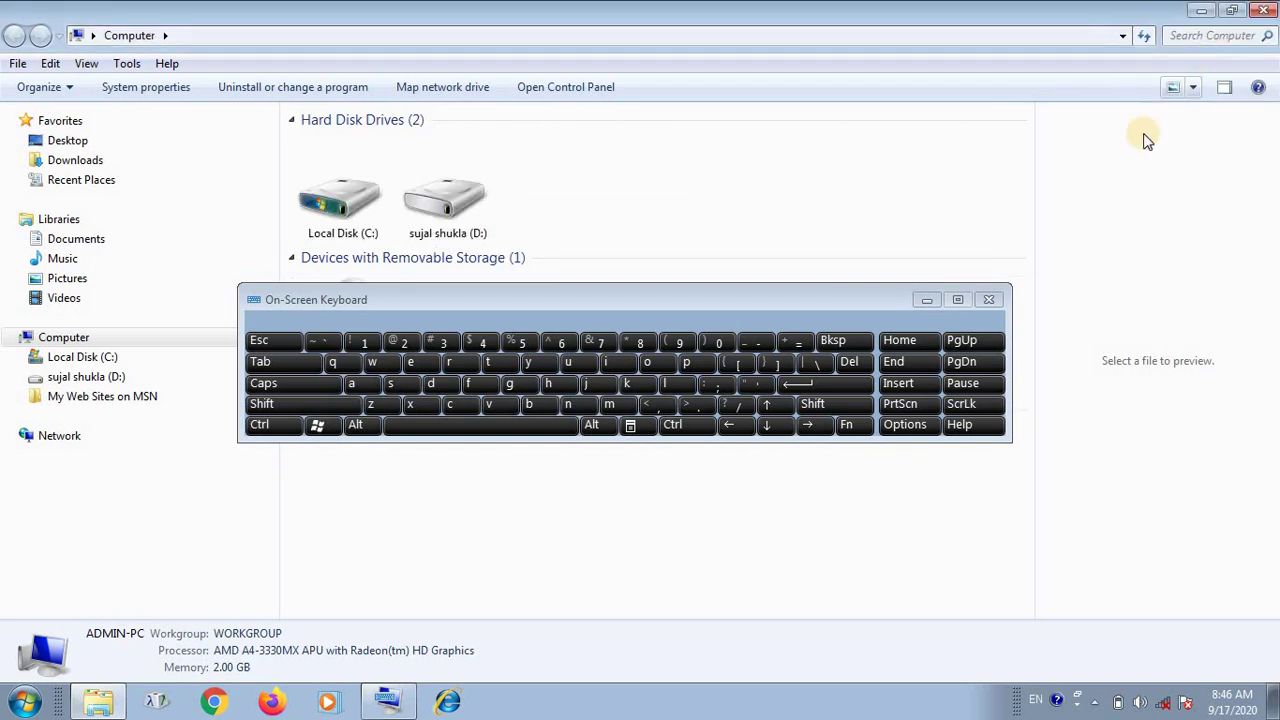
{"action": "left_click", "coordinate": [1194, 89]}
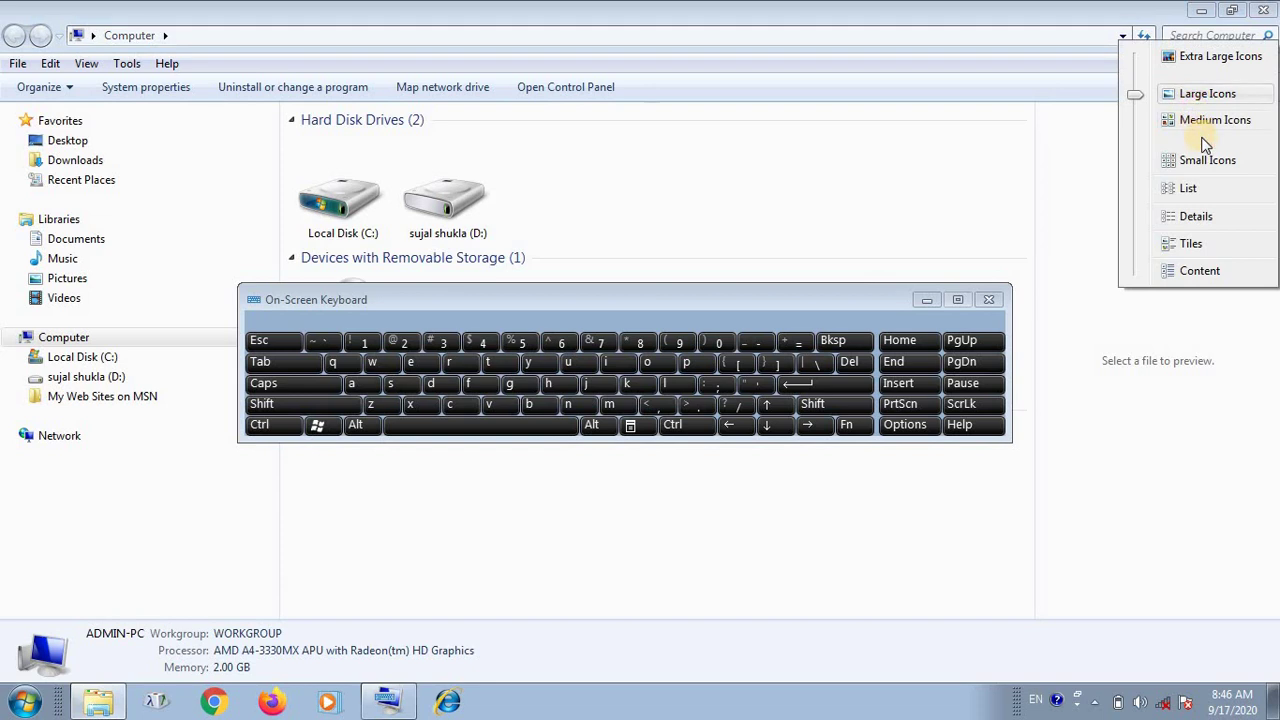
{"action": "left_click", "coordinate": [1192, 218]}
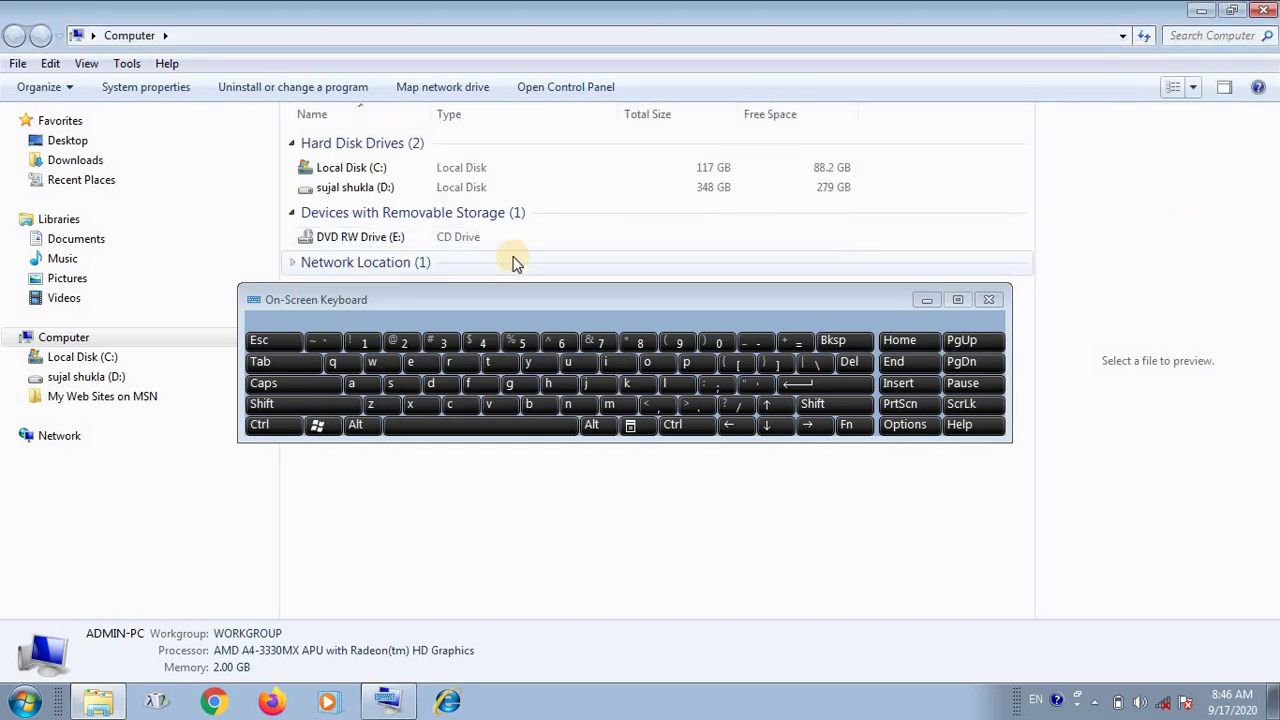
{"action": "left_click_drag", "start_coordinate": [514, 300], "coordinate": [500, 400]}
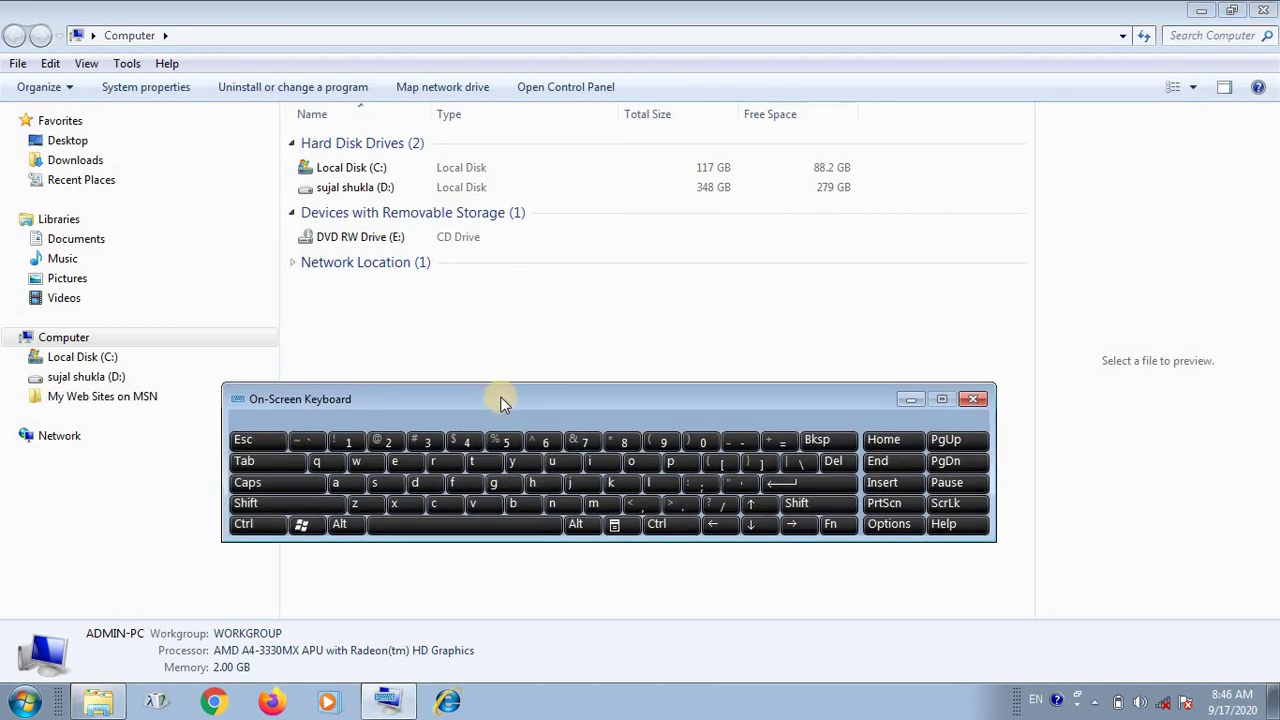
Open drive D: and select the MOVIES folder, the ppt ptm file and the MAIN STREAMING file, moving the On-Screen Keyboard off the files
{"action": "double_click", "coordinate": [405, 192]}
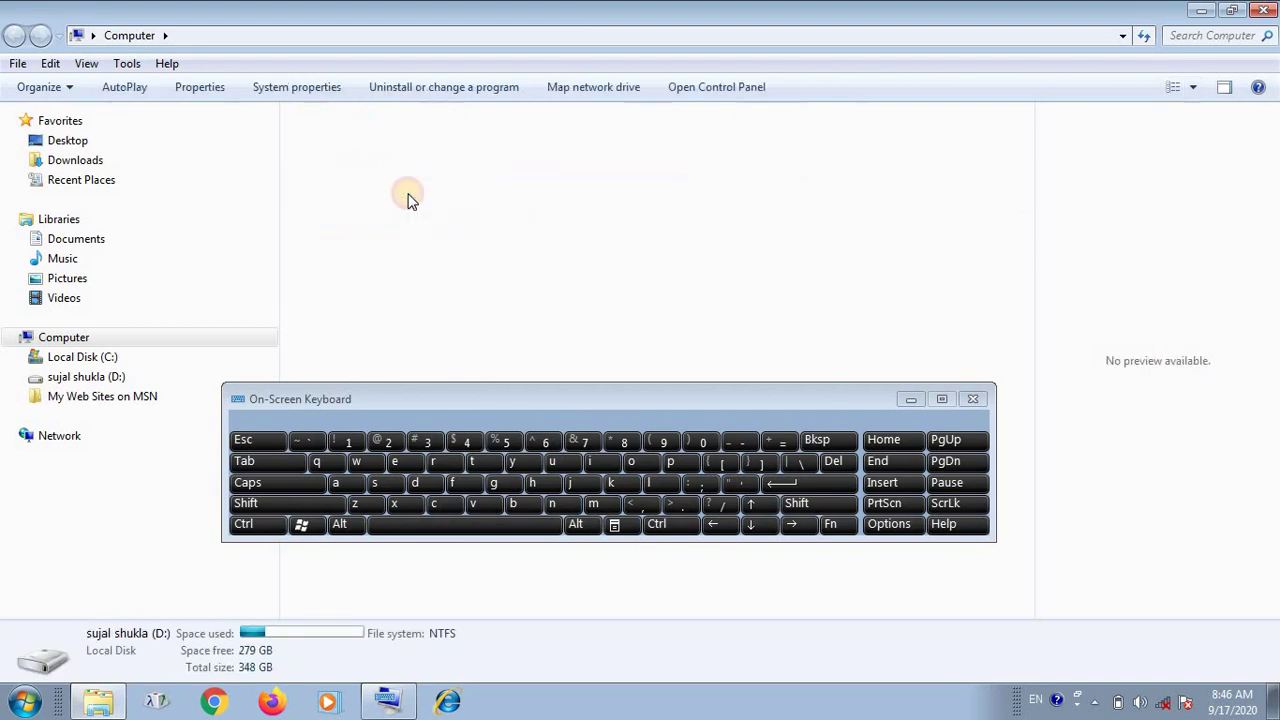
{"action": "scroll", "coordinate": [340, 265], "scroll_direction": "down", "scroll_amount": 3}
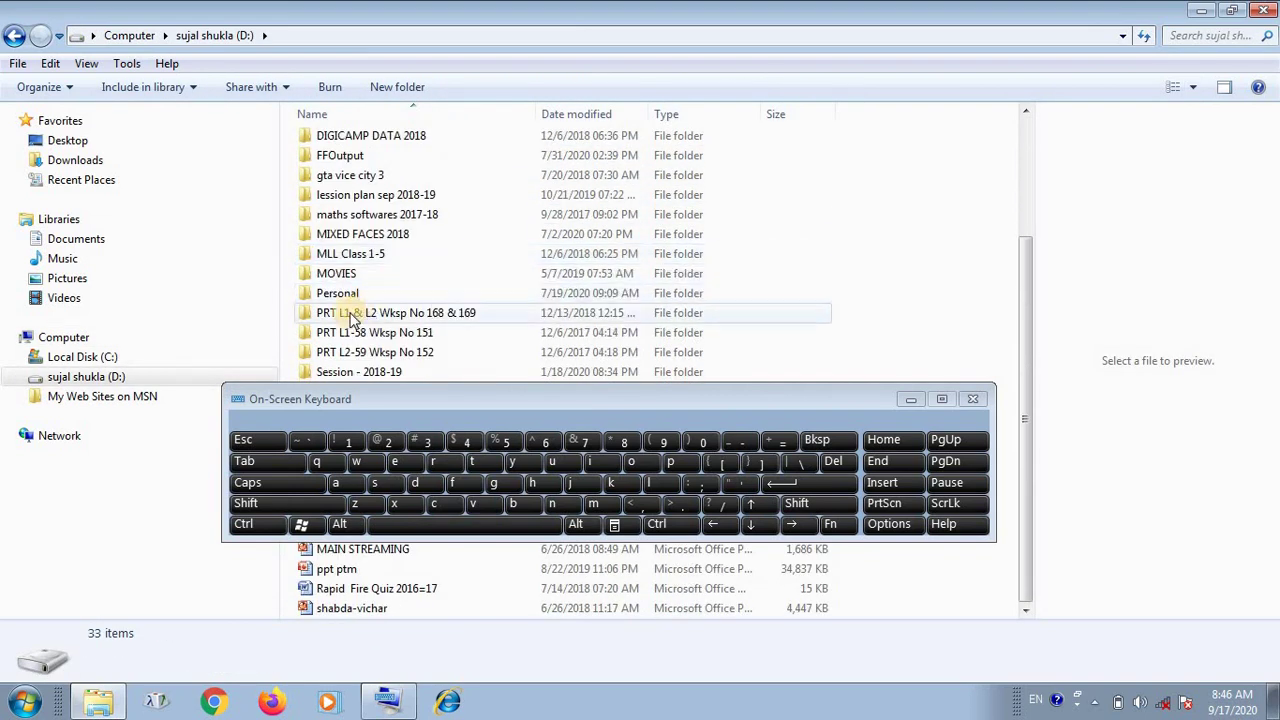
{"action": "left_click", "coordinate": [341, 276]}
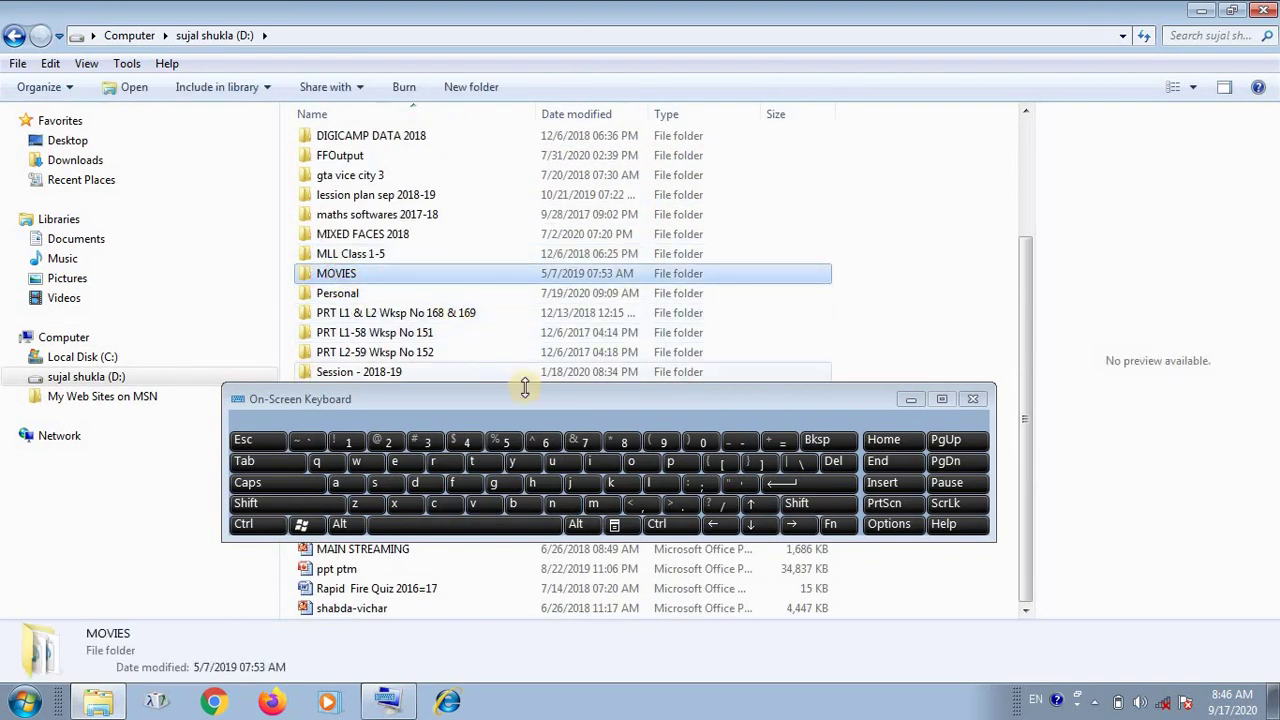
{"action": "left_click_drag", "start_coordinate": [567, 406], "coordinate": [591, 216]}
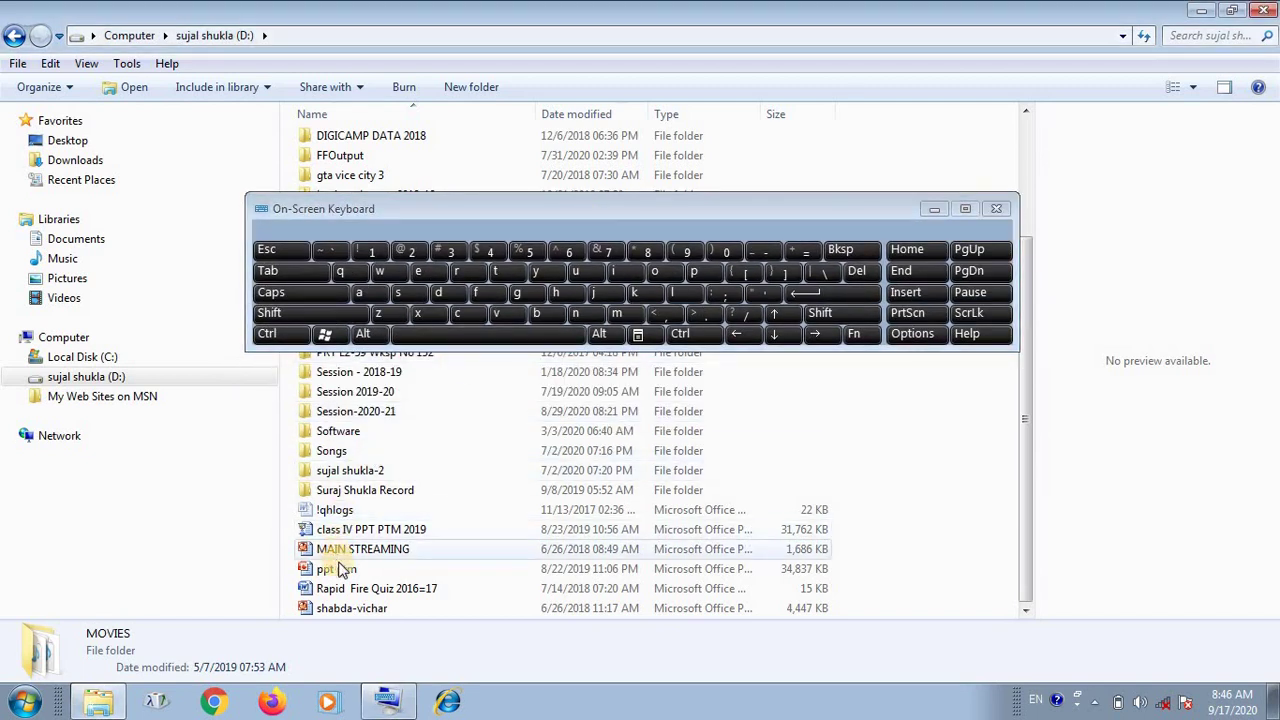
{"action": "left_click", "coordinate": [340, 568]}
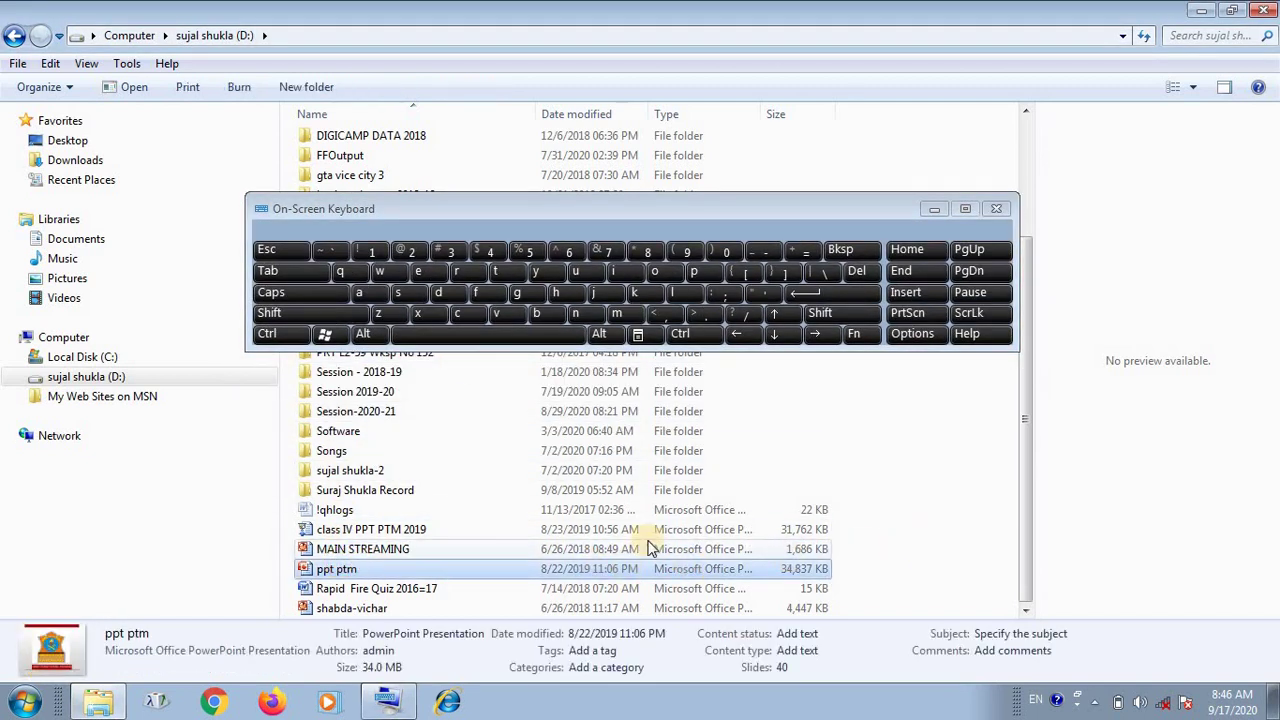
{"action": "left_click", "coordinate": [390, 553]}
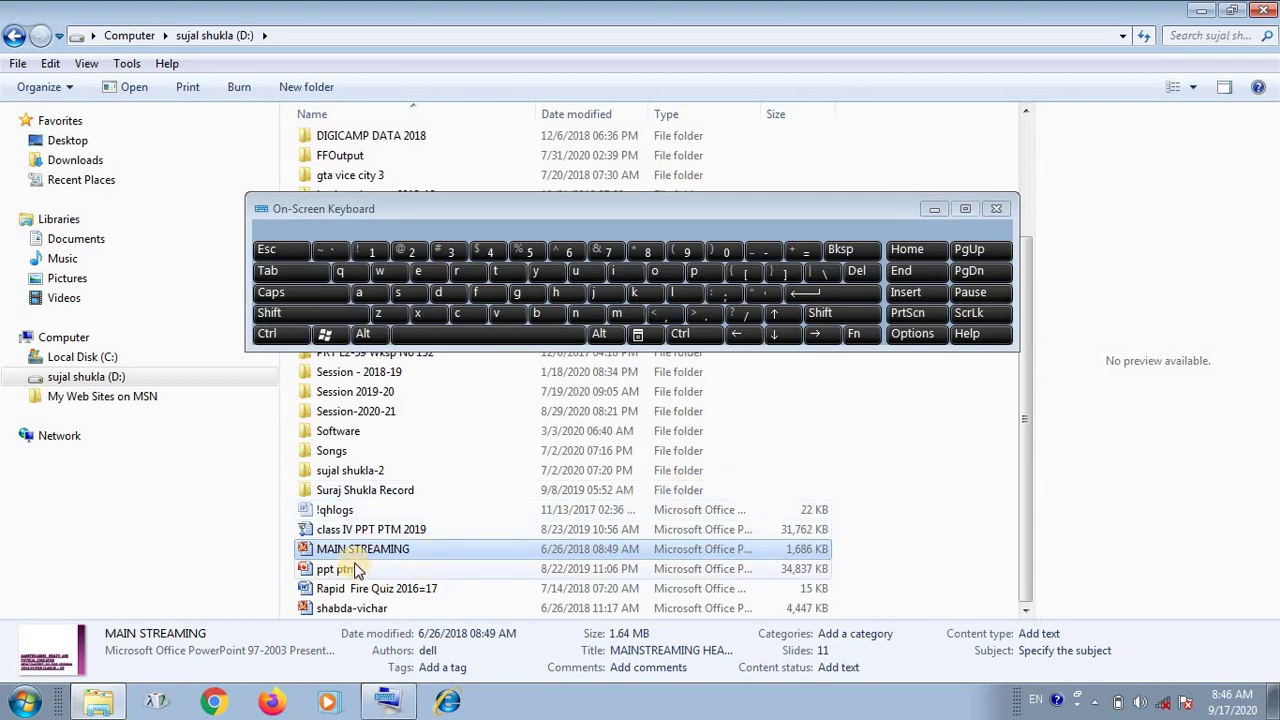
Preview the Rapid Fire Quiz 2016=17 document, highlight questions 2 to 4 in its preview, and select the ppt ptm presentation
{"action": "left_click", "coordinate": [1228, 89]}
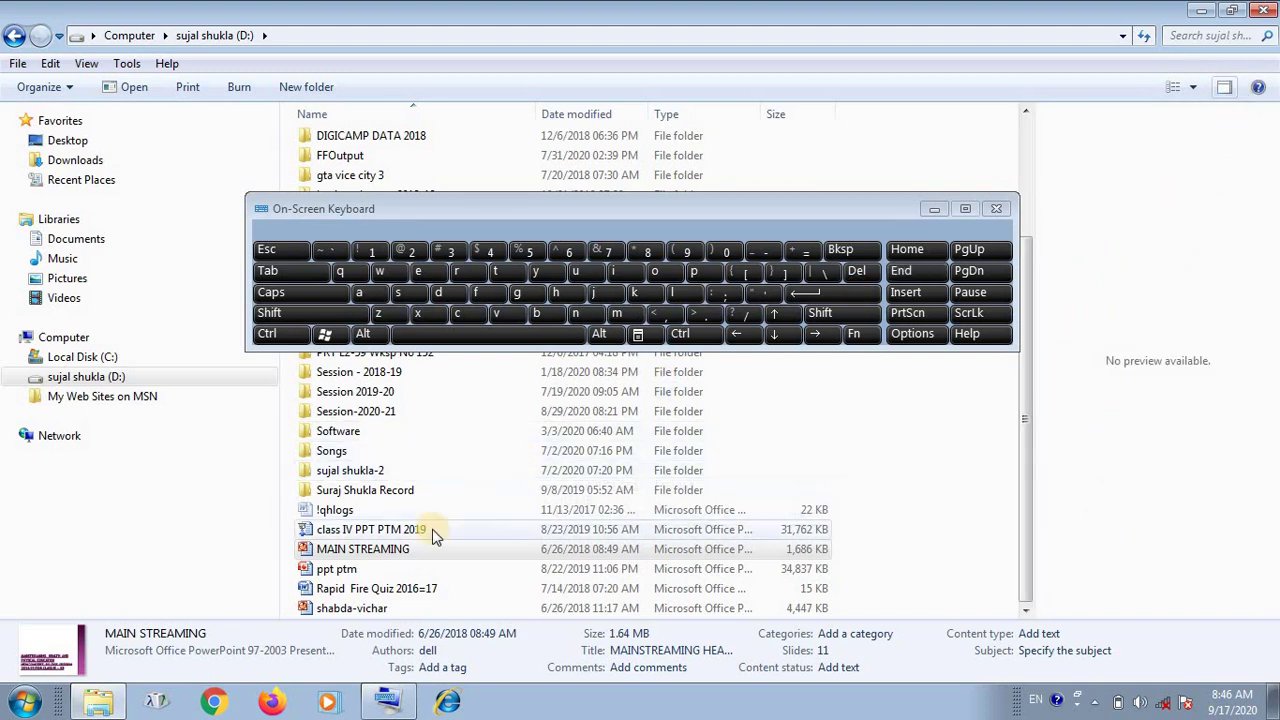
{"action": "left_click", "coordinate": [342, 590]}
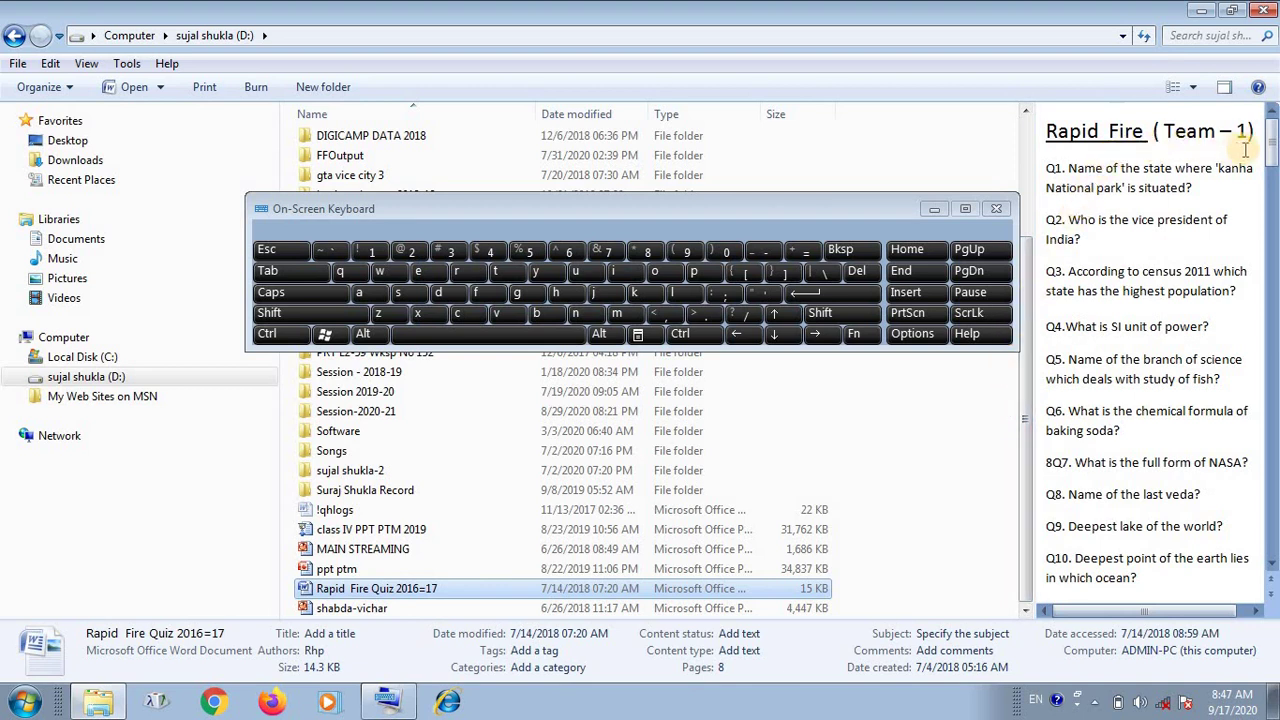
{"action": "left_click", "coordinate": [1083, 263]}
{"action": "left_click_drag", "start_coordinate": [1062, 225], "coordinate": [1170, 330]}
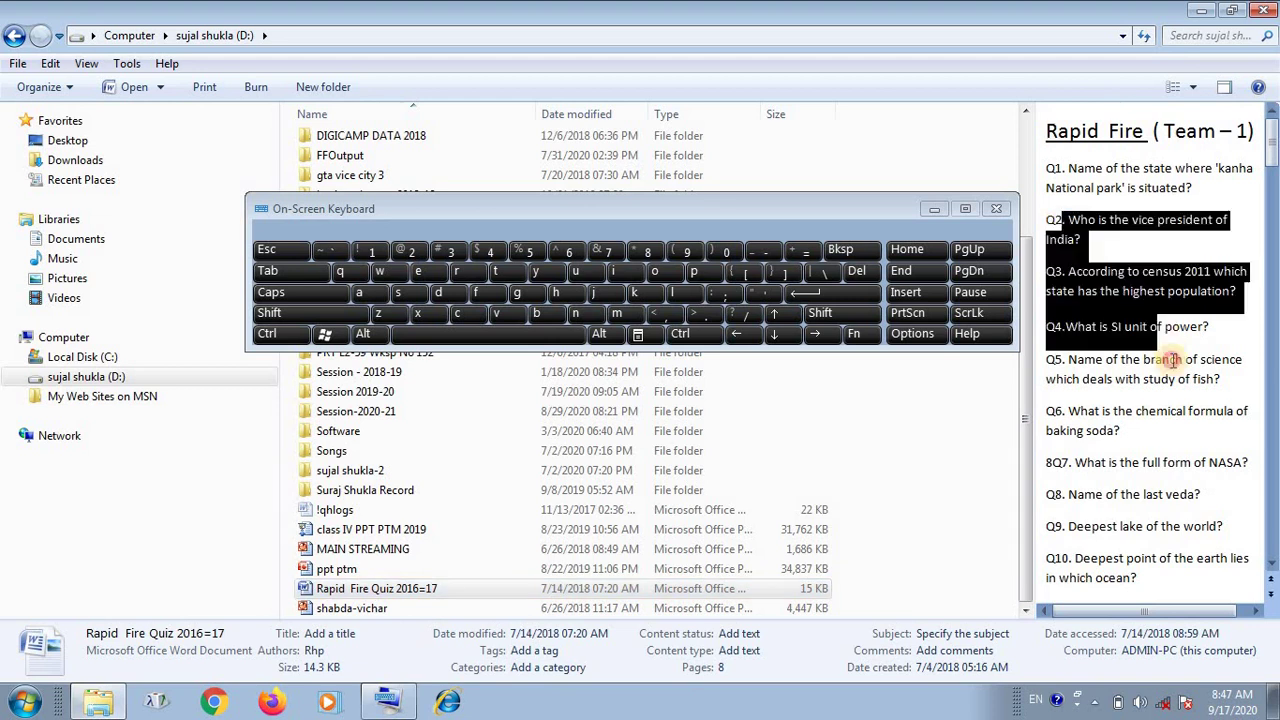
{"action": "left_click", "coordinate": [345, 571]}
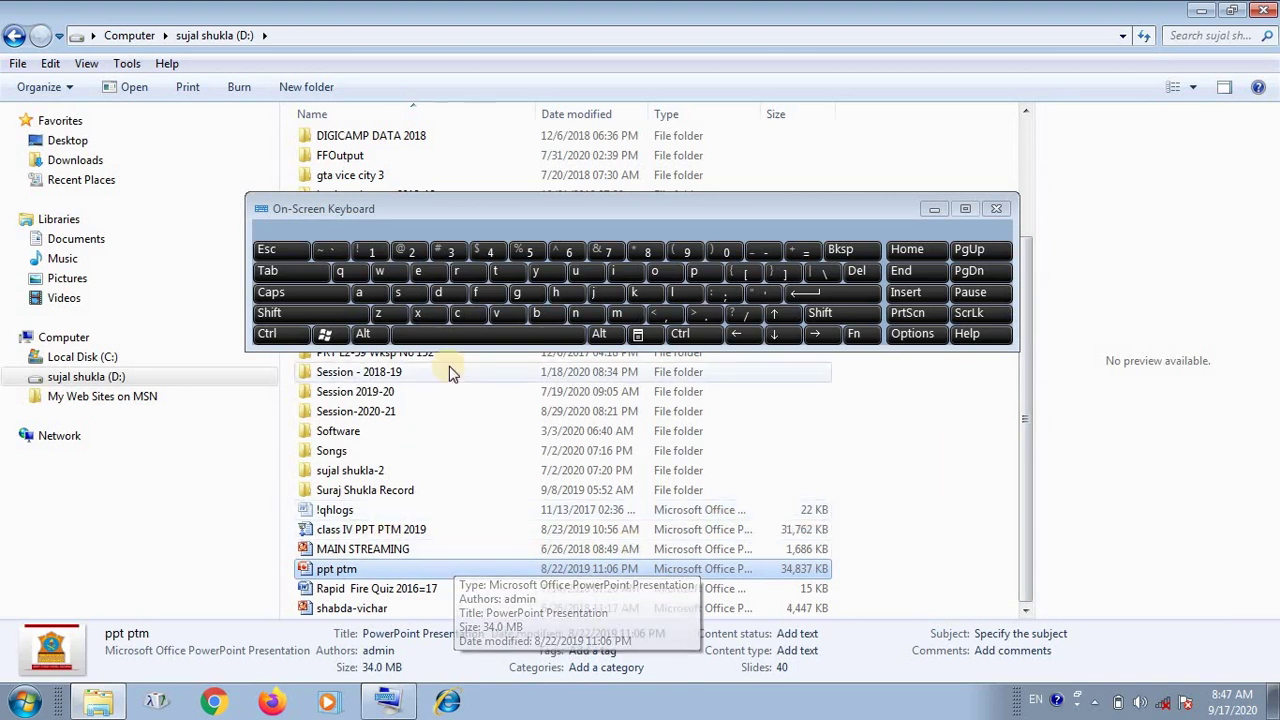
Minimize the On-Screen Keyboard, look through the folder list of drive D: up to its start, and close the window
{"action": "left_click", "coordinate": [939, 218]}
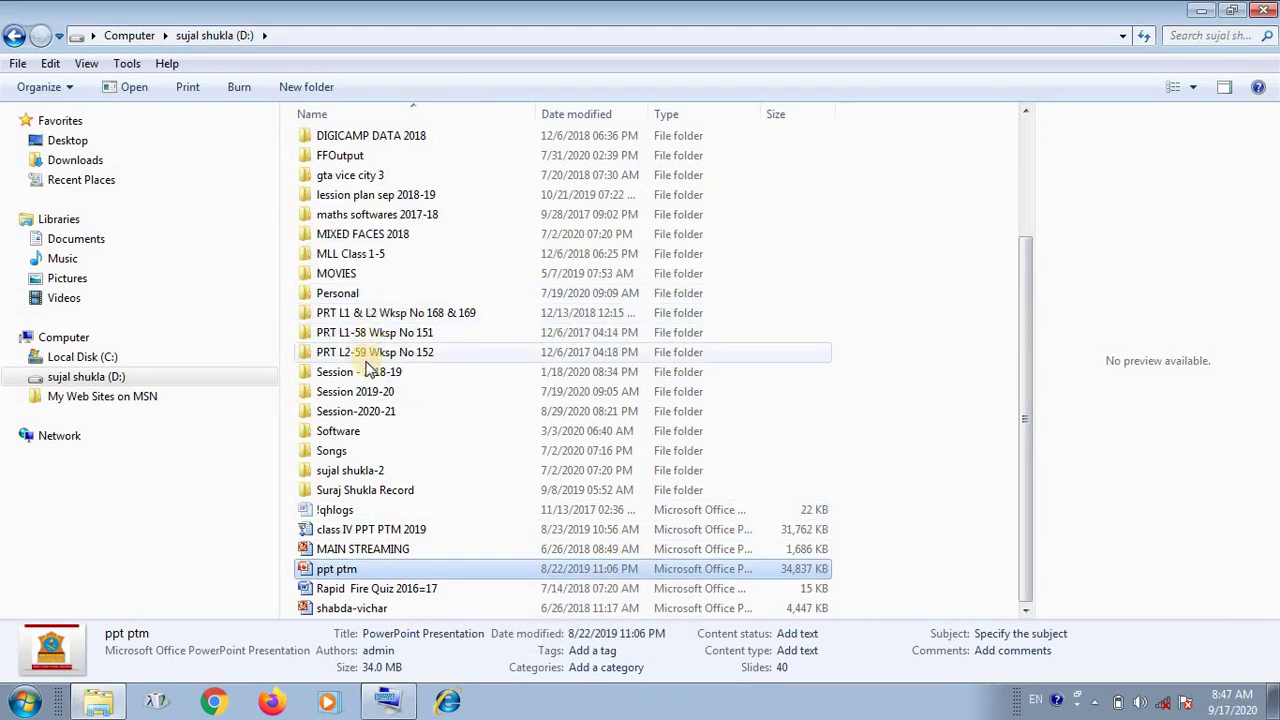
{"action": "scroll", "coordinate": [362, 388], "scroll_direction": "up", "scroll_amount": 2}
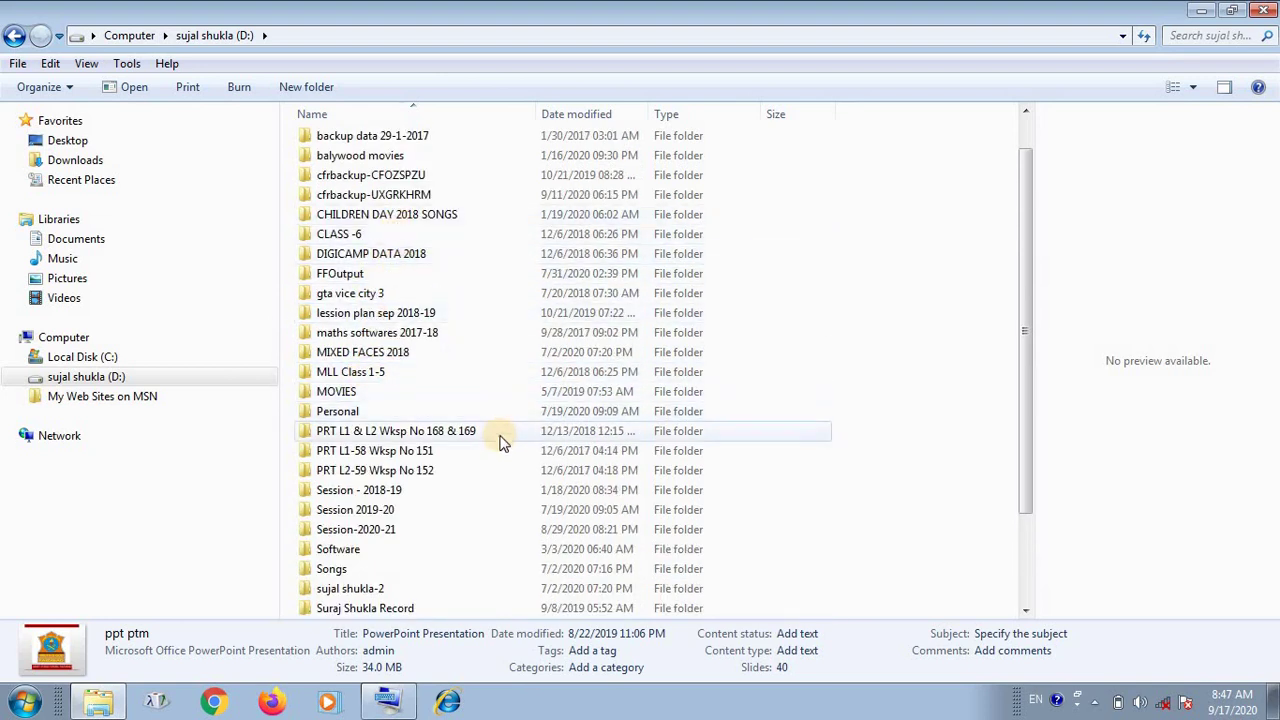
{"action": "scroll", "coordinate": [510, 400], "scroll_direction": "up", "scroll_amount": 1}
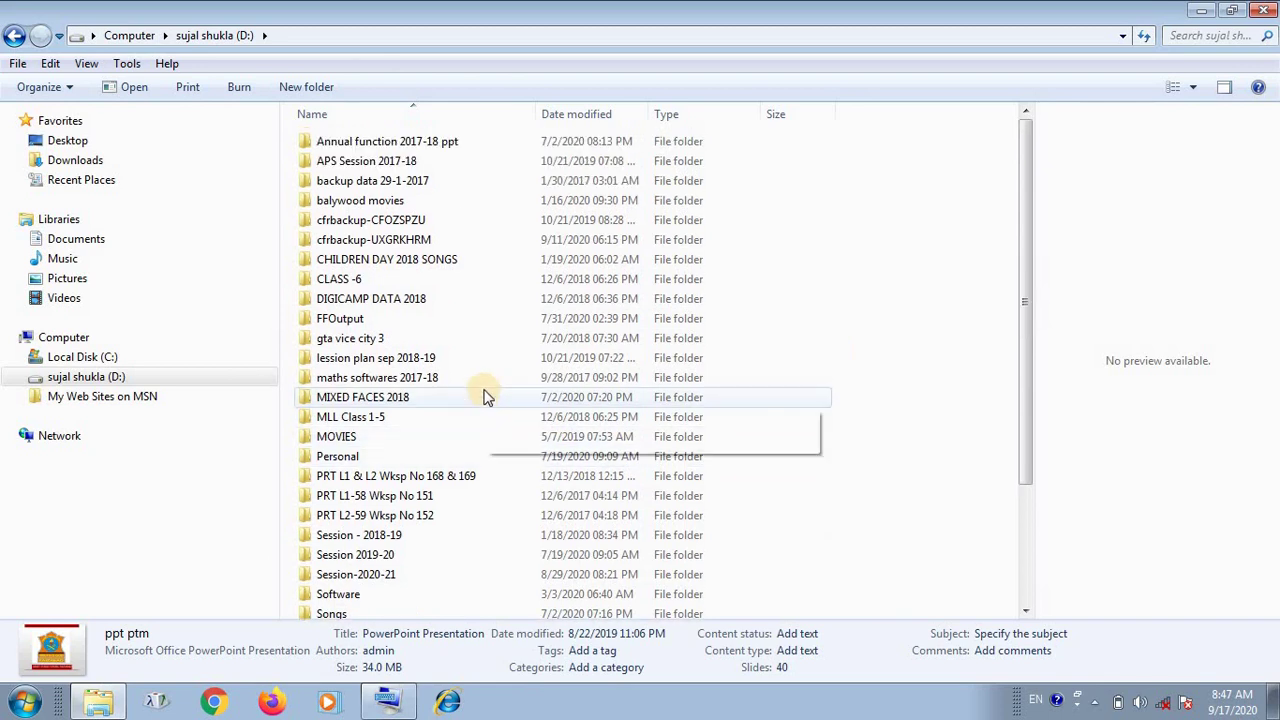
{"action": "left_click", "coordinate": [1266, 12]}
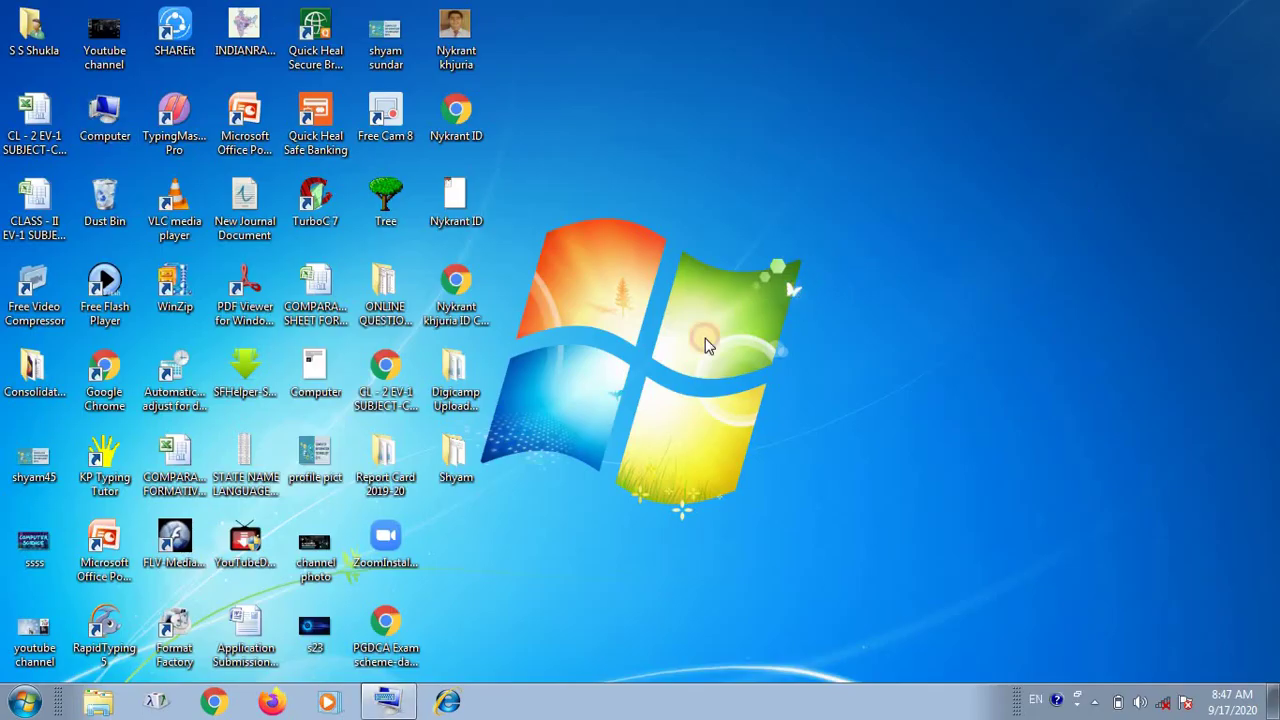
Reopen Computer from the desktop and display its drives as Large Icons
{"action": "double_click", "coordinate": [105, 125]}
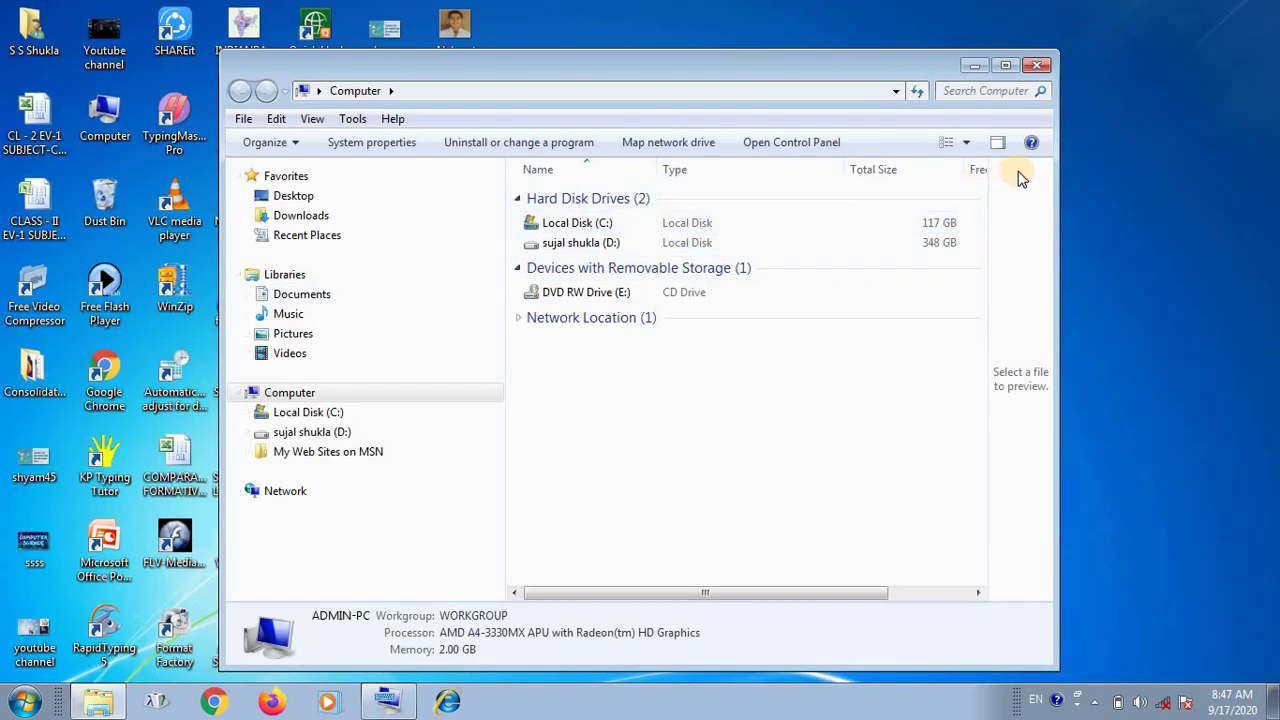
{"action": "left_click", "coordinate": [970, 146]}
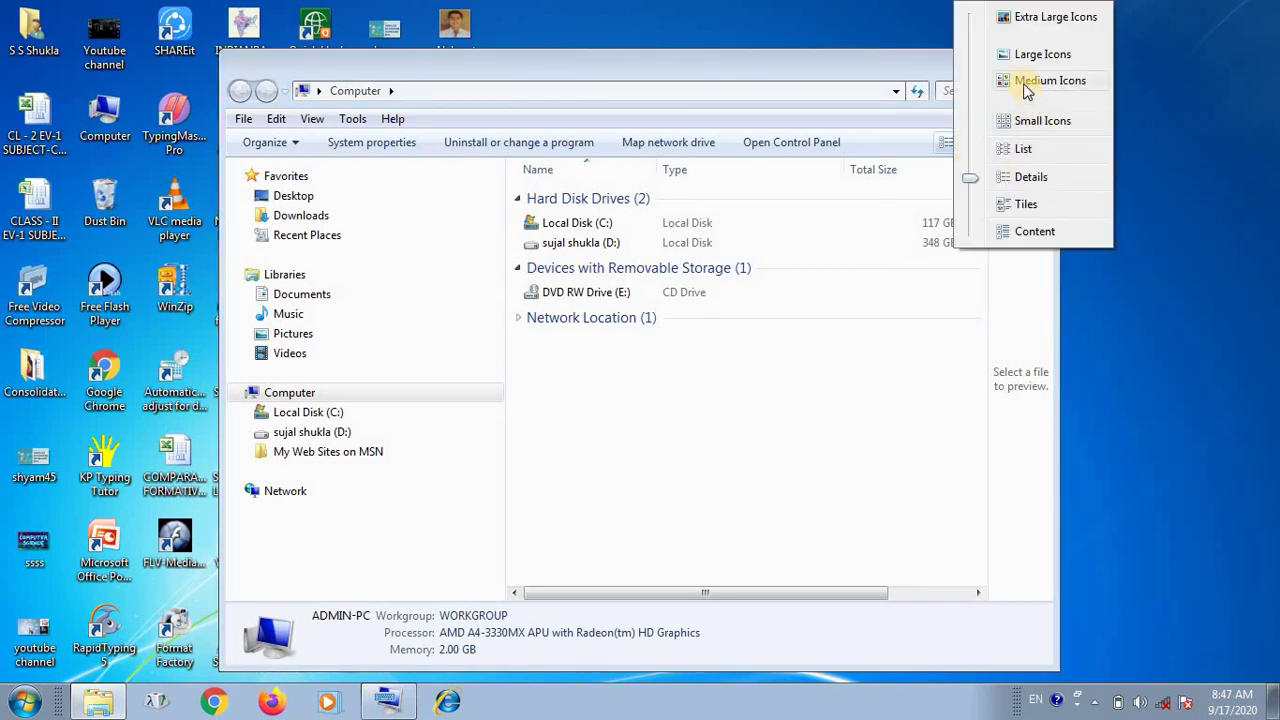
{"action": "left_click", "coordinate": [1036, 58]}
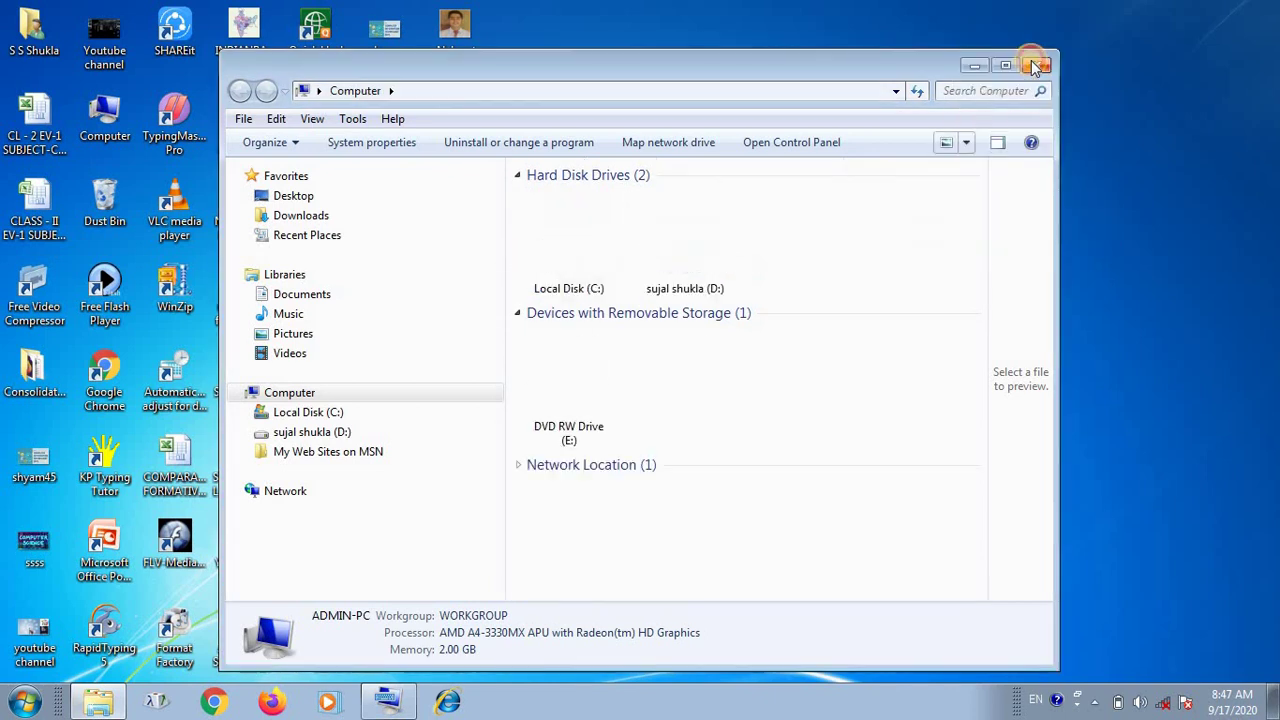
Display the Computer drives as Medium Icons and hide the preview pane
{"action": "left_click", "coordinate": [970, 146]}
{"action": "left_click", "coordinate": [977, 167]}
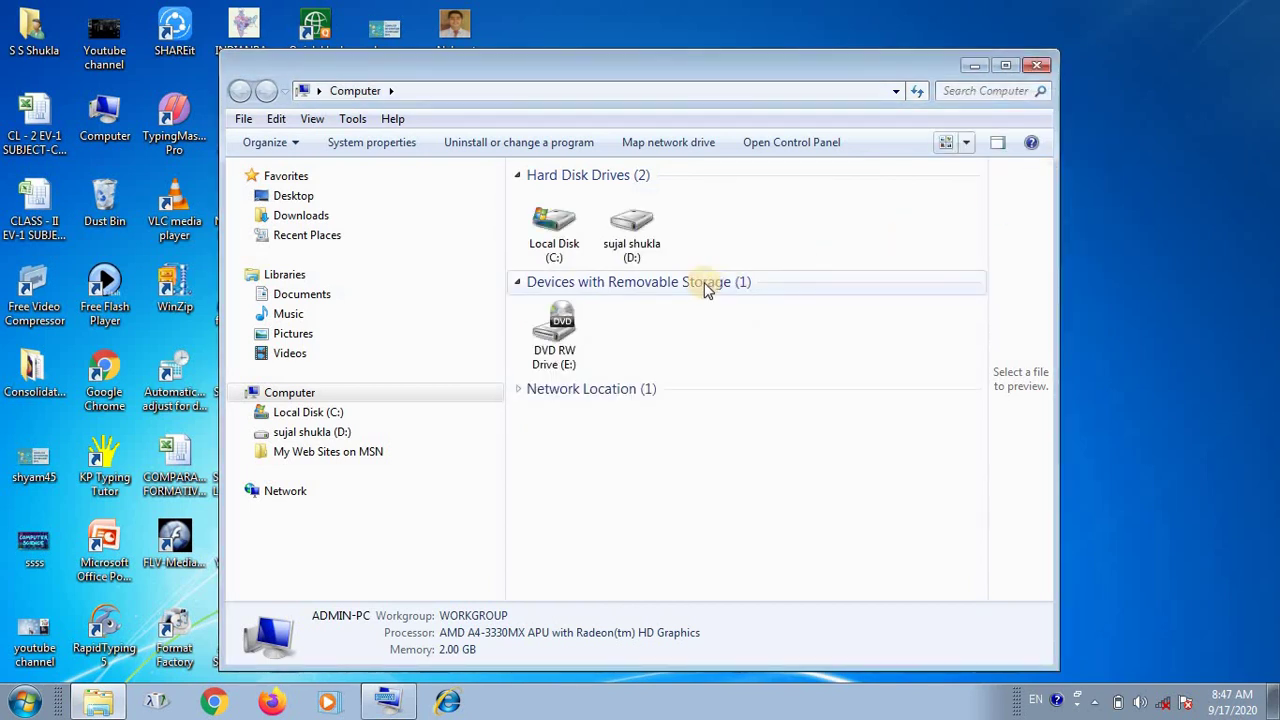
{"action": "left_click", "coordinate": [998, 143]}
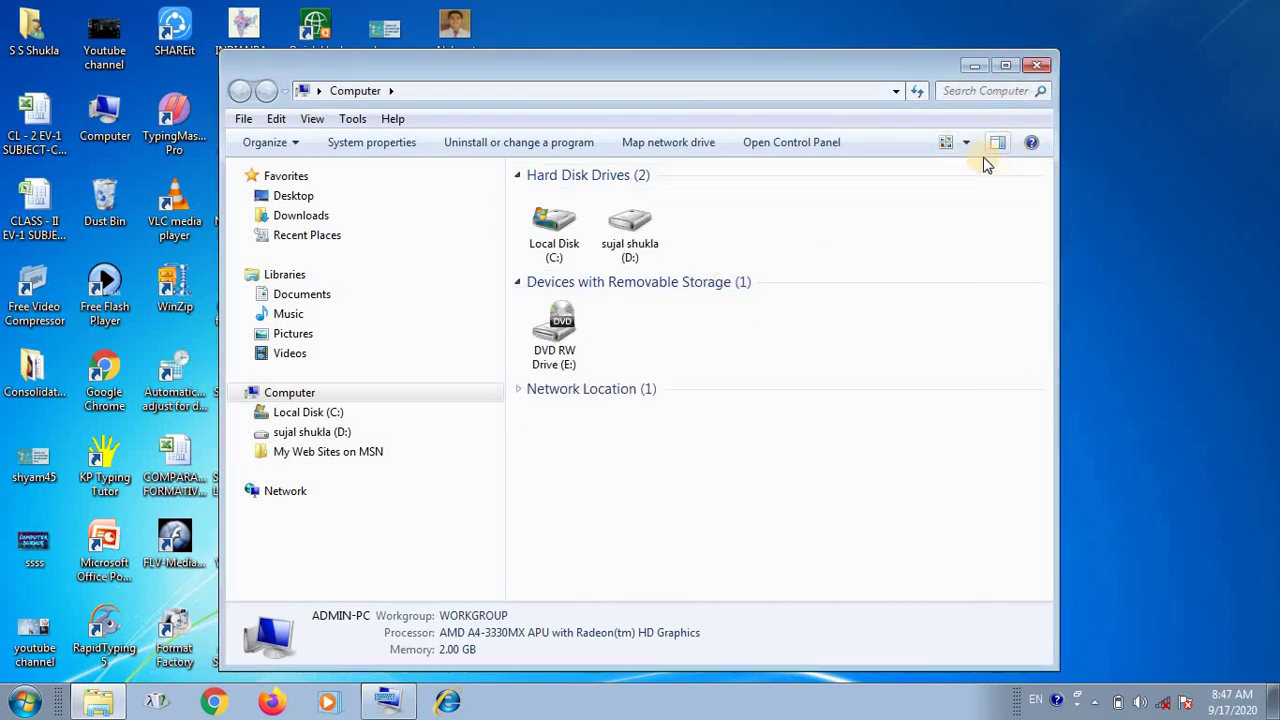
Display the Computer drives as Small Icons and change them to Large Icons
{"action": "left_click", "coordinate": [967, 145]}
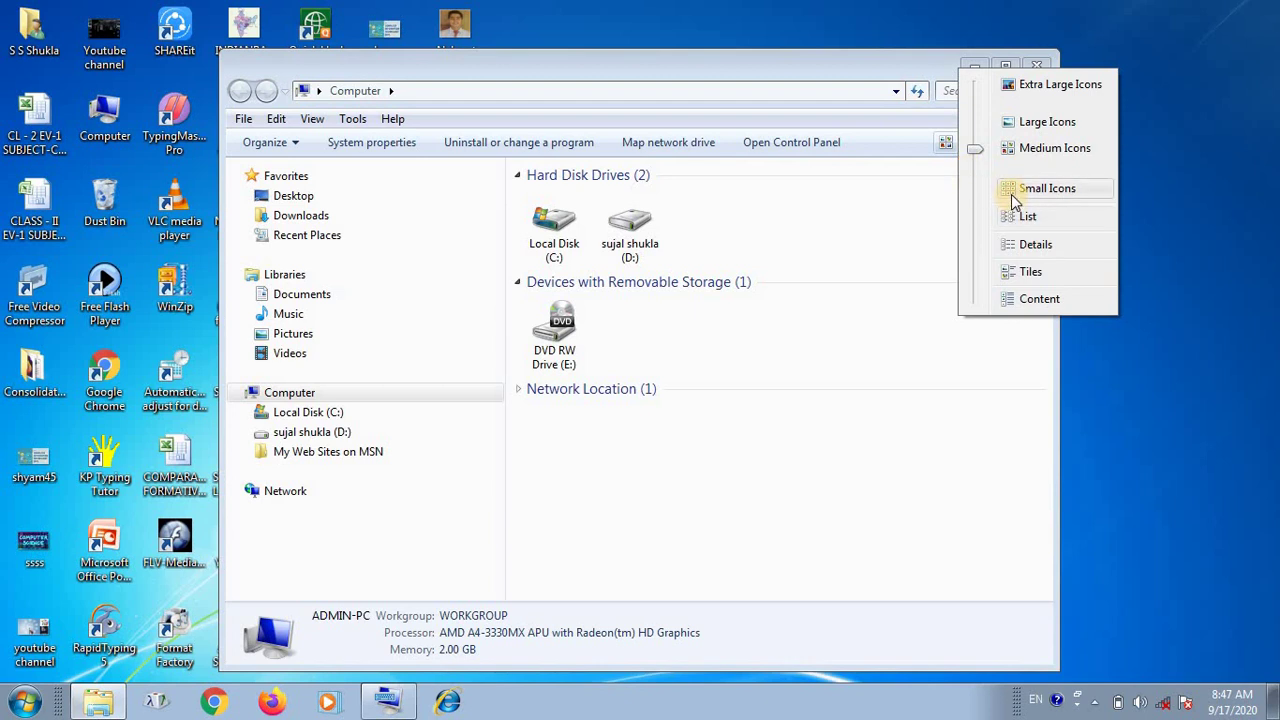
{"action": "left_click", "coordinate": [1011, 194]}
{"action": "left_click", "coordinate": [966, 145]}
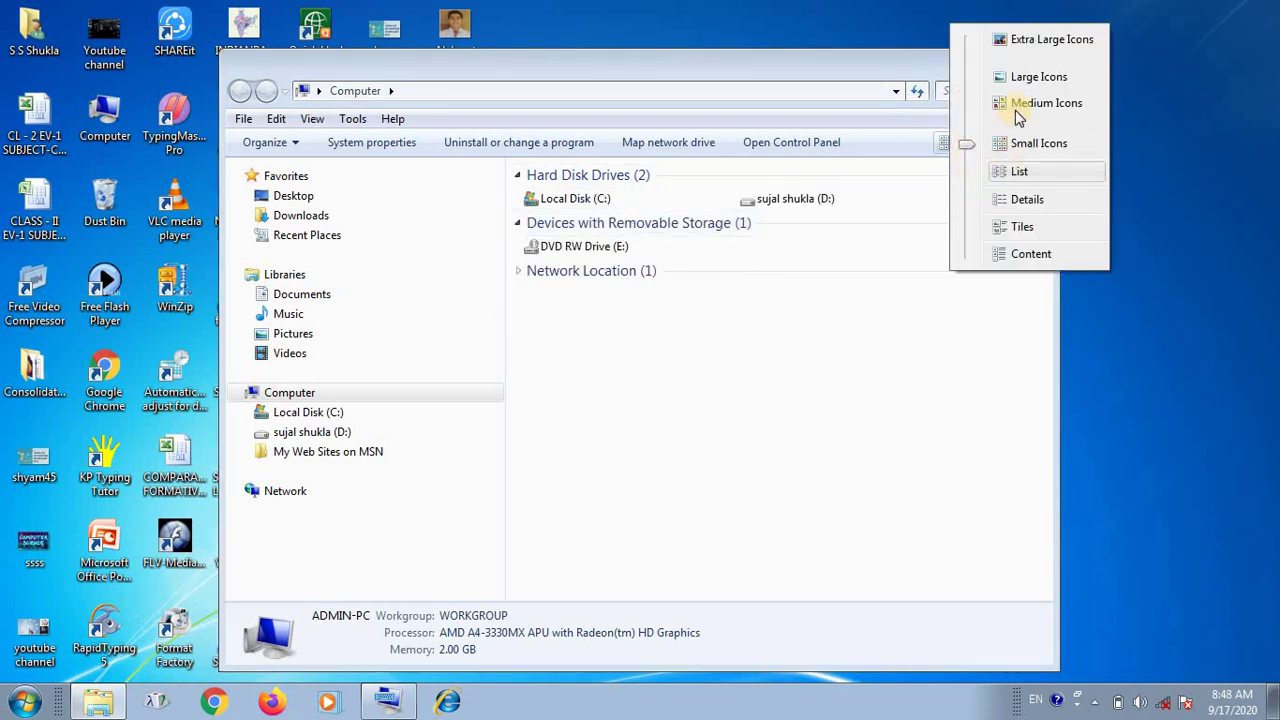
{"action": "left_click", "coordinate": [1023, 78]}
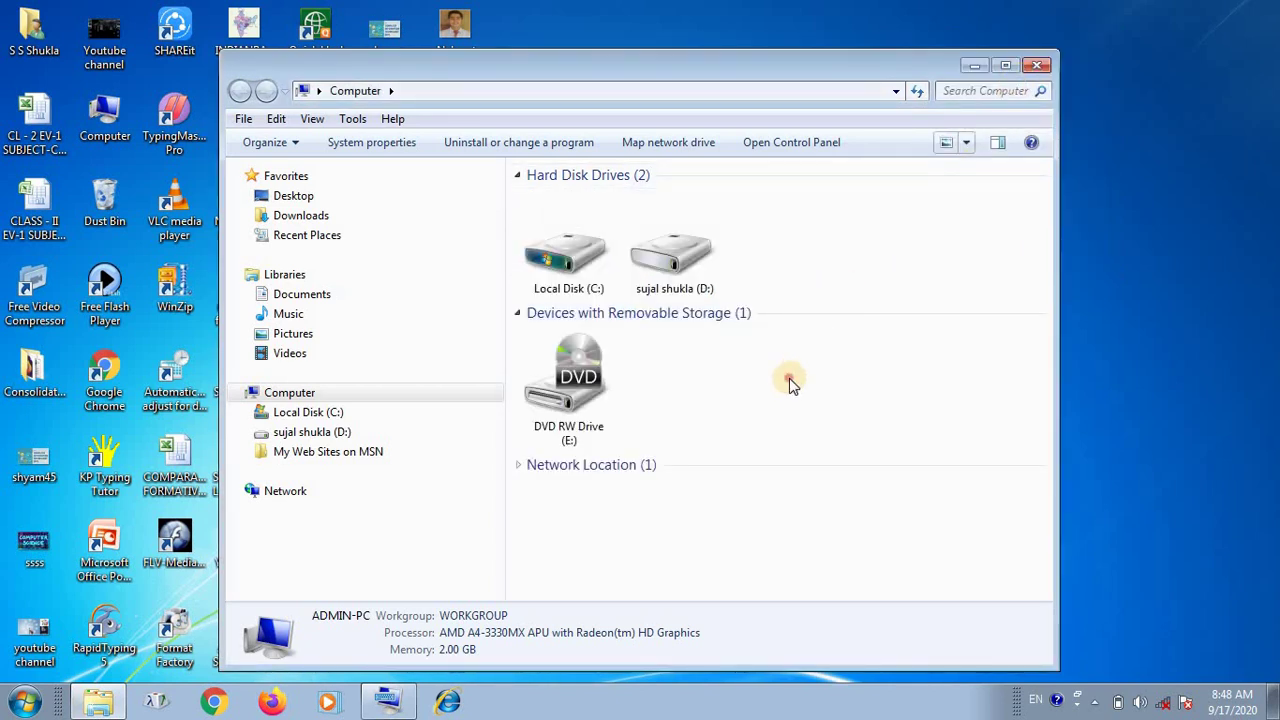
Select the folders from CLASS -6 to Songs on drive D: together, and close the window
{"action": "double_click", "coordinate": [690, 265]}
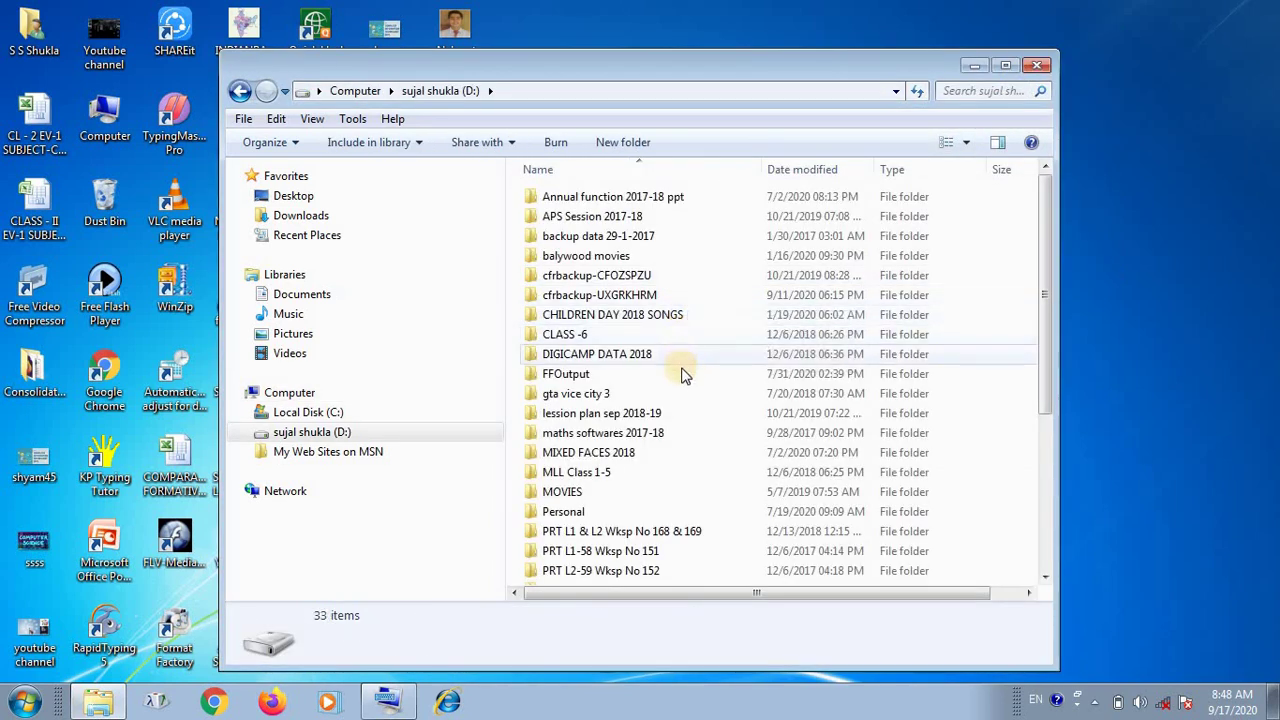
{"action": "scroll", "coordinate": [670, 387], "scroll_direction": "down", "scroll_amount": 2}
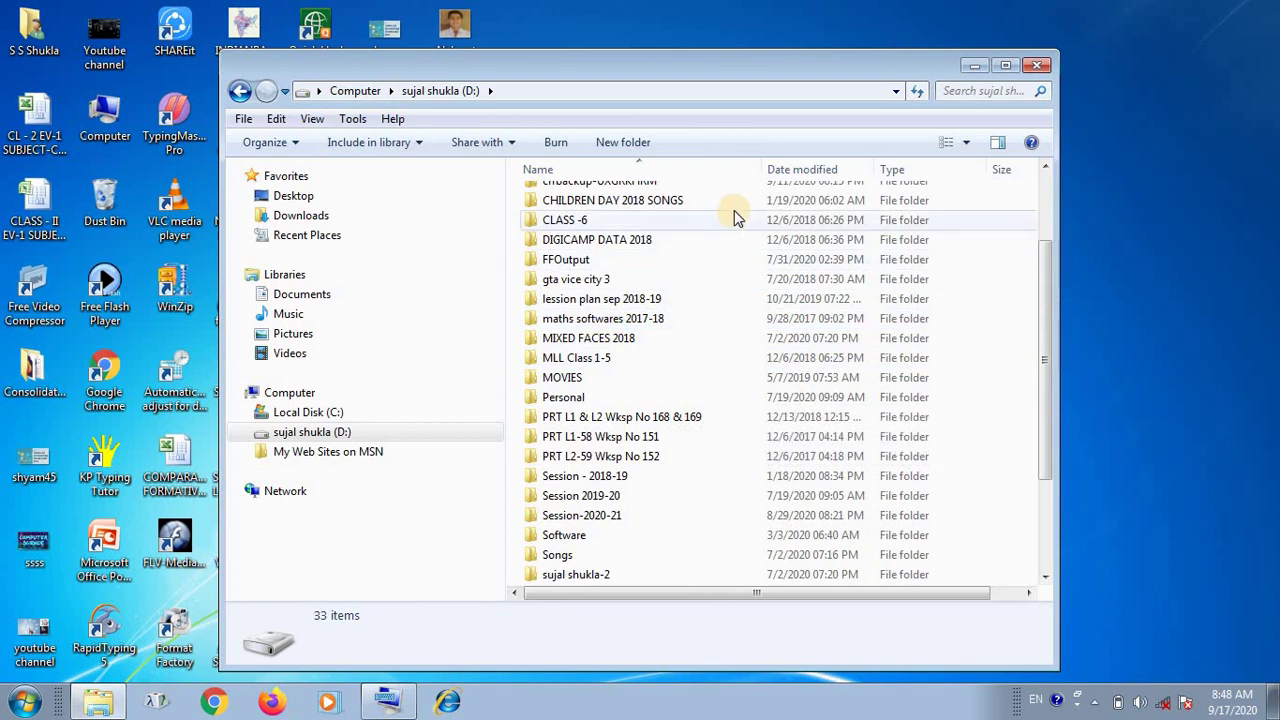
{"action": "left_click_drag", "start_coordinate": [994, 214], "coordinate": [501, 528]}
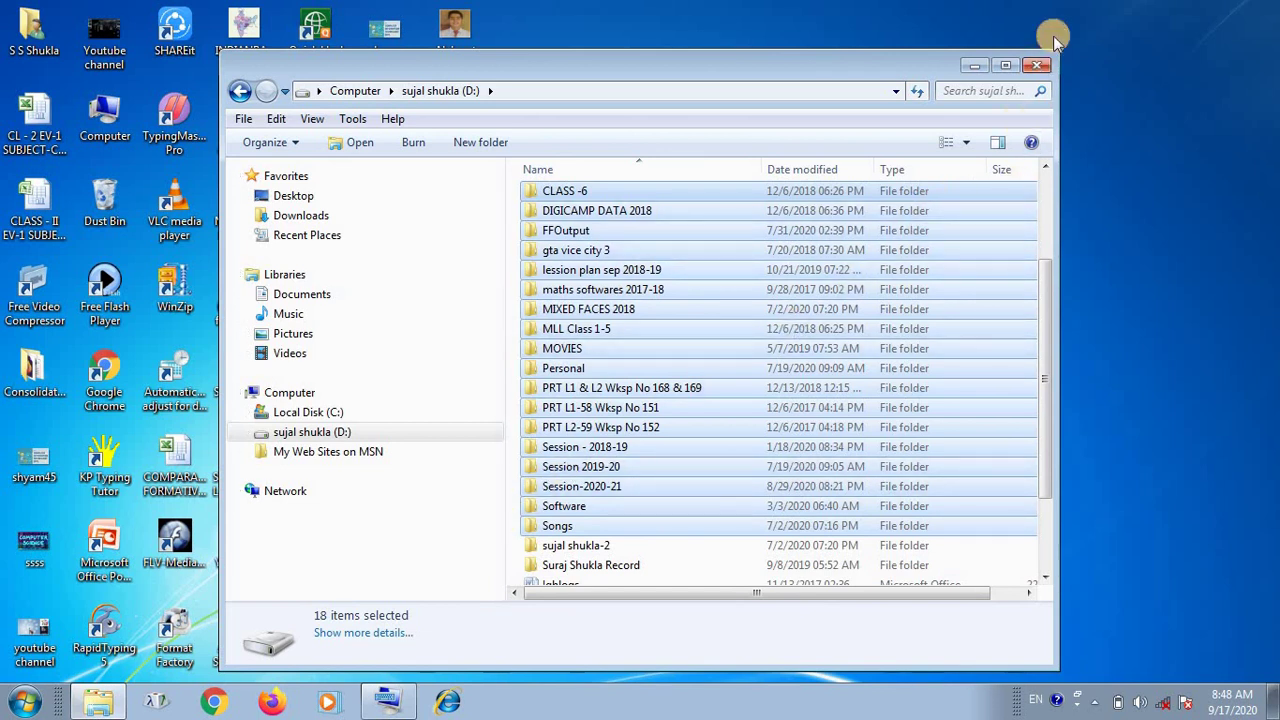
{"action": "left_click", "coordinate": [1046, 67]}
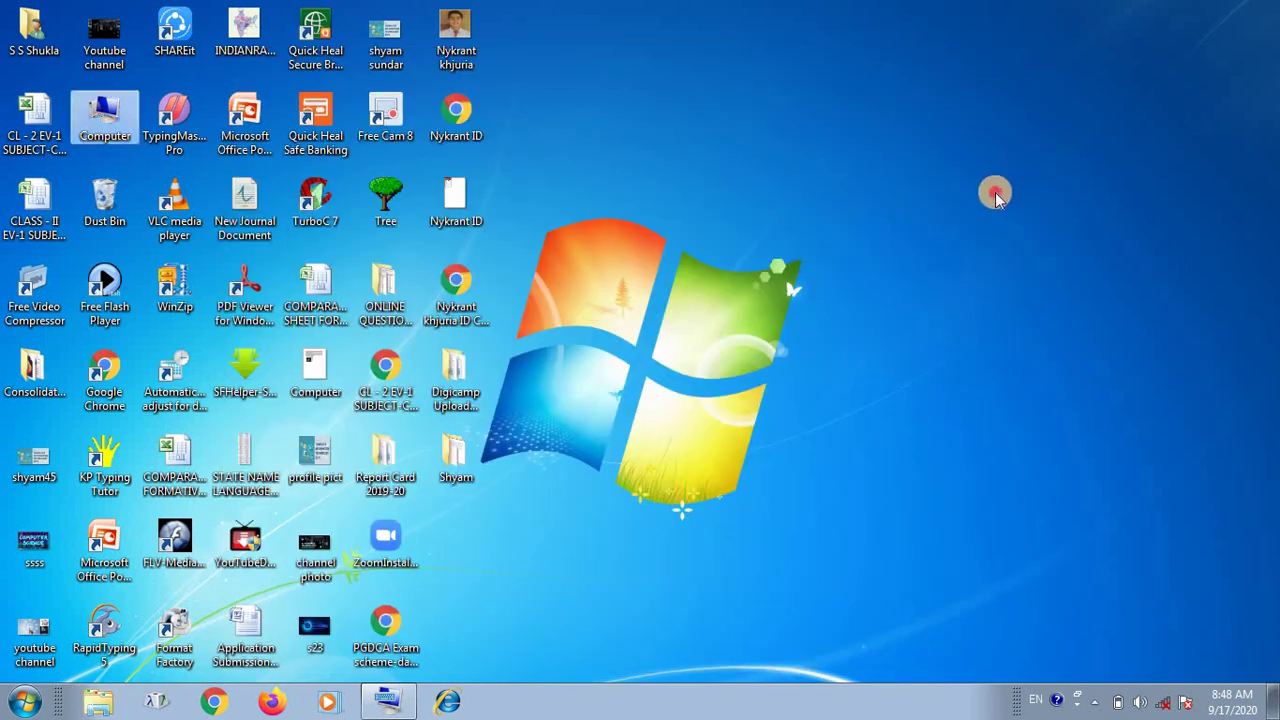
Select the block of desktop icons from TypingMaster Pro to Report Card 2019-20 together and clear the selection
{"action": "left_click_drag", "start_coordinate": [620, 62], "coordinate": [152, 463]}
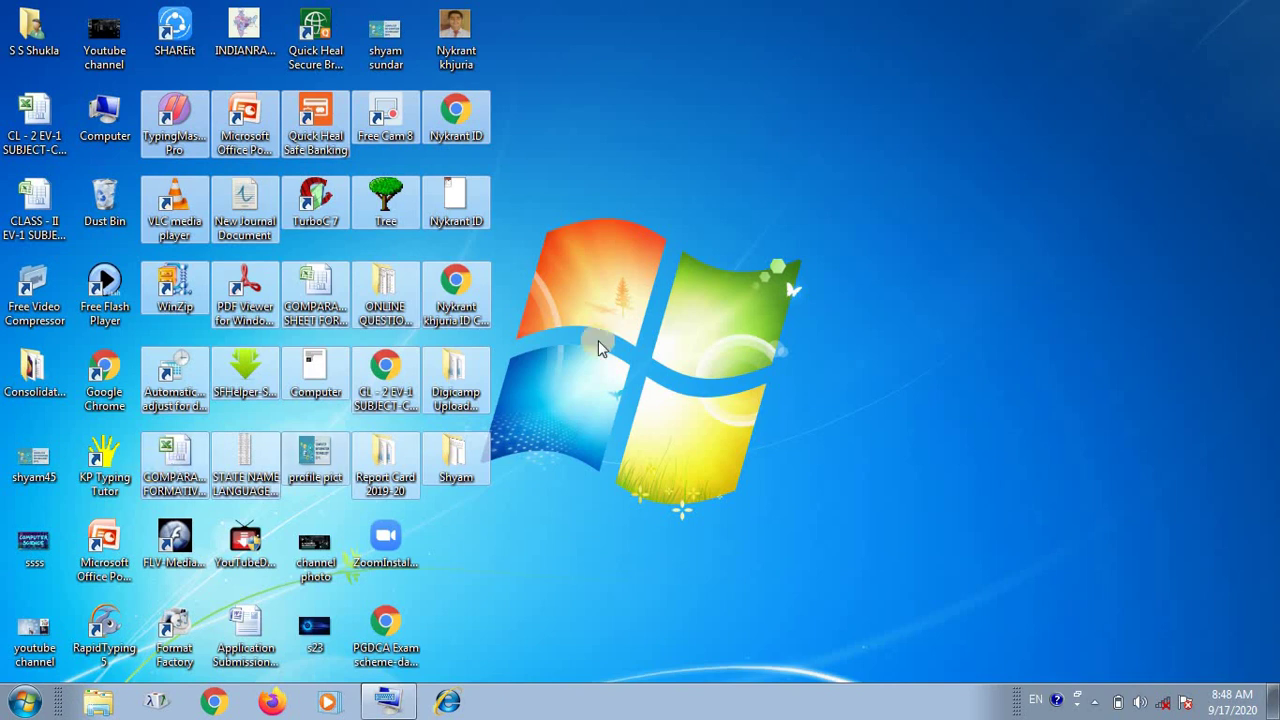
{"action": "left_click", "coordinate": [908, 162]}
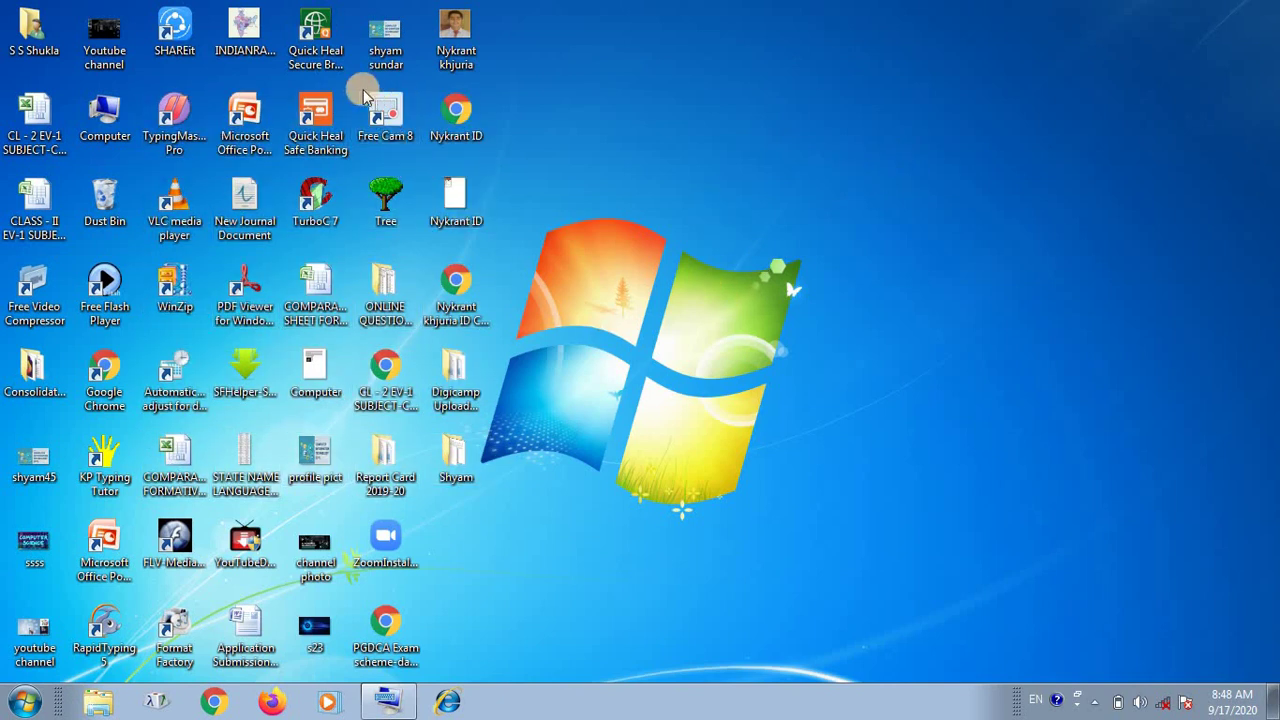
Restore the On-Screen Keyboard, place it clear of the desktop icons, and latch its Ctrl key
{"action": "left_click", "coordinate": [385, 706]}
{"action": "left_click_drag", "start_coordinate": [566, 214], "coordinate": [1012, 196]}
{"action": "left_click", "coordinate": [703, 322]}
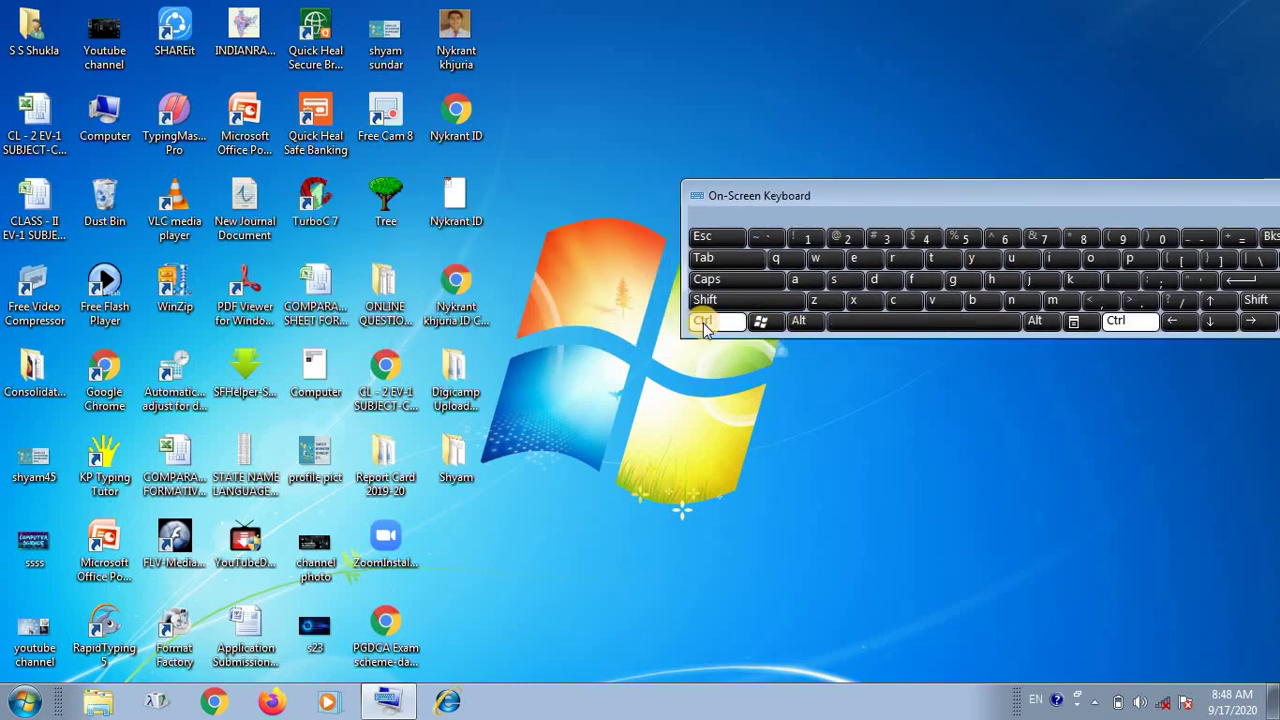
Select the ONLINE QUESTION PAPER 2020-21, Digicamp Uploaded Data and Report Card 2019-20 folders plus the ID file beside Free Cam 8, release Ctrl and clear the selection
{"action": "left_click", "coordinate": [380, 290], "text": "ctrl"}
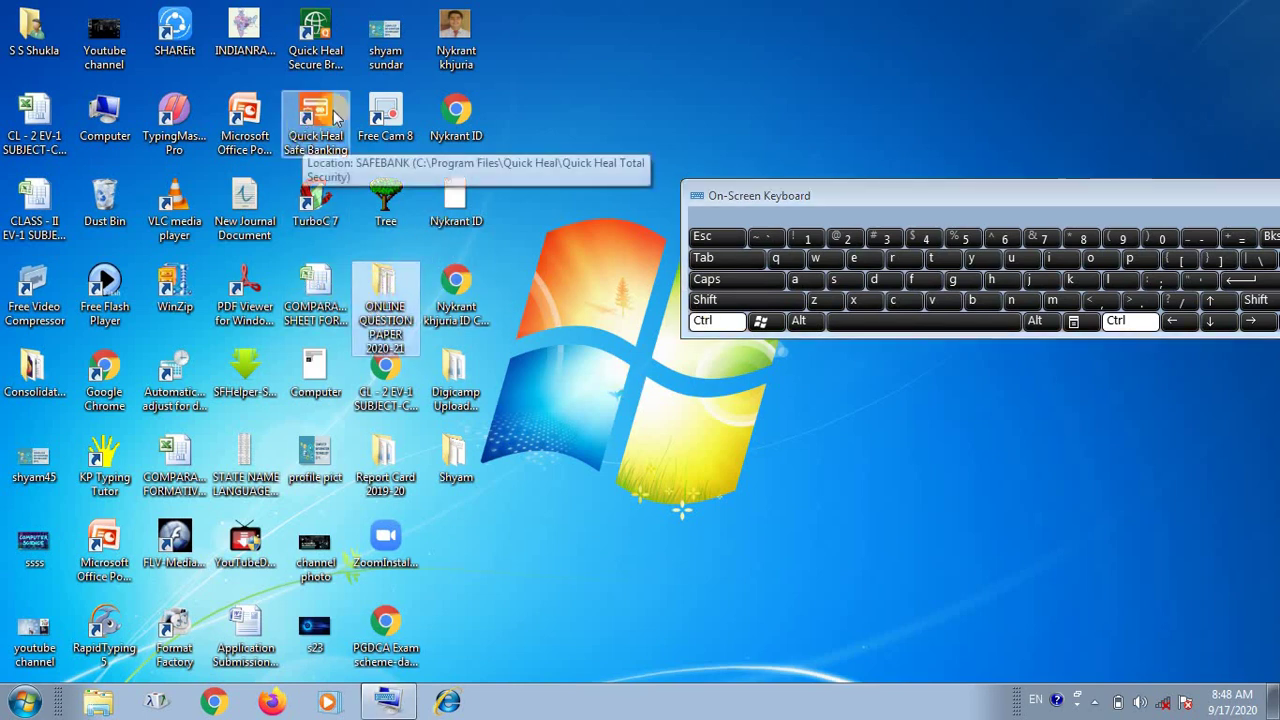
{"action": "left_click", "coordinate": [456, 118], "text": "ctrl"}
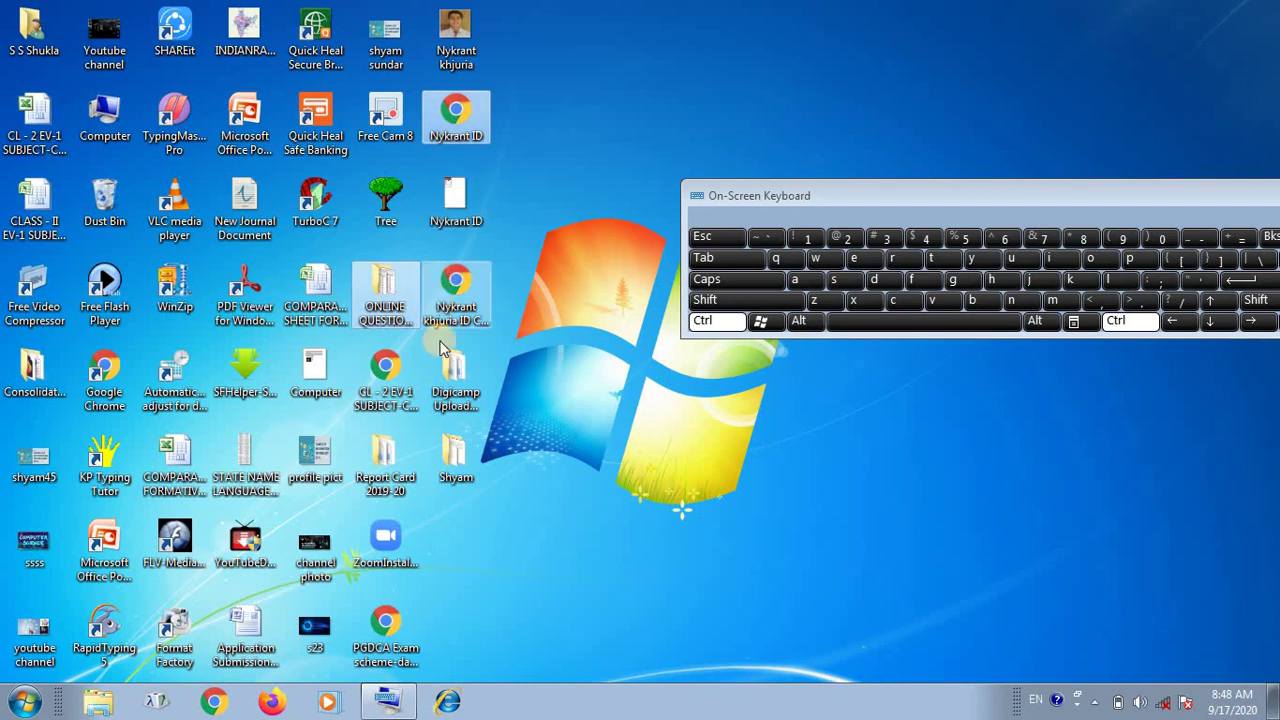
{"action": "left_click", "coordinate": [456, 400], "text": "ctrl"}
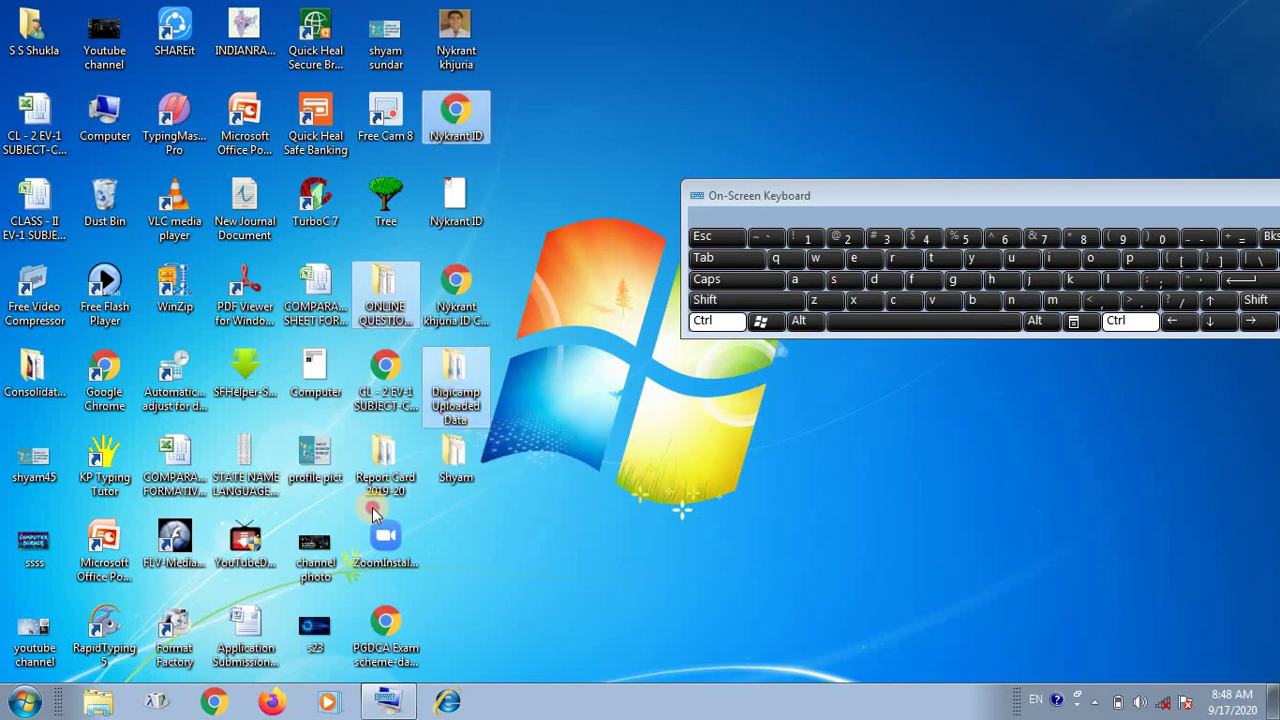
{"action": "left_click", "coordinate": [385, 458], "text": "ctrl"}
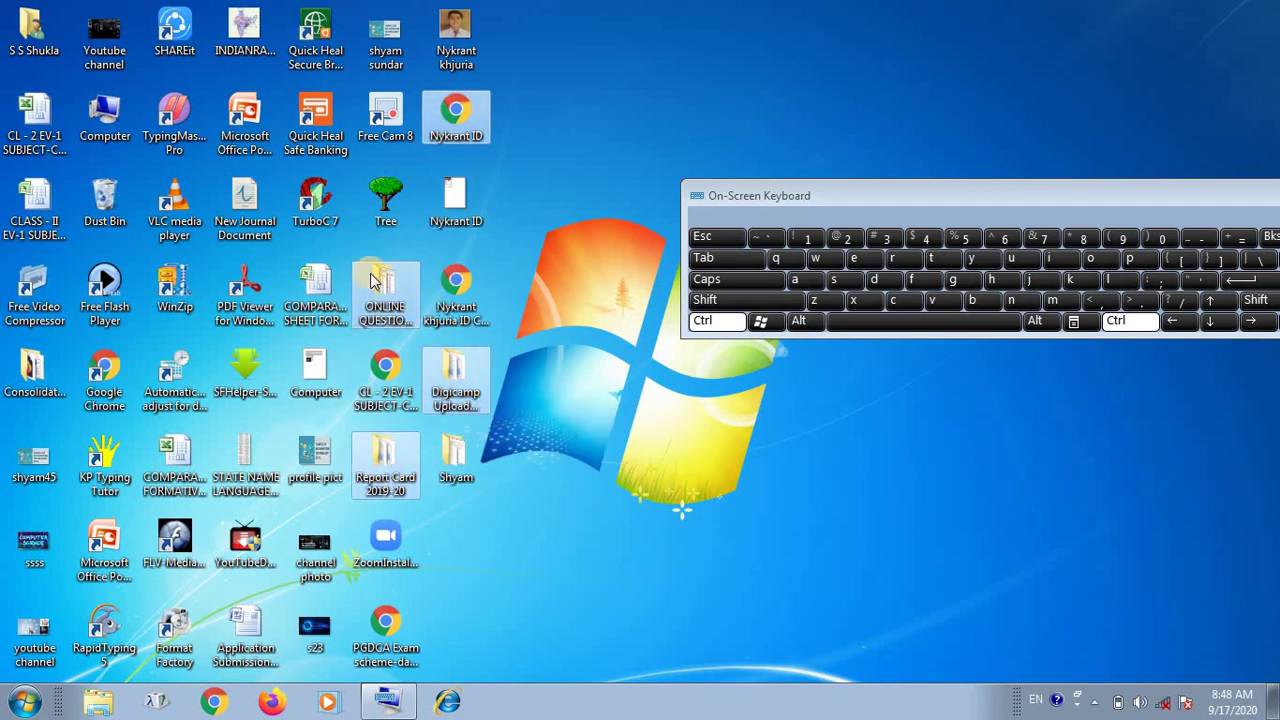
{"action": "left_click", "coordinate": [718, 321]}
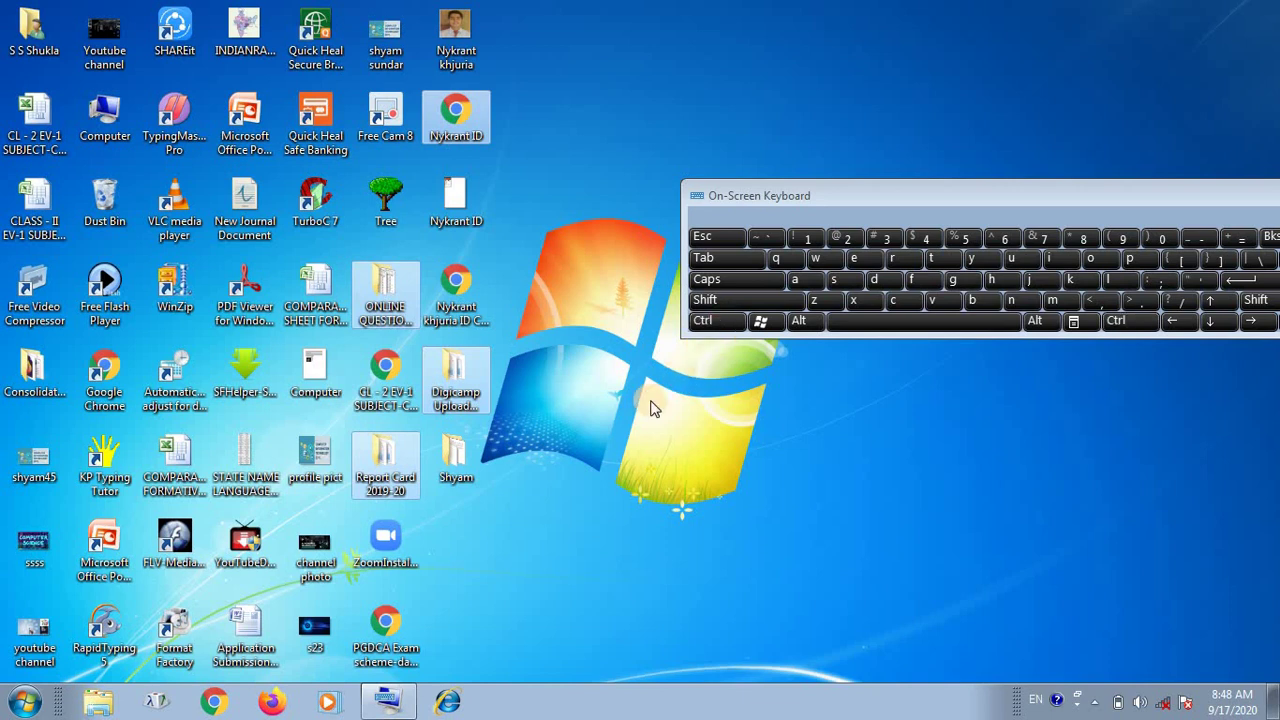
{"action": "left_click", "coordinate": [645, 405]}
Latch Shift on the On-Screen Keyboard and extend the desktop selection from Report Card 2019-20 row by row up to the very first icon
{"action": "left_click", "coordinate": [728, 302]}
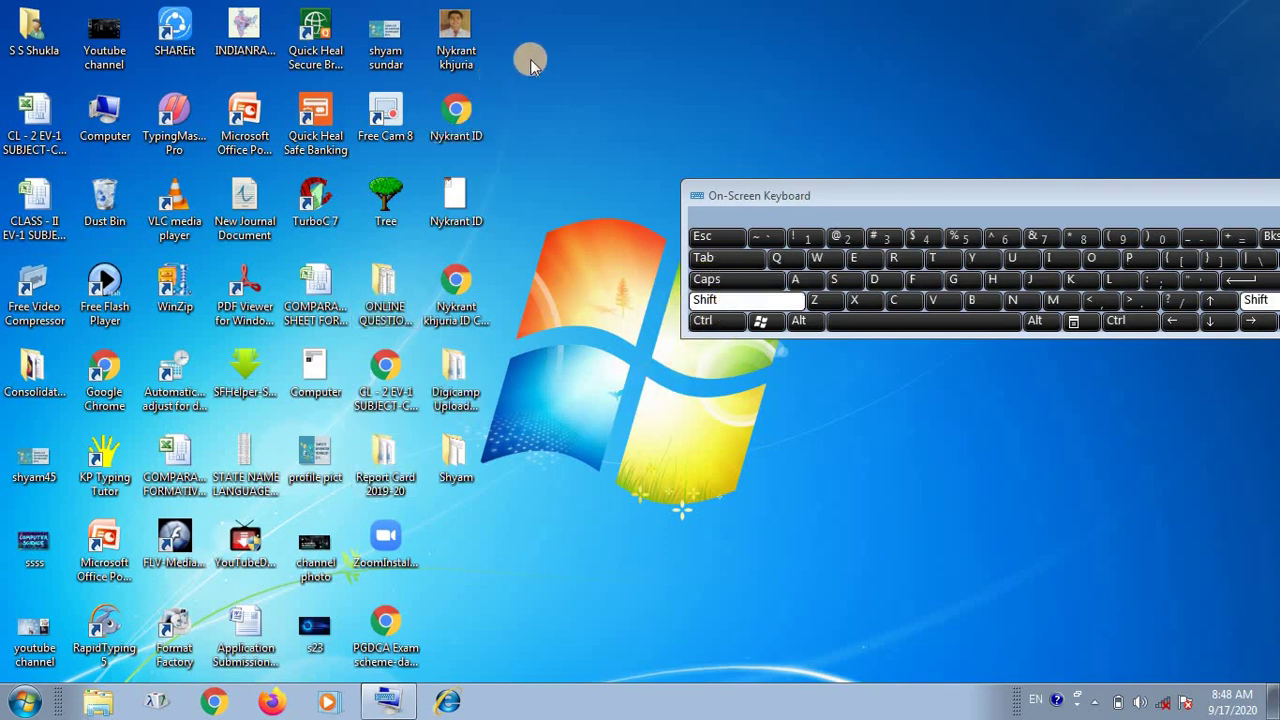
{"action": "left_click_drag", "start_coordinate": [530, 60], "coordinate": [547, 255]}
{"action": "left_click", "coordinate": [458, 201]}
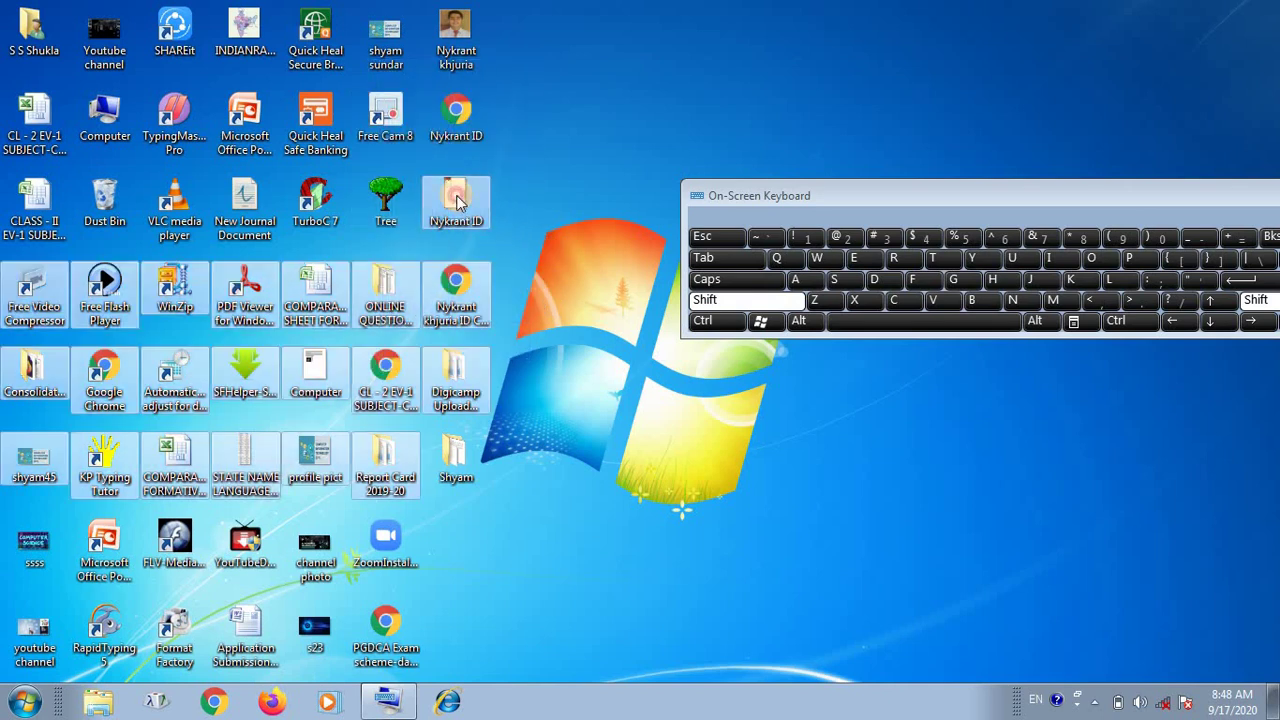
{"action": "left_click", "coordinate": [457, 113]}
{"action": "left_click", "coordinate": [455, 36]}
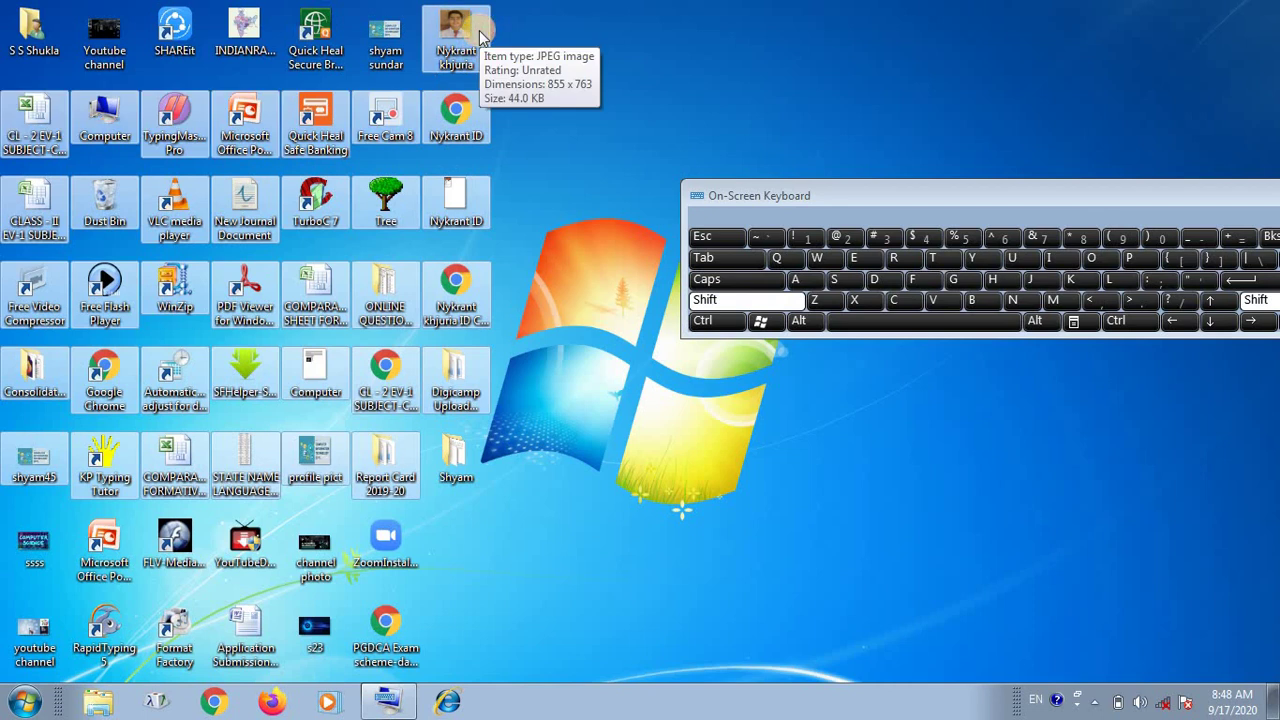
{"action": "left_click", "coordinate": [42, 42]}
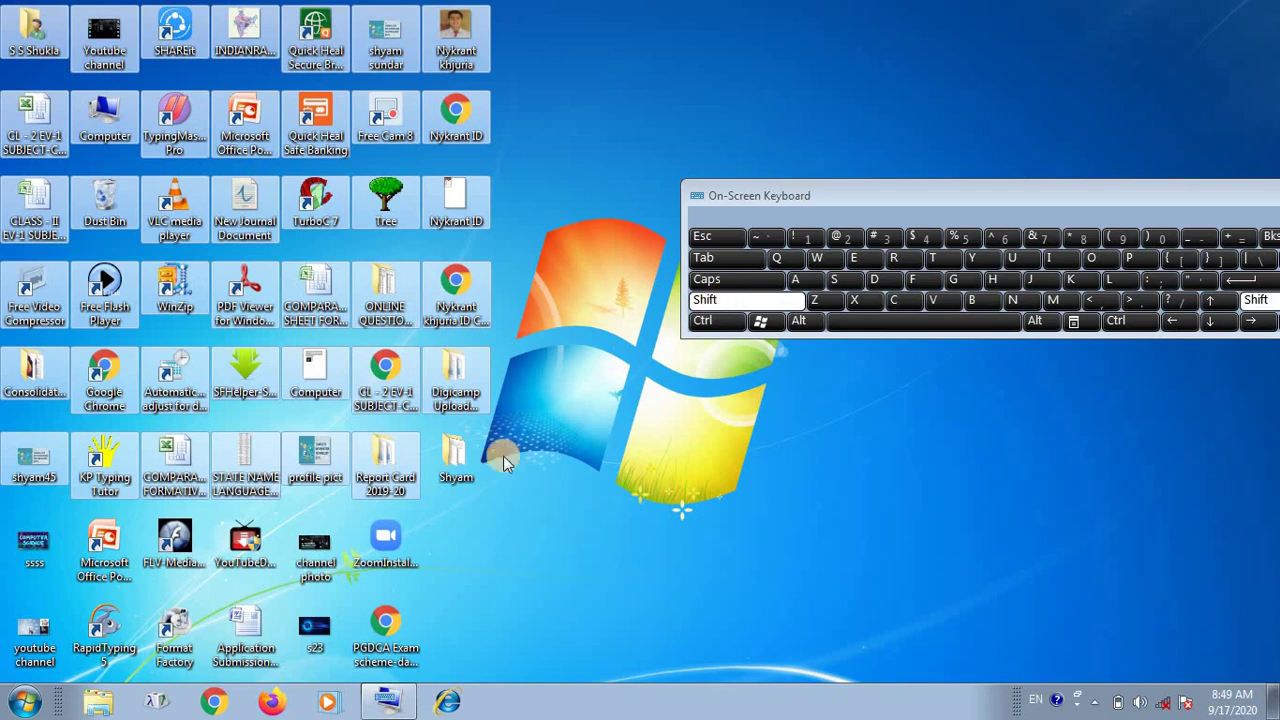
Extend the desktop selection from Report Card 2019-20 down to the PGDCA Exam scheme file and reduce it to that folder and its neighbour
{"action": "left_click", "coordinate": [383, 553]}
{"action": "left_click", "coordinate": [386, 636], "text": "shift"}
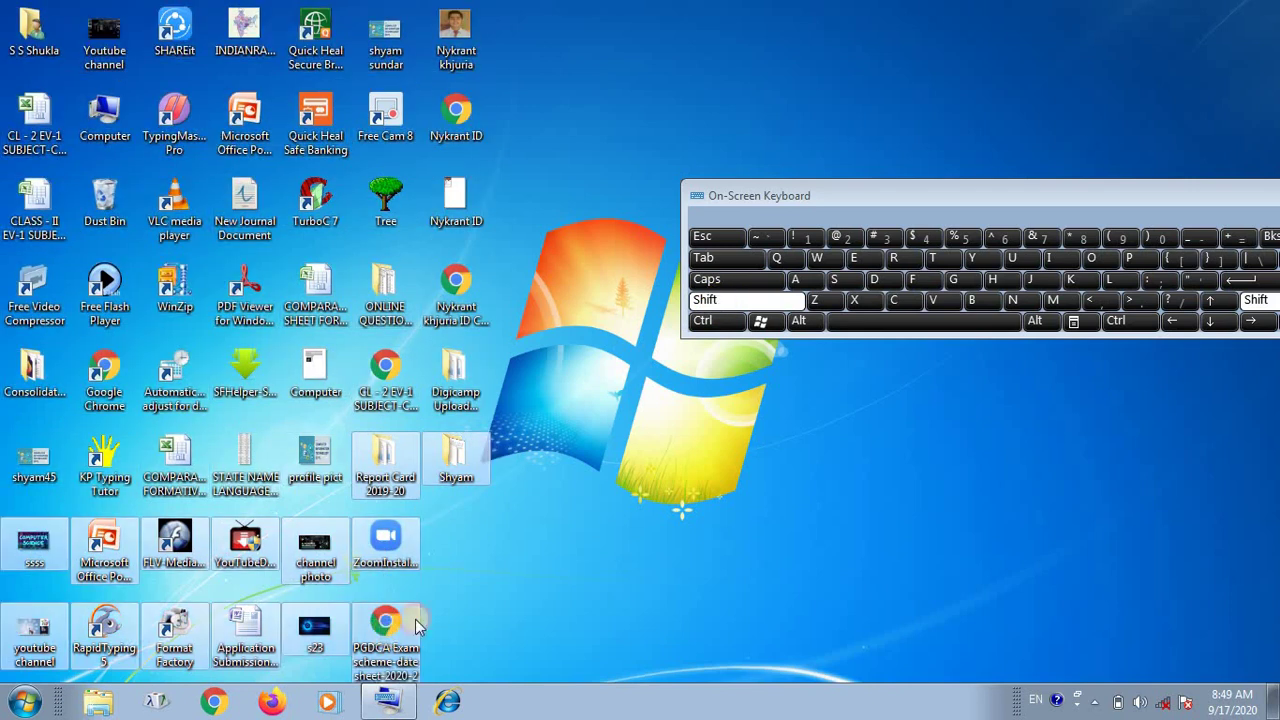
{"action": "left_click", "coordinate": [486, 455], "text": "shift"}
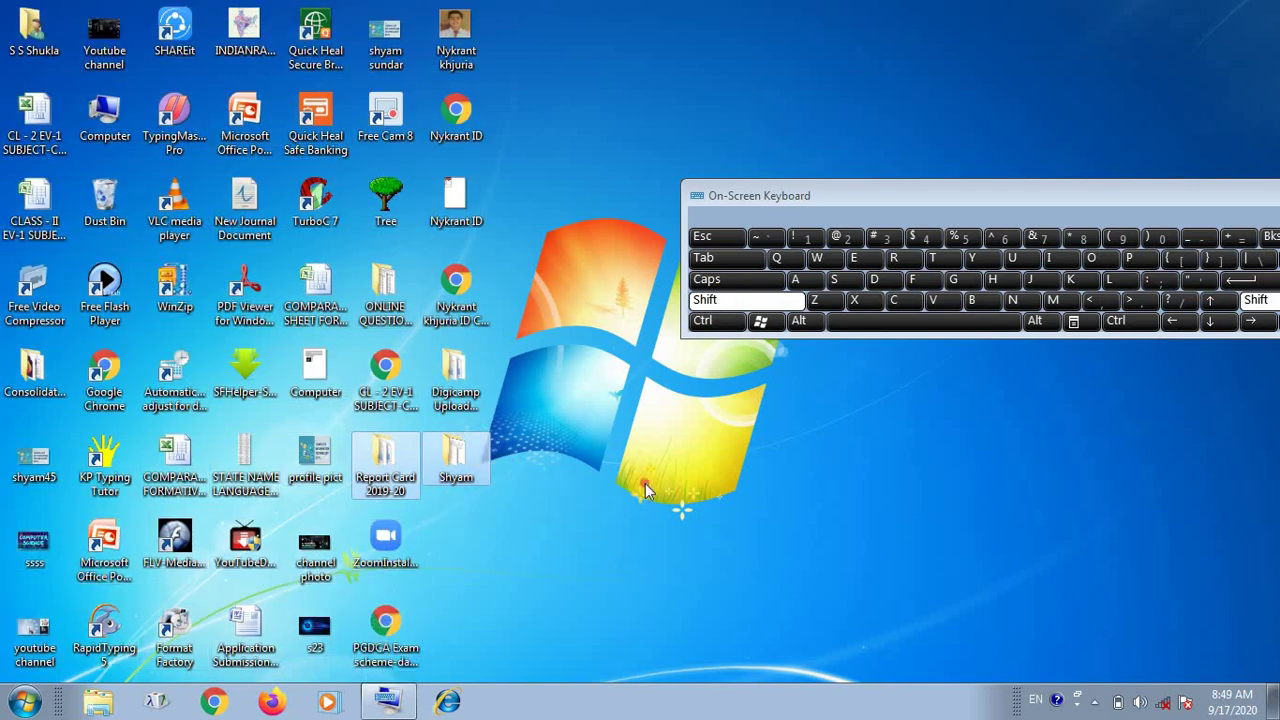
Release Shift on the On-Screen Keyboard, bring the keyboard fully into view, and close it
{"action": "left_click", "coordinate": [725, 300]}
{"action": "left_click_drag", "start_coordinate": [815, 197], "coordinate": [503, 191]}
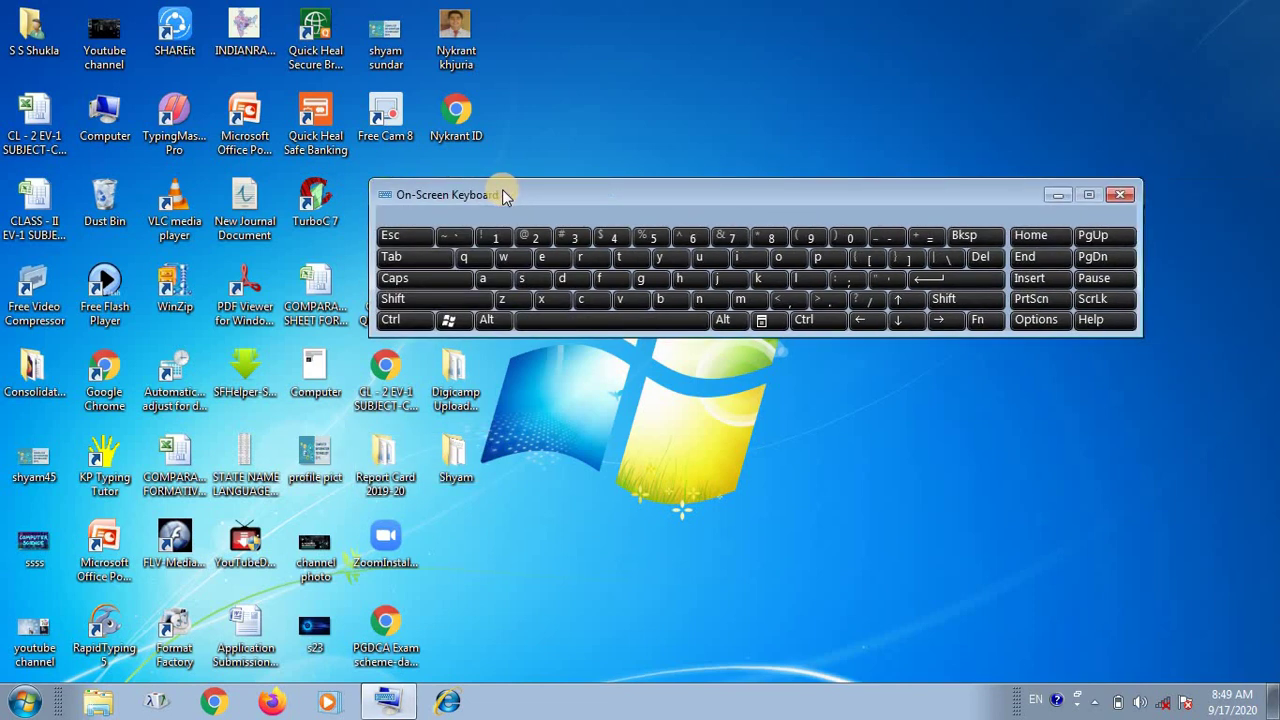
{"action": "left_click", "coordinate": [1121, 195]}
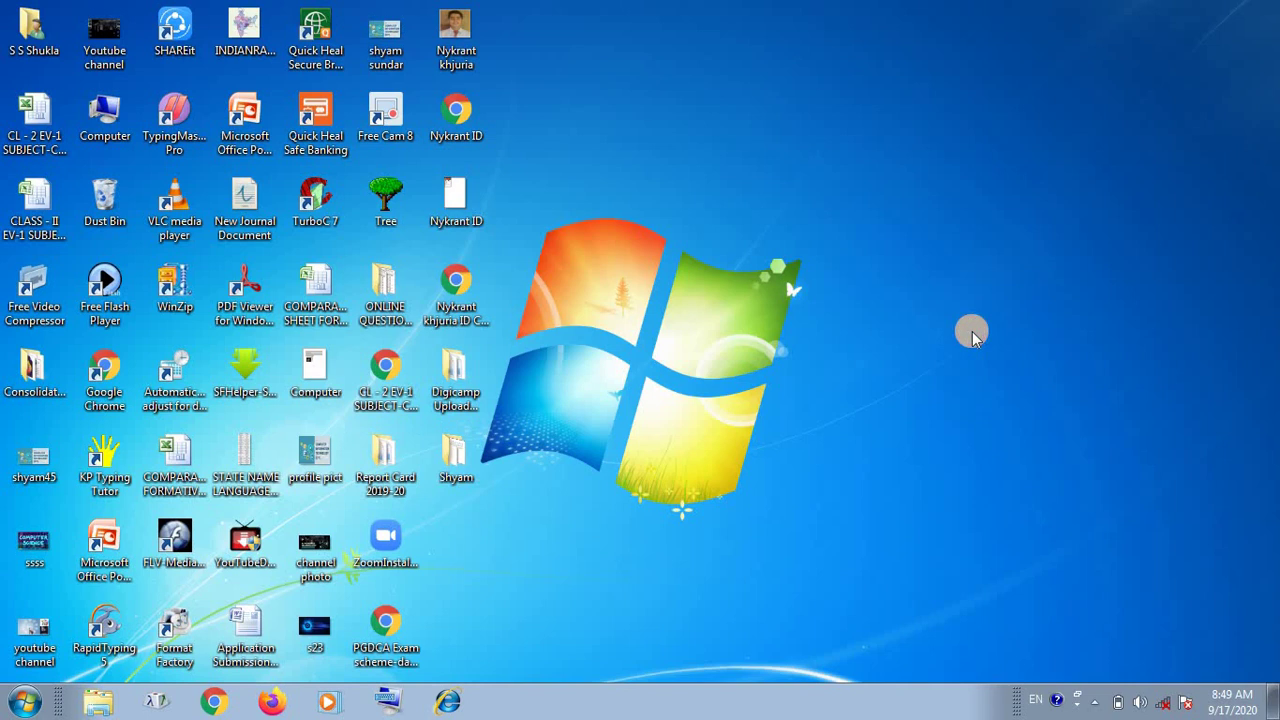